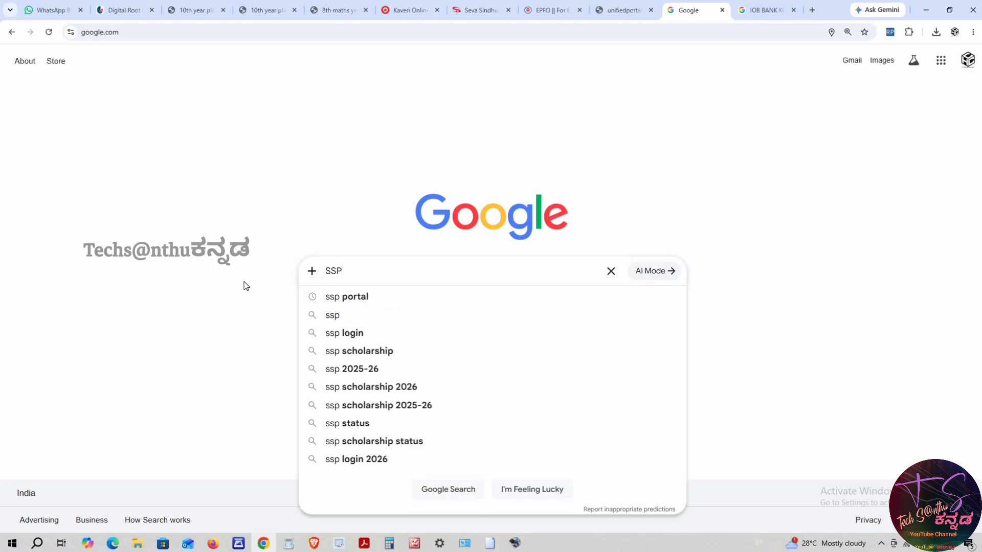
Search Google for 'ssp portal' and open the official 'SSP - ಕರ್ನಾಟಕ ಸರ್ಕಾರ' site.
{"action": "left_click", "coordinate": [370, 300]}
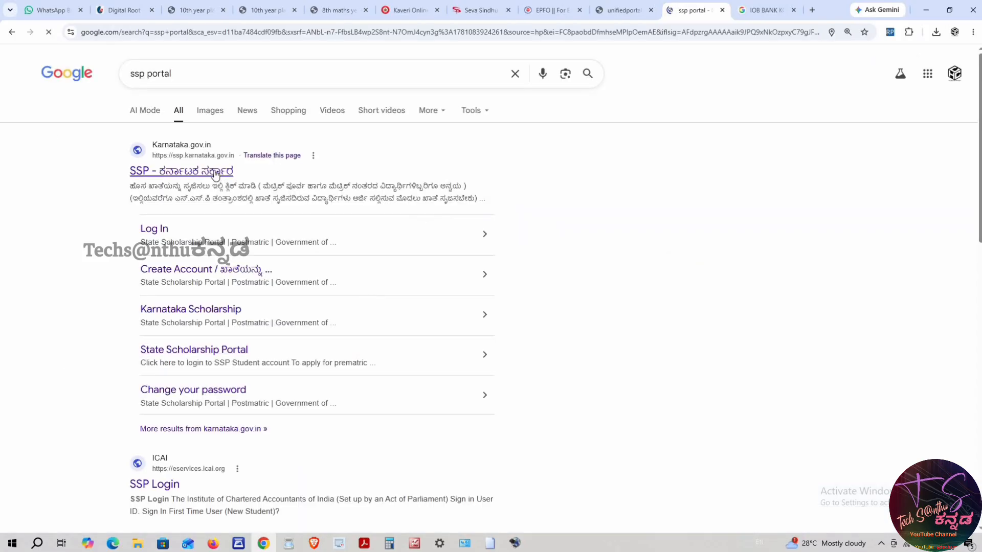
{"action": "left_click", "coordinate": [215, 172]}
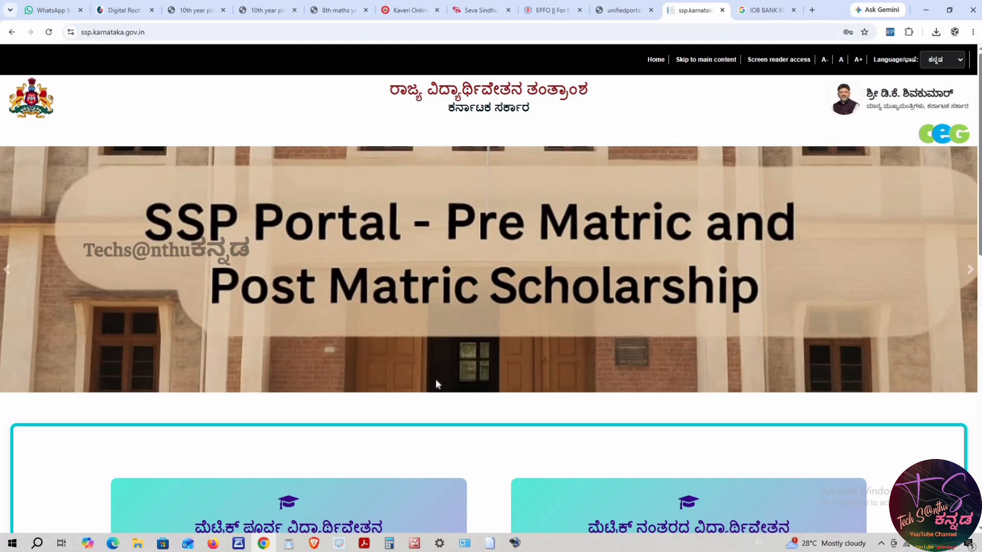
Open the create-new-account card below the Pre Matric and Post Matric cards.
{"action": "scroll", "coordinate": [504, 289], "scroll_direction": "down", "scroll_amount": 5}
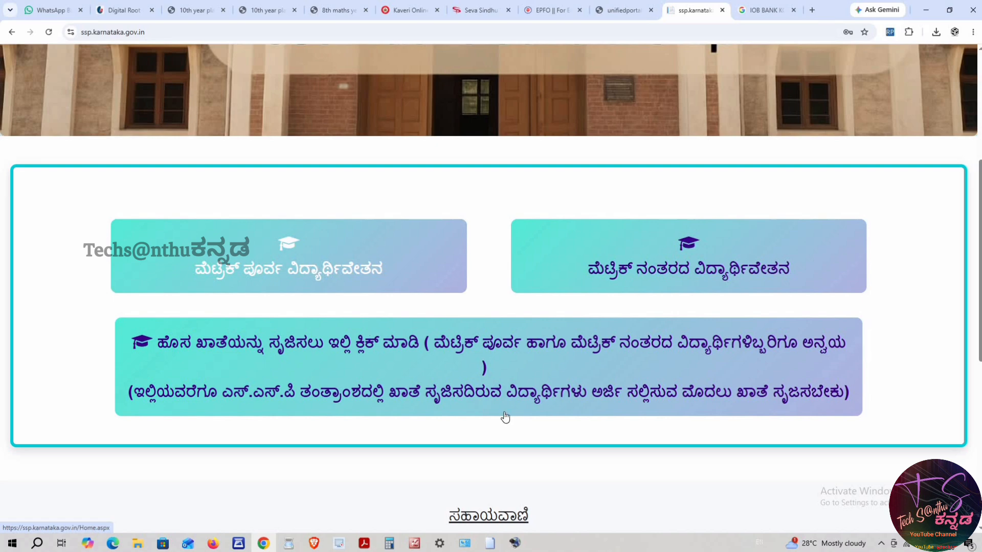
{"action": "scroll", "coordinate": [504, 417], "scroll_direction": "down", "scroll_amount": 4}
{"action": "scroll", "coordinate": [506, 387], "scroll_direction": "down", "scroll_amount": 3}
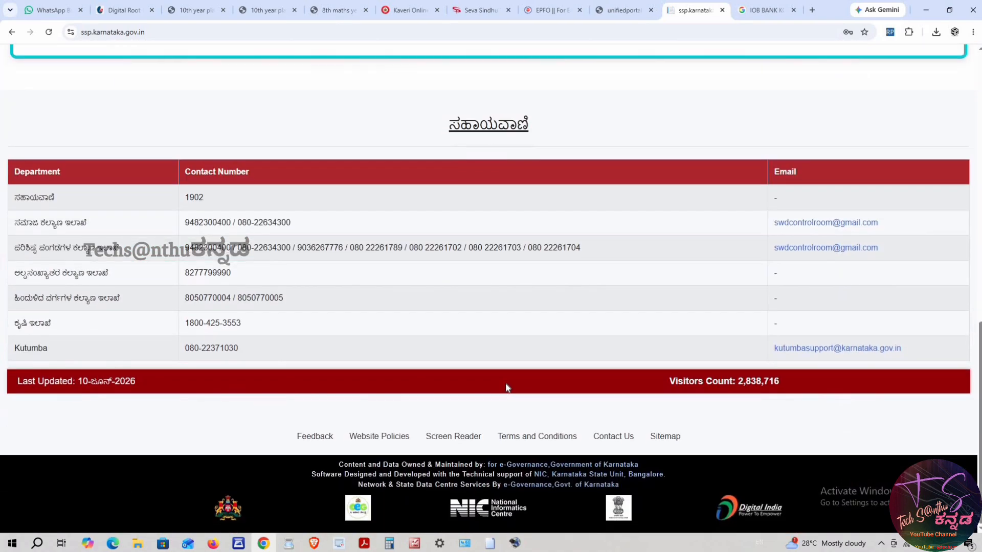
{"action": "scroll", "coordinate": [506, 387], "scroll_direction": "up", "scroll_amount": 5}
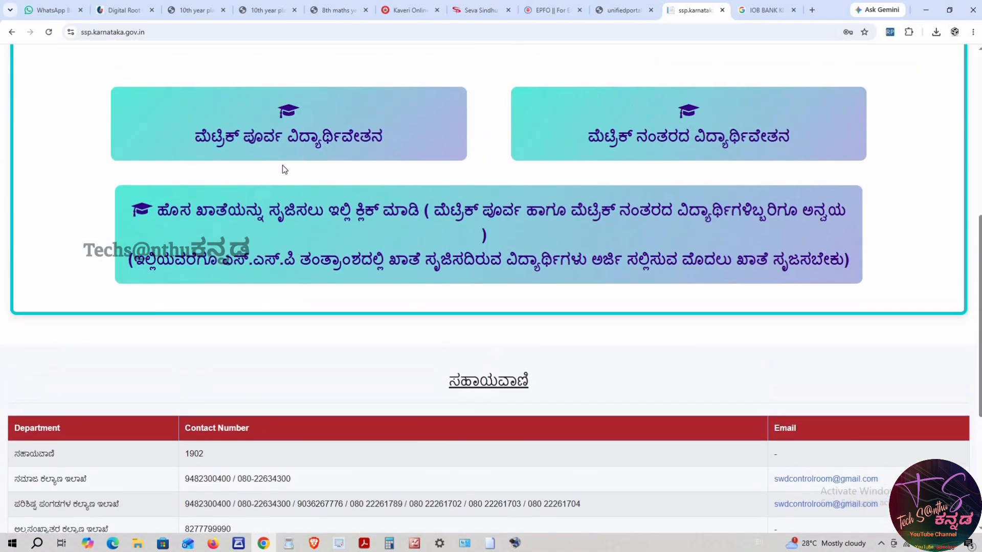
{"action": "scroll", "coordinate": [596, 309], "scroll_direction": "up", "scroll_amount": 3}
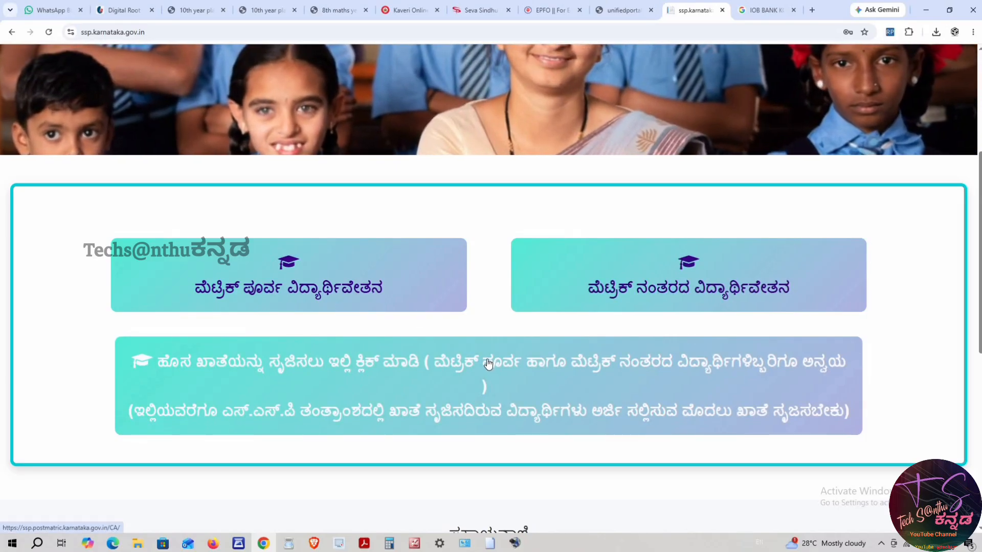
{"action": "left_click", "coordinate": [352, 421]}
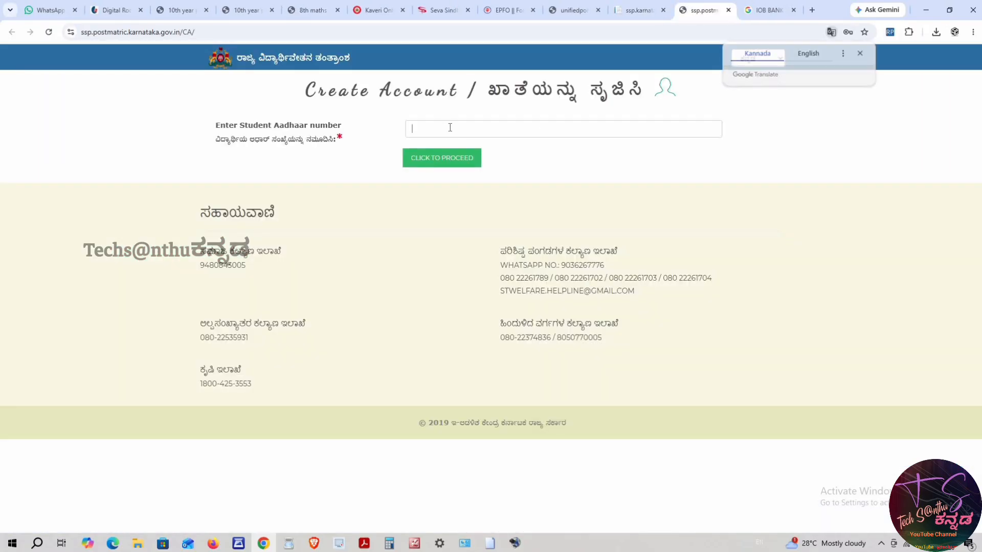
Enter the student's 12-digit Aadhaar number and proceed to Identity Validation.
{"action": "left_click", "coordinate": [450, 127]}
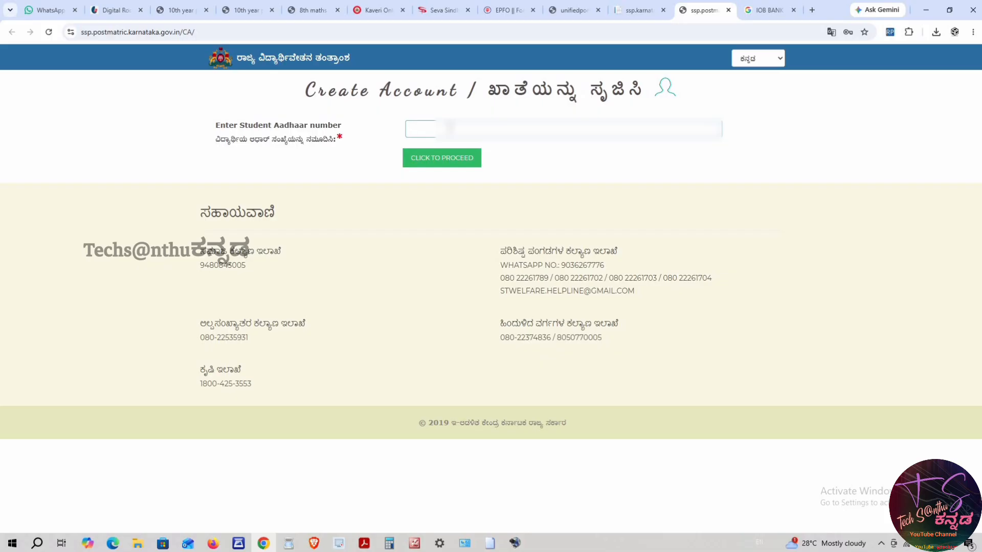
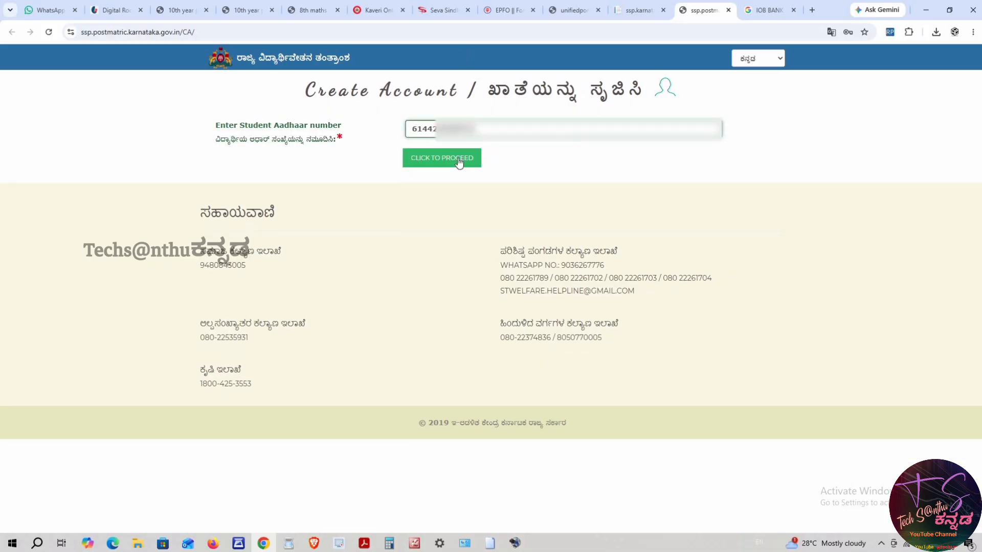
{"action": "left_click", "coordinate": [449, 160]}
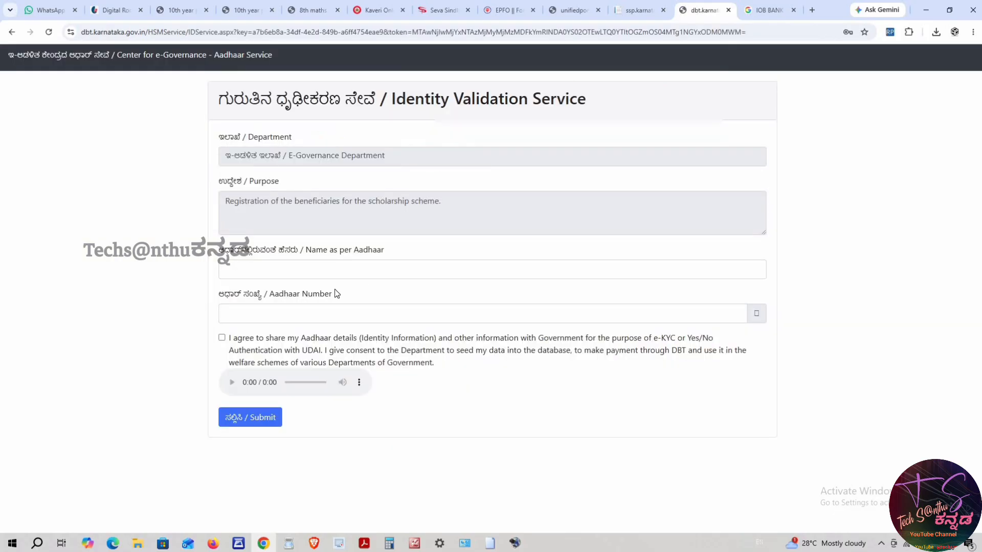
Fill in the student's name as per Aadhaar, replacing a mistaken entry.
{"action": "left_click", "coordinate": [326, 274]}
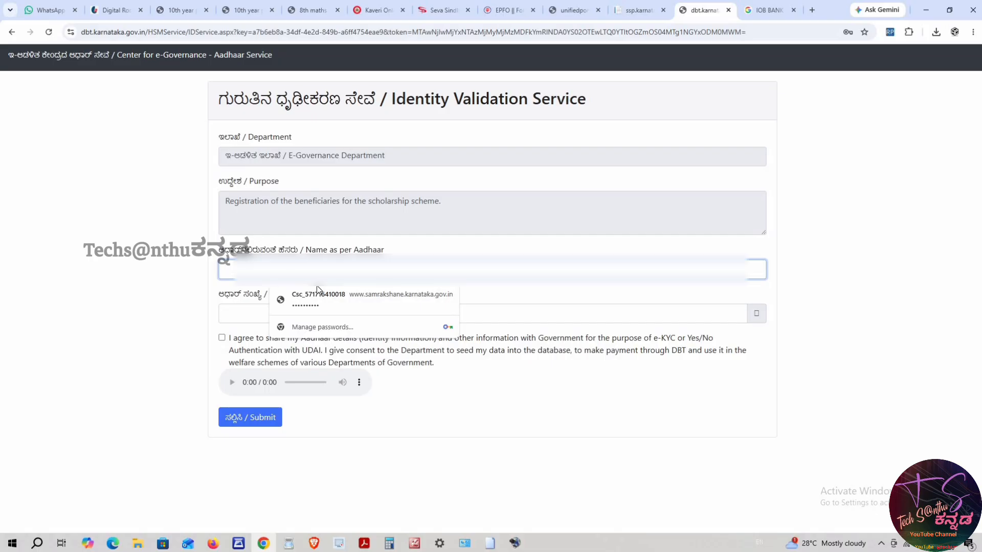
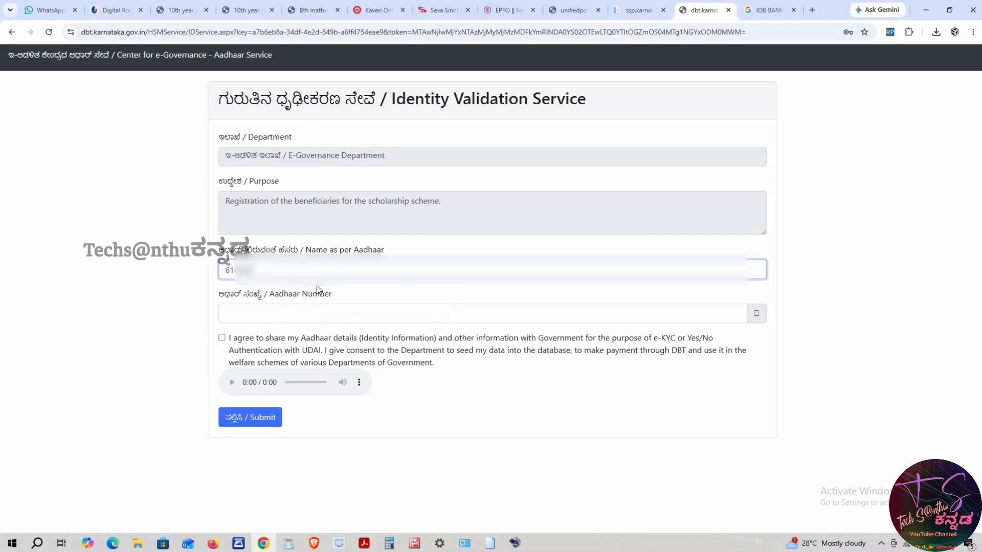
{"action": "key", "text": "Tab"}
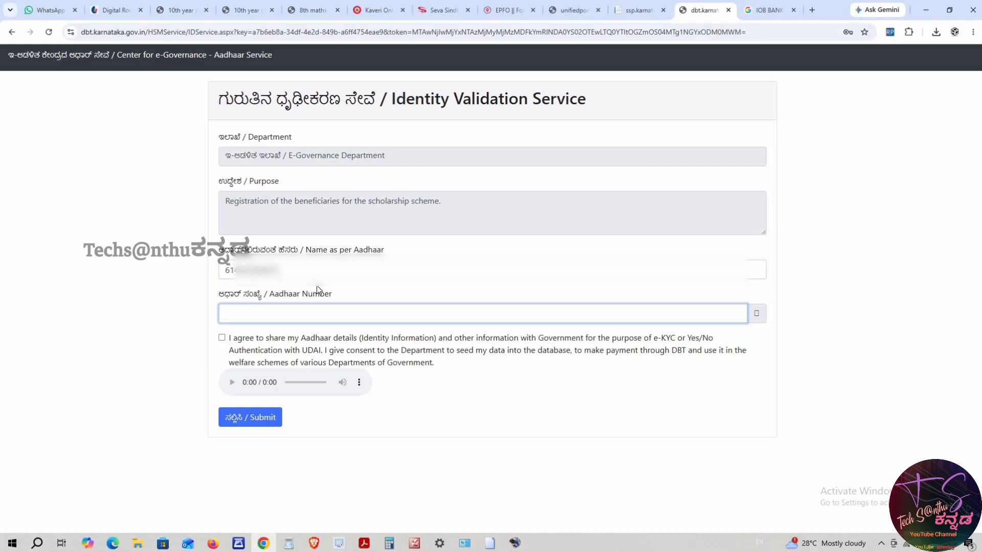
{"action": "type", "text": "12345"}
{"action": "key", "text": "BackSpace"}
{"action": "key", "text": "BackSpace"}
{"action": "key", "text": "BackSpace"}
{"action": "key", "text": "BackSpace"}
{"action": "key", "text": "BackSpace"}
{"action": "key", "text": "shift+Tab"}
{"action": "type", "text": "SH"}
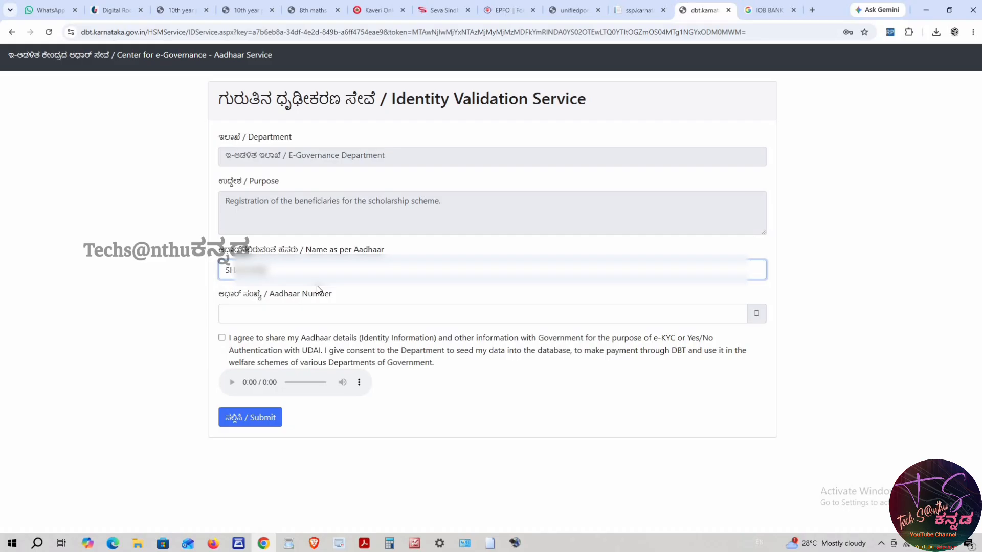
{"action": "type", "text": "????????"}
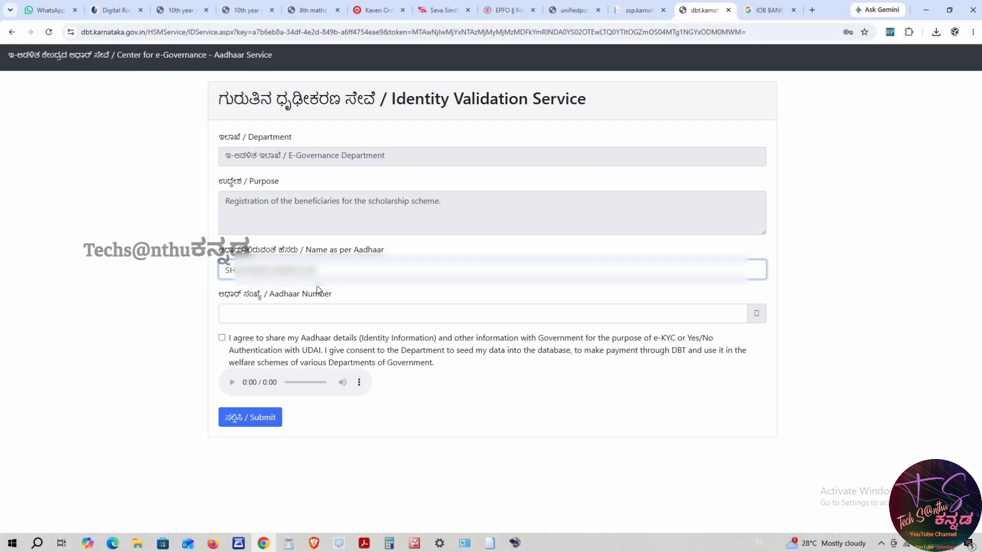
Enter the student's Aadhaar number, tick the consent box, and submit the validation.
{"action": "left_click", "coordinate": [325, 303]}
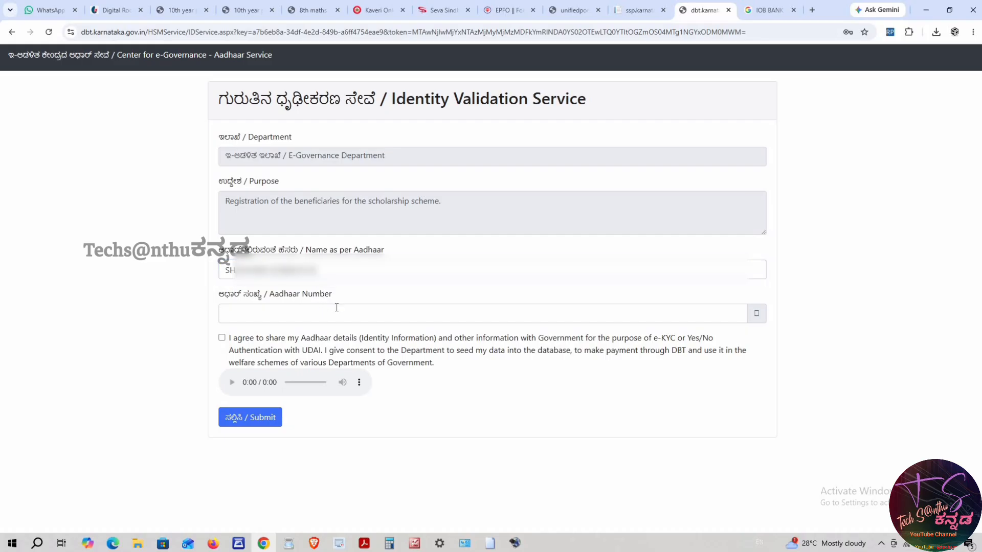
{"action": "left_click", "coordinate": [338, 307]}
{"action": "type", "text": "••••••••••••"}
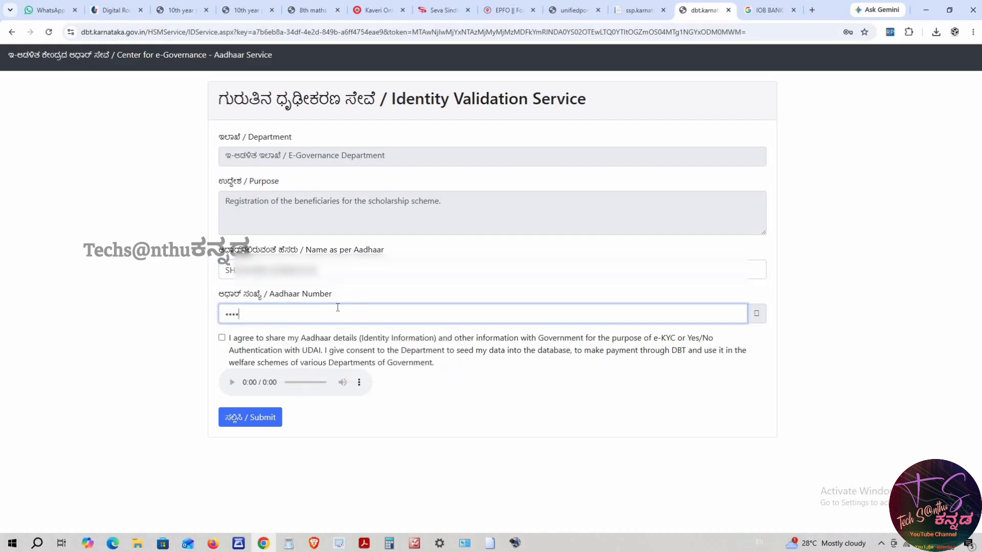
{"action": "key", "text": "Tab"}
{"action": "key", "text": "space"}
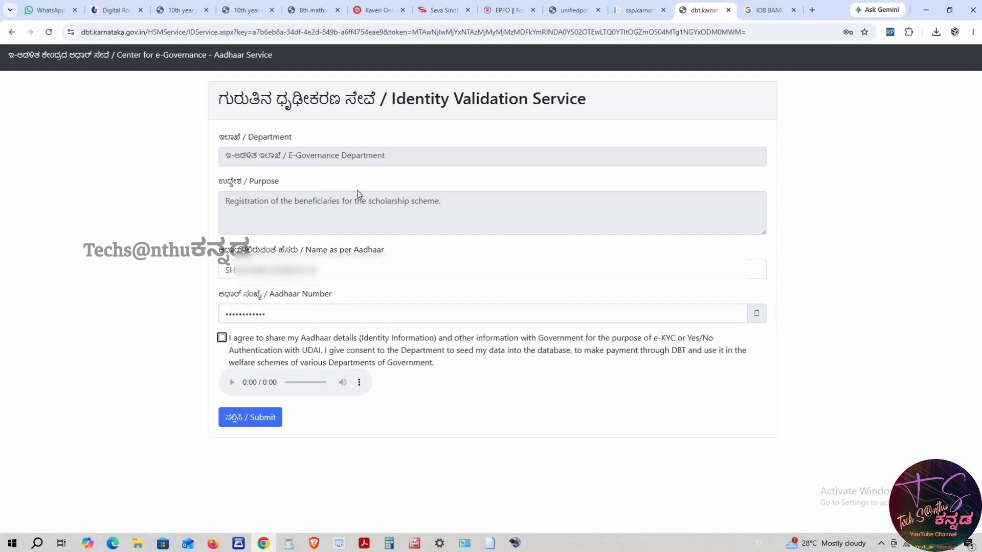
{"action": "left_click", "coordinate": [255, 422]}
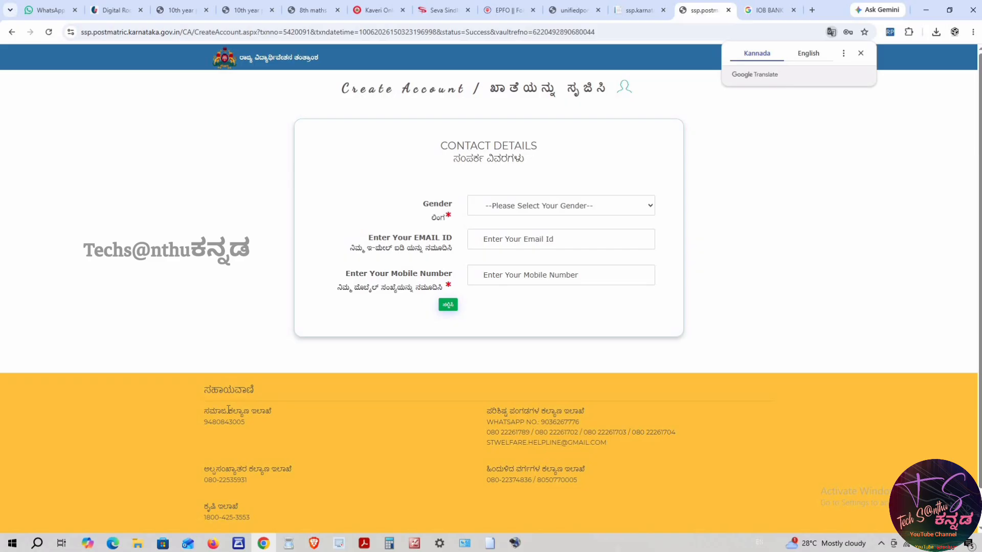
Choose Male as gender, enter the student's mobile number, and request the OTP.
{"action": "left_click", "coordinate": [570, 206]}
{"action": "left_click", "coordinate": [533, 237]}
{"action": "left_click", "coordinate": [549, 242]}
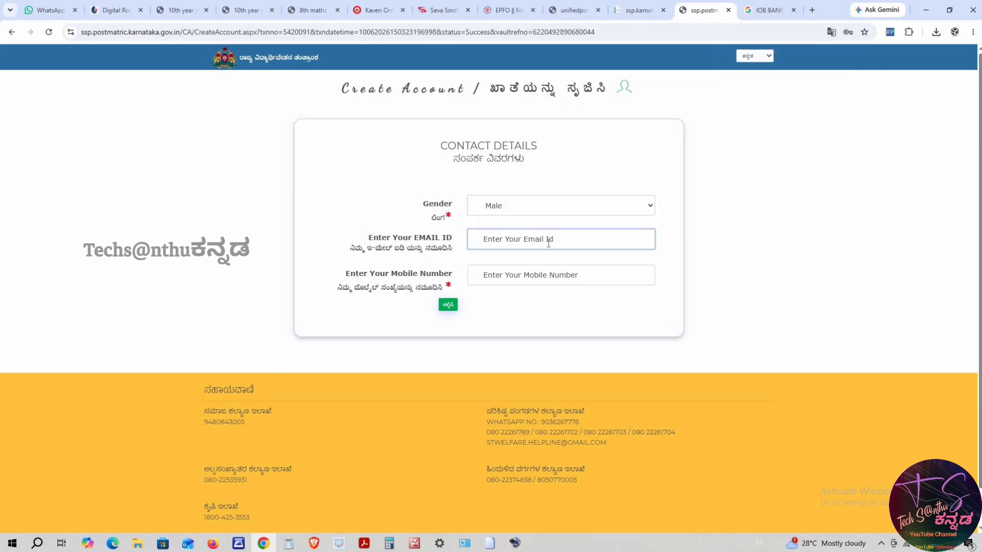
{"action": "left_click", "coordinate": [552, 277]}
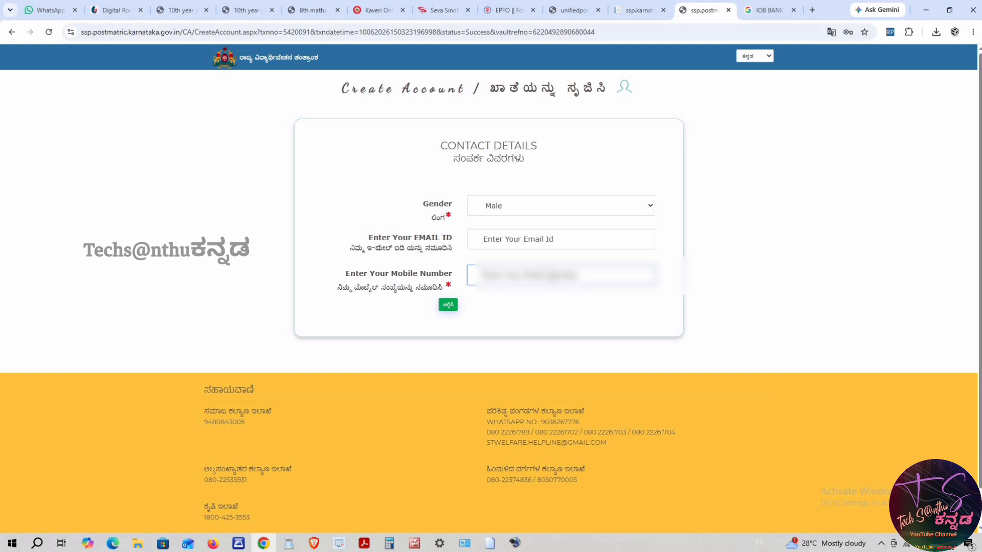
{"action": "type", "text": "****"}
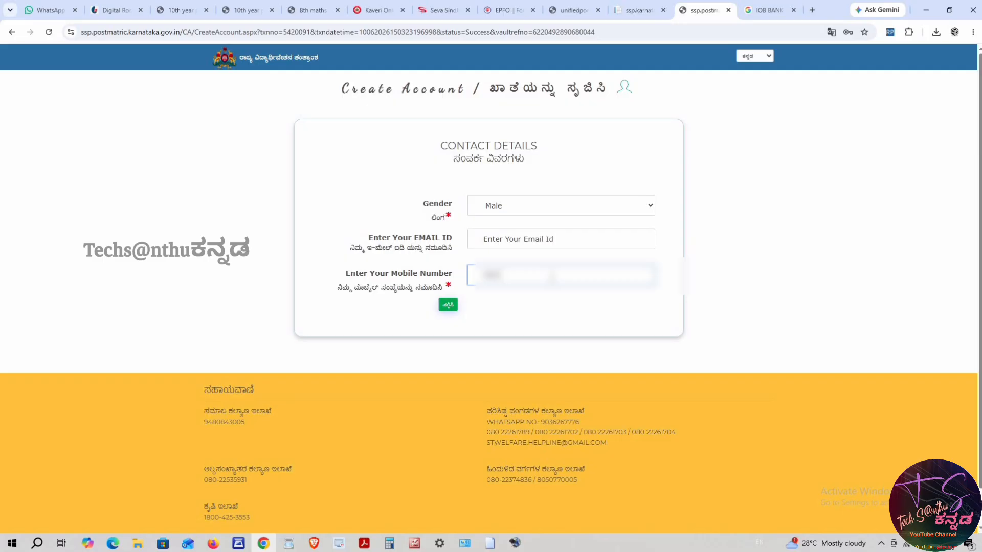
{"action": "type", "text": "******"}
{"action": "left_click", "coordinate": [448, 304]}
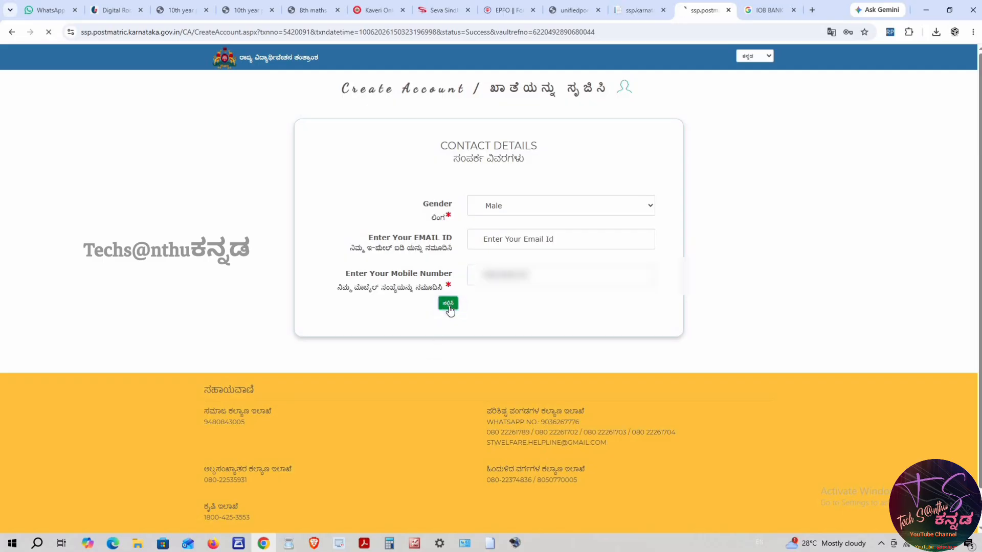
Enter the received mobile OTP and verify it.
{"action": "left_click", "coordinate": [457, 311]}
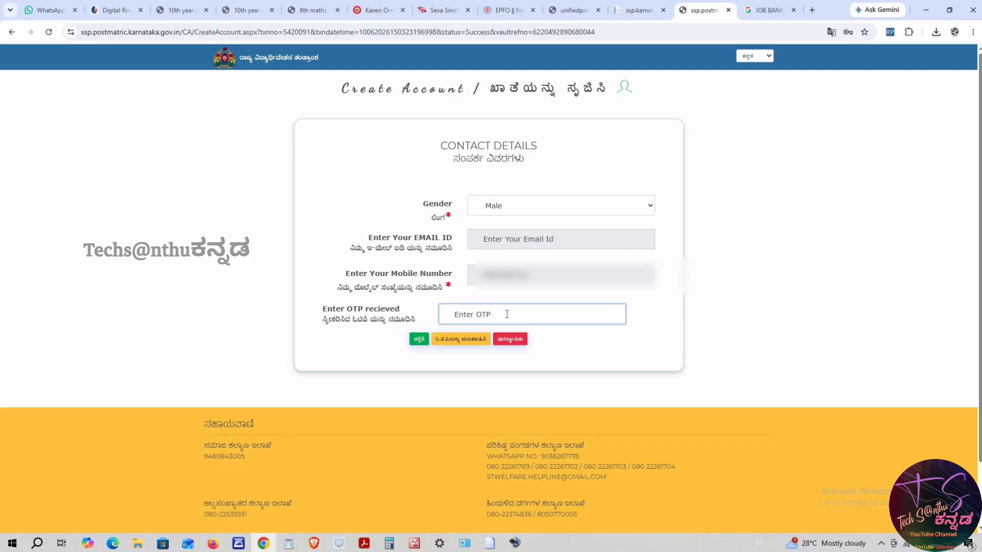
{"action": "left_click", "coordinate": [418, 339]}
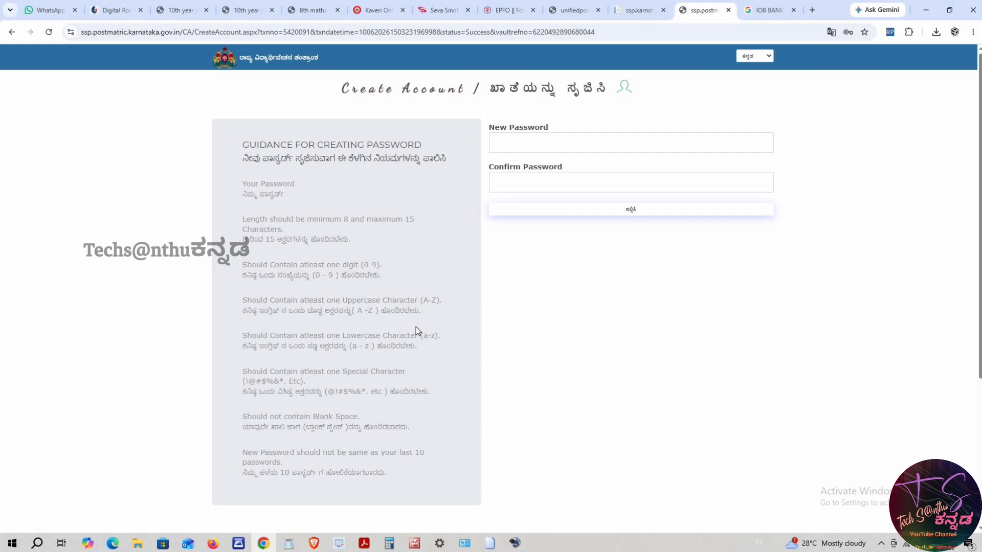
Enter the account password in New Password and Confirm Password, then submit.
{"action": "left_click", "coordinate": [547, 151]}
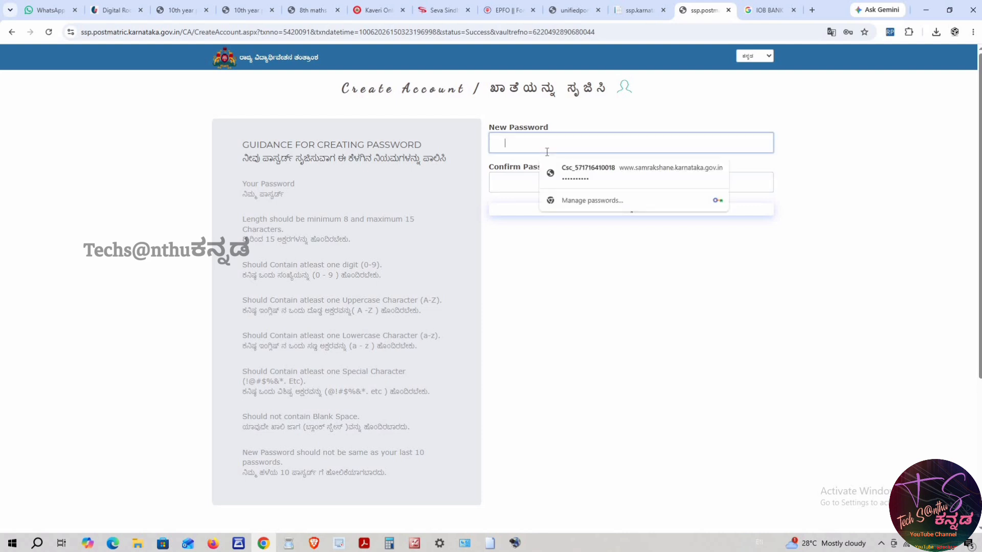
{"action": "type", "text": "•••••••••"}
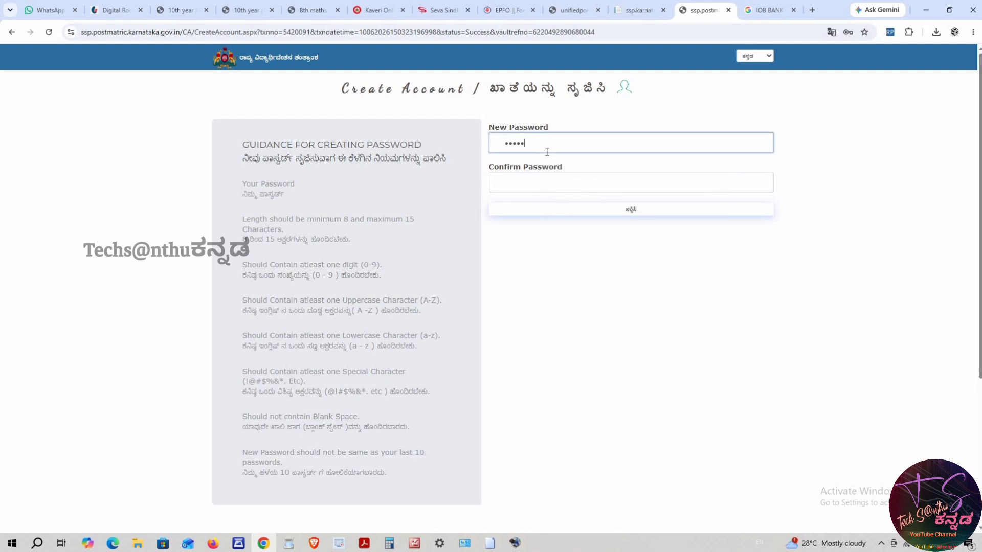
{"action": "type", "text": "•"}
{"action": "key", "text": "Tab"}
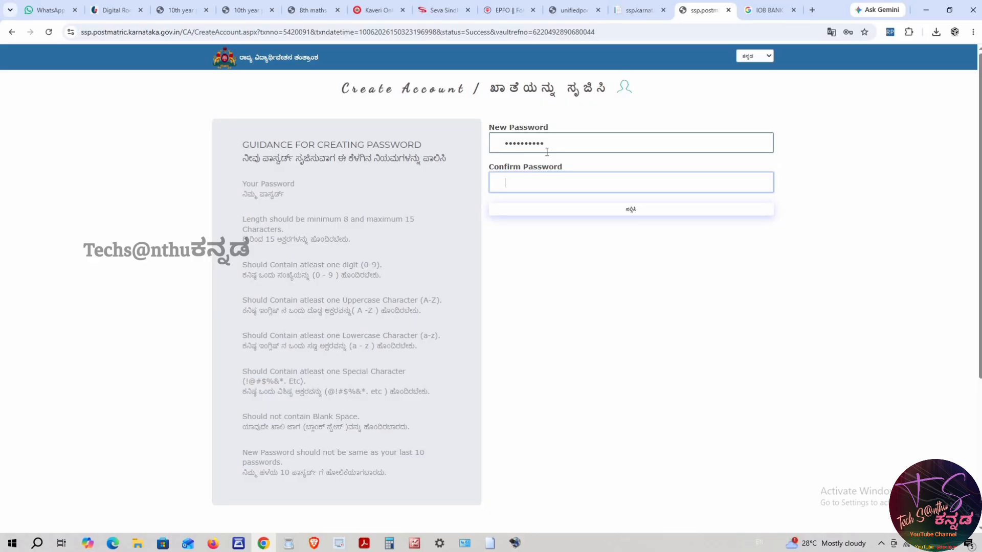
{"action": "type", "text": "a"}
{"action": "type", "text": "••••••••••"}
{"action": "left_click", "coordinate": [639, 216]}
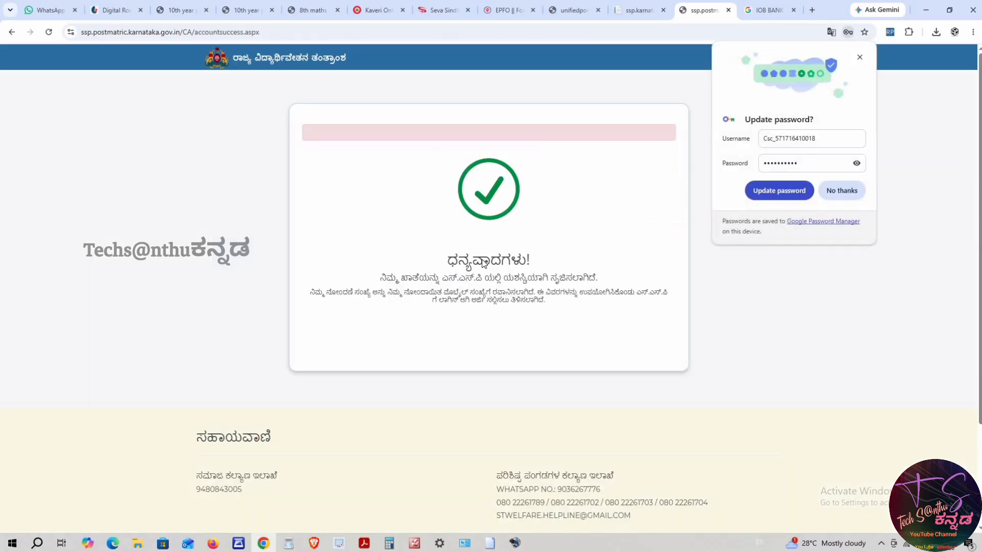
Decline Chrome's 'Update password?' offer with 'No thanks'.
{"action": "left_click", "coordinate": [844, 192]}
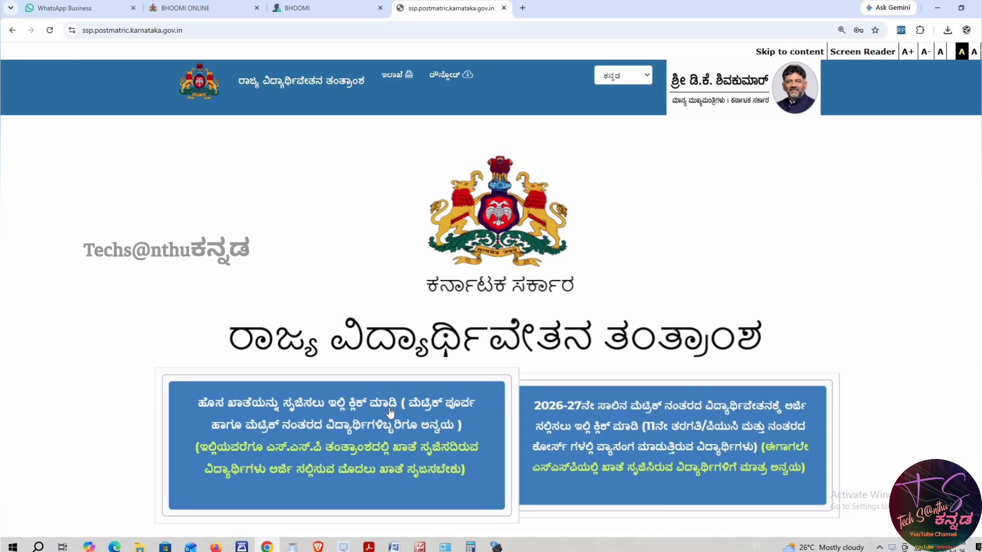
Re-enter the student's Aadhaar, acknowledge the already-registered notice, and go back to the homepage.
{"action": "left_click", "coordinate": [468, 422]}
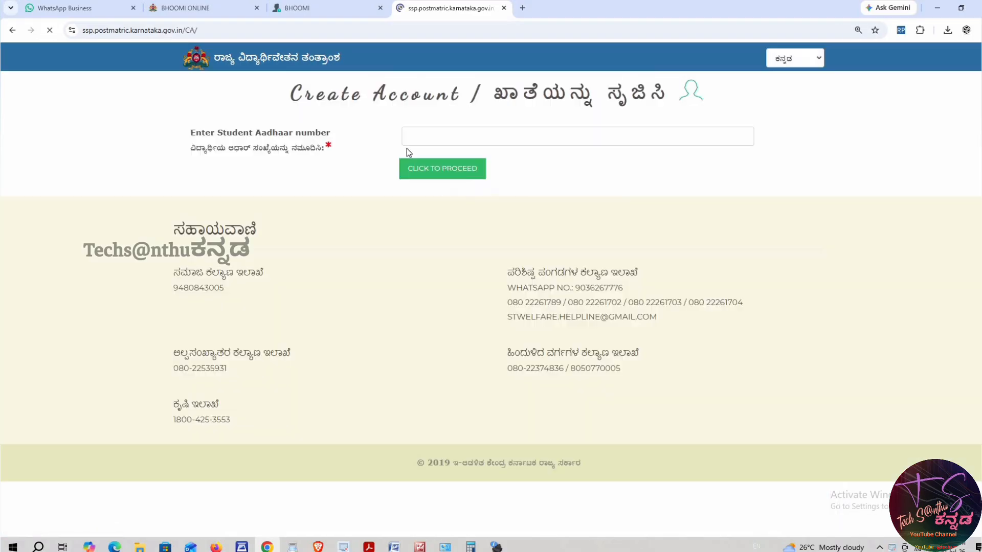
{"action": "left_click", "coordinate": [424, 132]}
{"action": "type", "text": "2"}
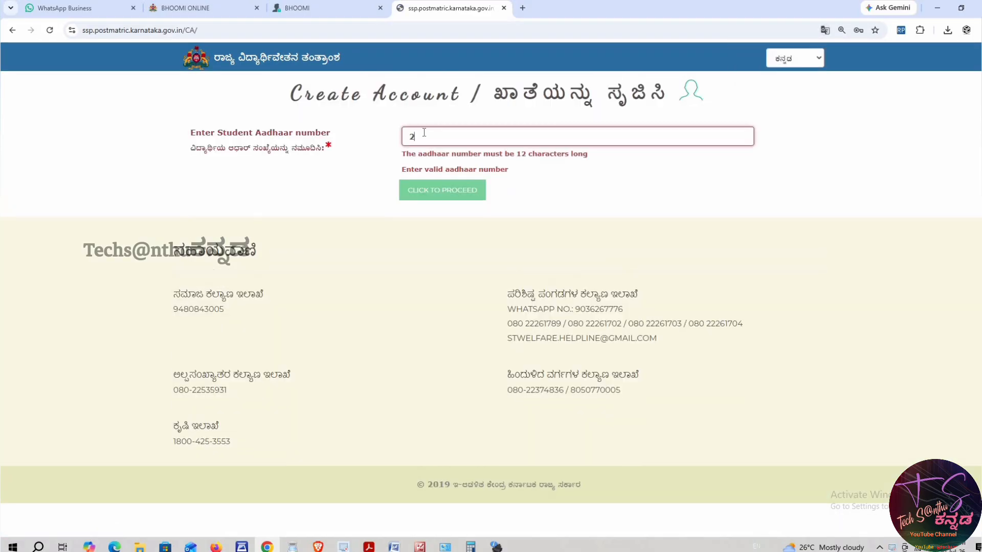
{"action": "key", "text": "BackSpace"}
{"action": "type", "text": "29"}
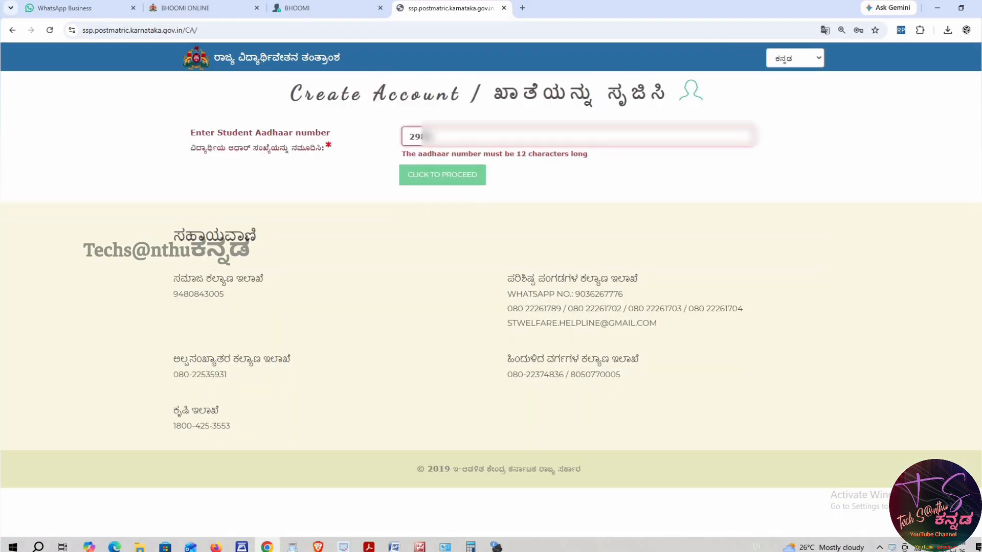
{"action": "type", "text": "••••"}
{"action": "key", "text": "BackSpace"}
{"action": "key", "text": "BackSpace"}
{"action": "type", "text": "••"}
{"action": "left_click", "coordinate": [448, 171]}
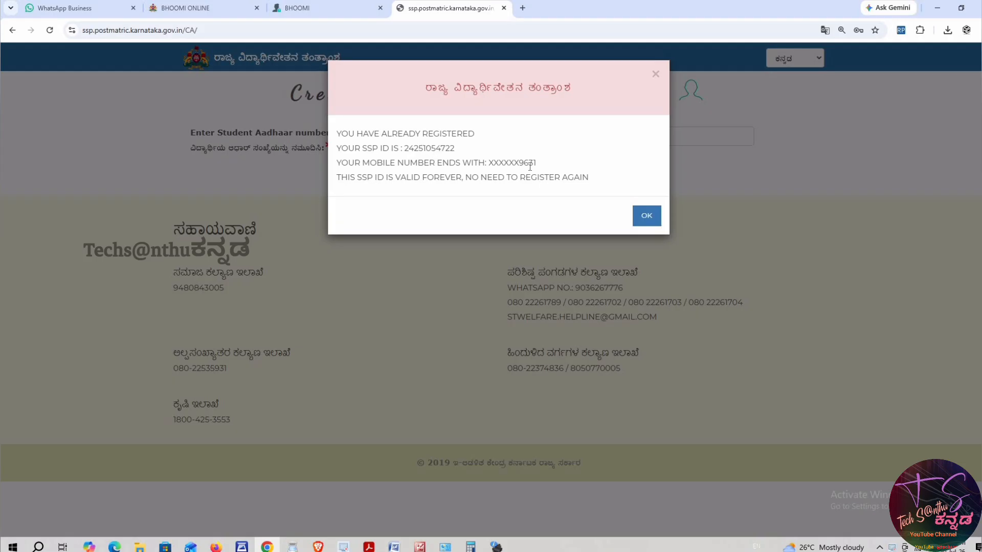
{"action": "left_click", "coordinate": [640, 213]}
{"action": "left_click", "coordinate": [282, 62]}
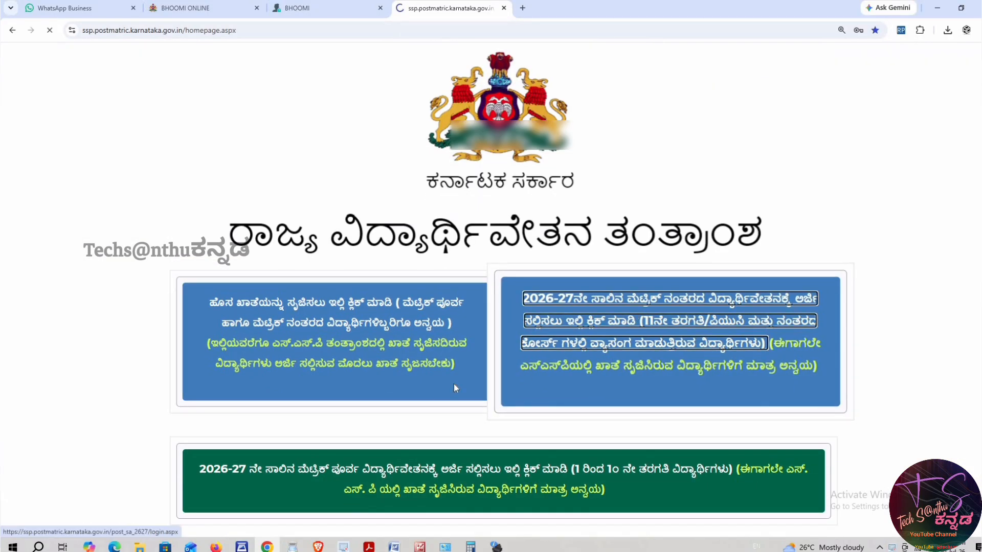
On the 2026-27 login's Forgot Password page, enter the student login ID and new password.
{"action": "left_click", "coordinate": [483, 358]}
{"action": "left_click", "coordinate": [416, 485]}
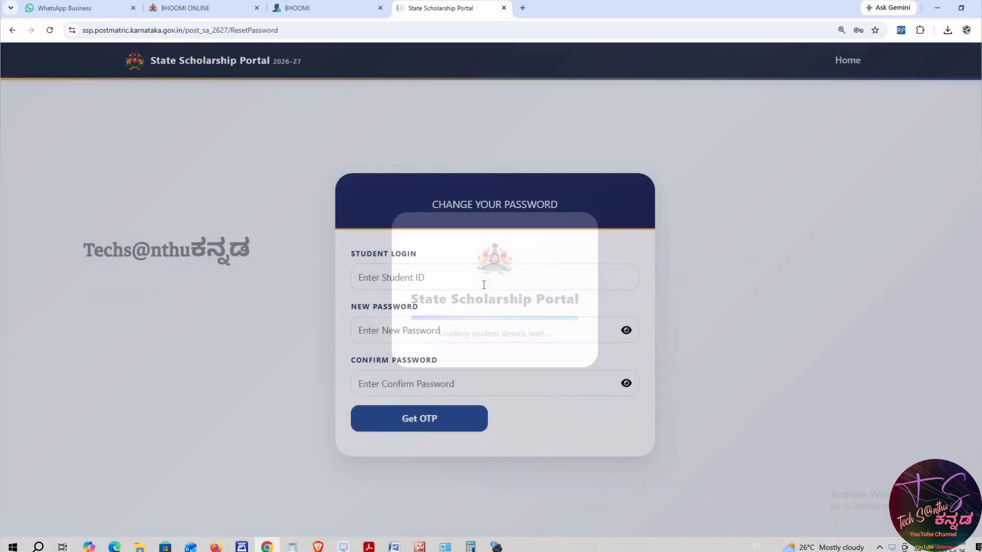
{"action": "left_click", "coordinate": [481, 284]}
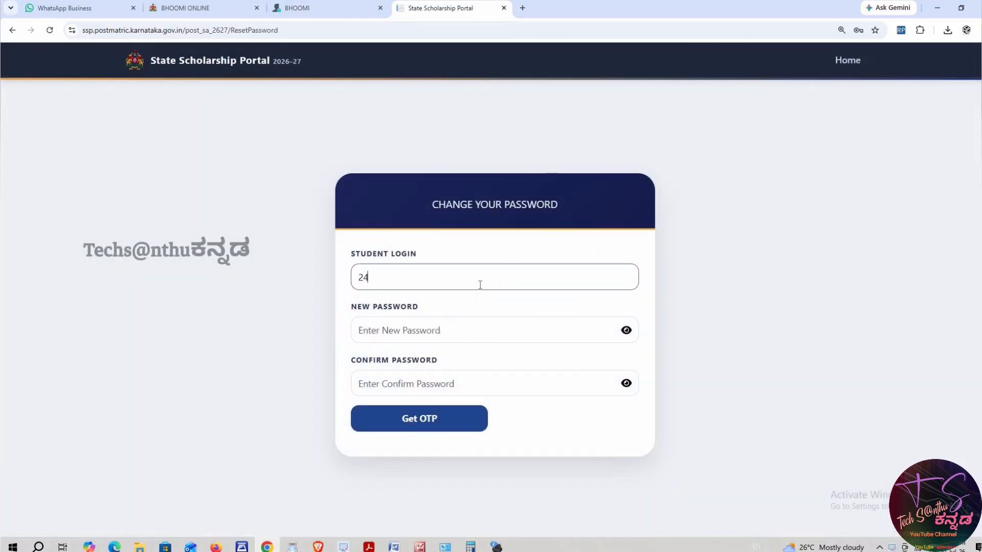
{"action": "key", "text": "Tab"}
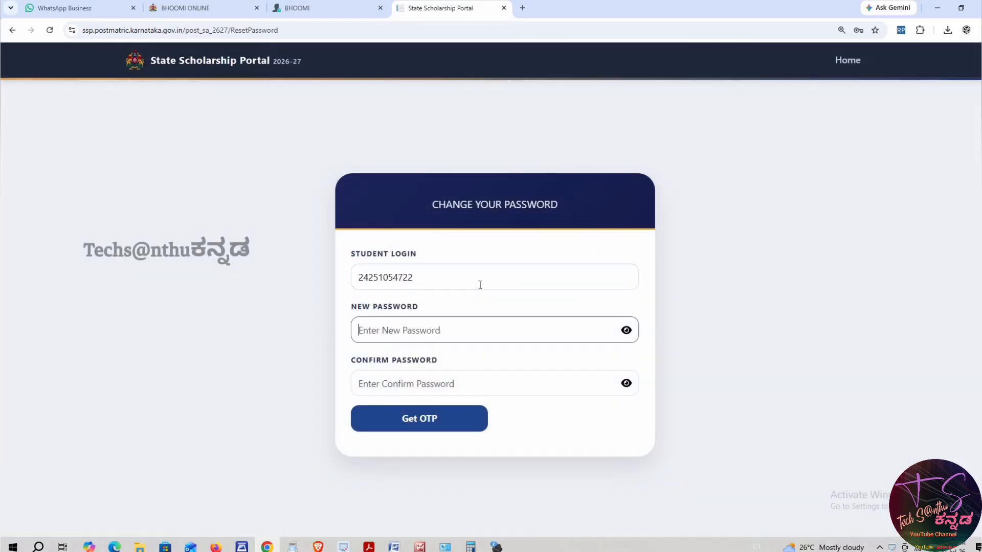
{"action": "type", "text": "••••••••••"}
{"action": "key", "text": "Tab"}
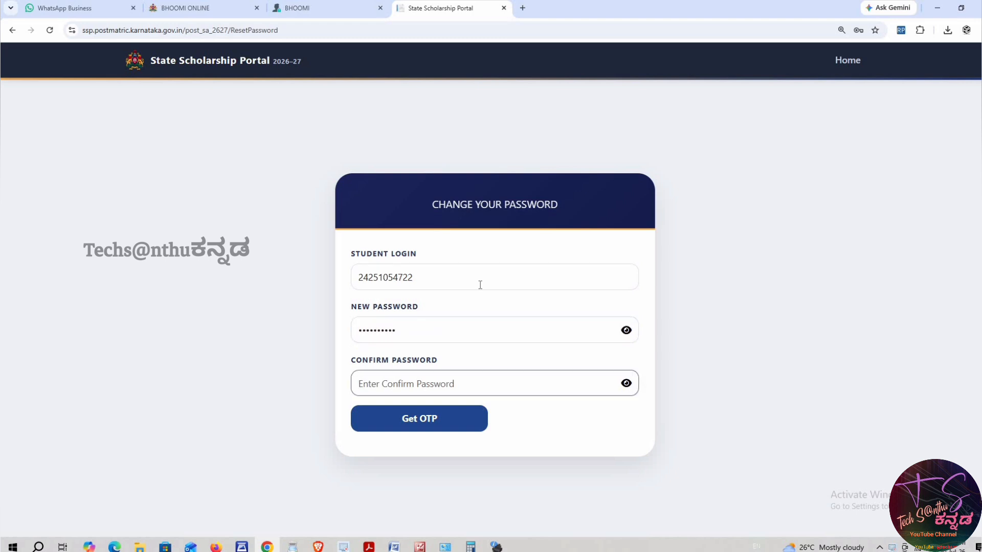
{"action": "type", "text": "••••••••••"}
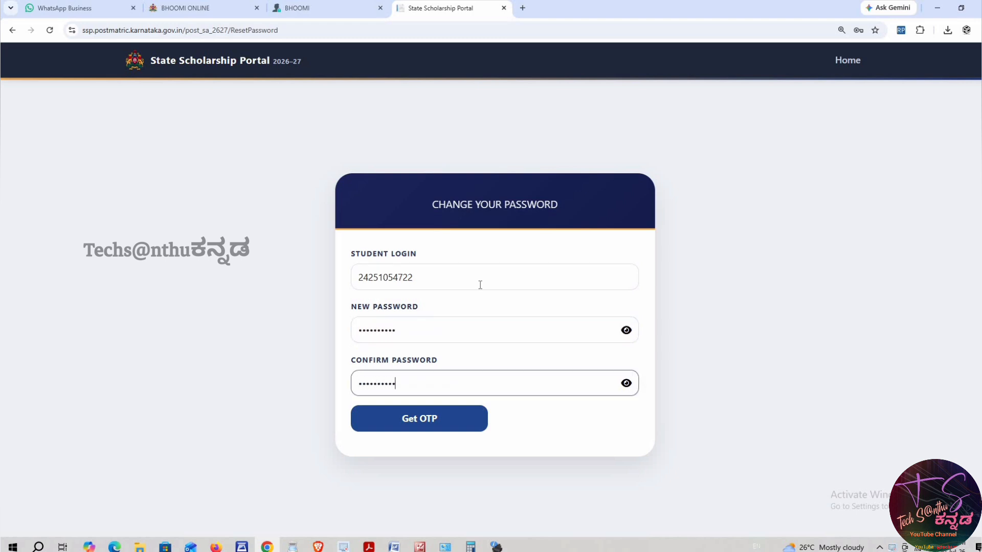
{"action": "key", "text": "Return"}
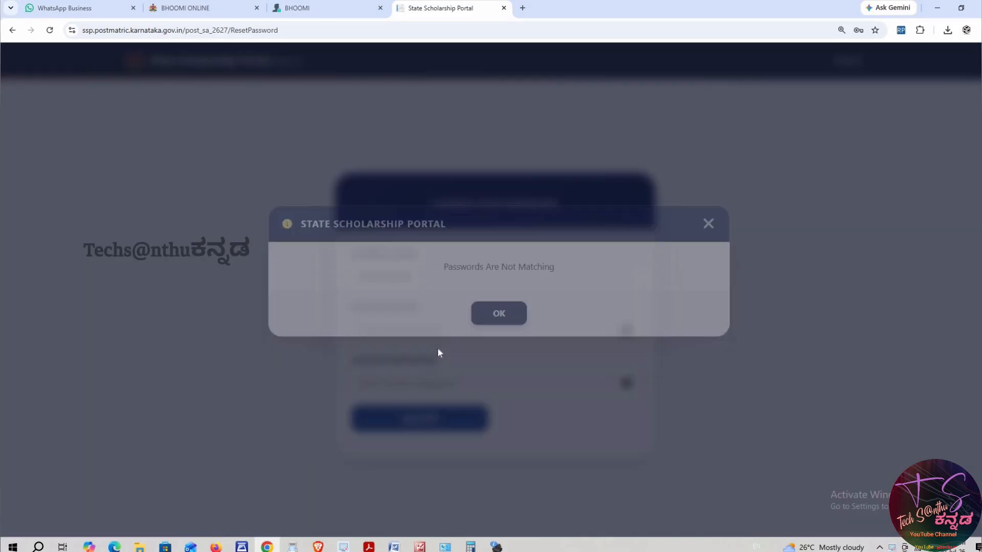
After the passwords-not-matching alert, re-enter matching new passwords and request the OTP.
{"action": "key", "text": "Return"}
{"action": "left_click", "coordinate": [502, 334]}
{"action": "type", "text": "••••••••••"}
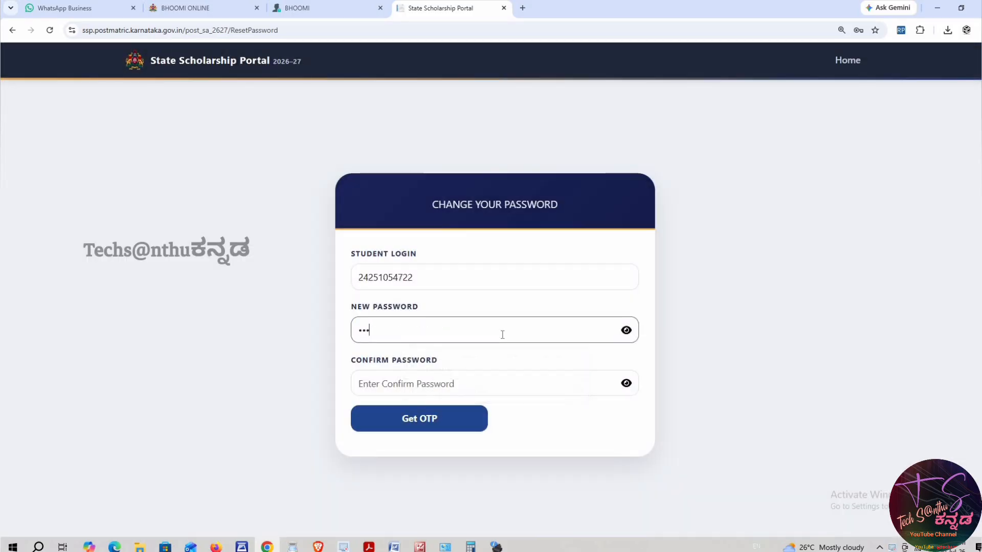
{"action": "key", "text": "Tab"}
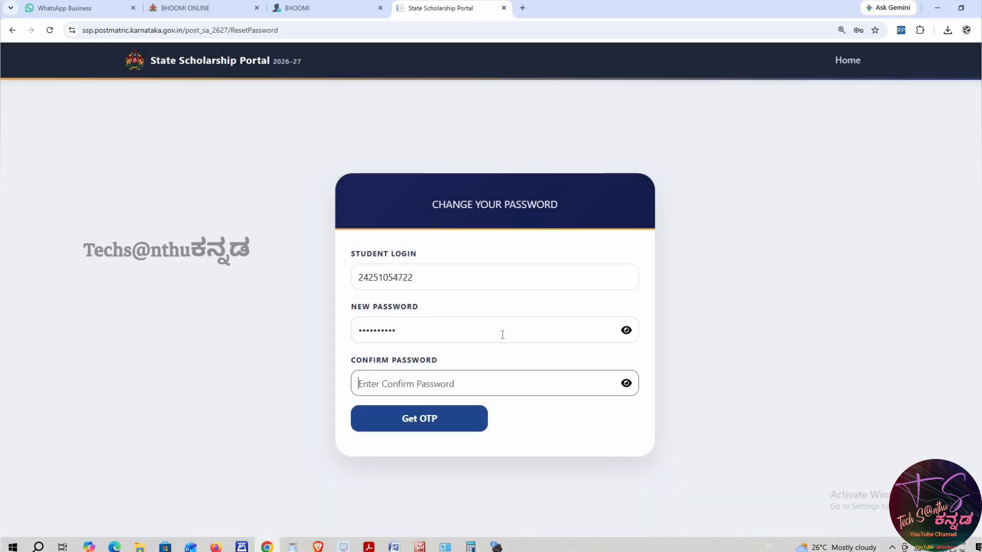
{"action": "type", "text": "••••••••••"}
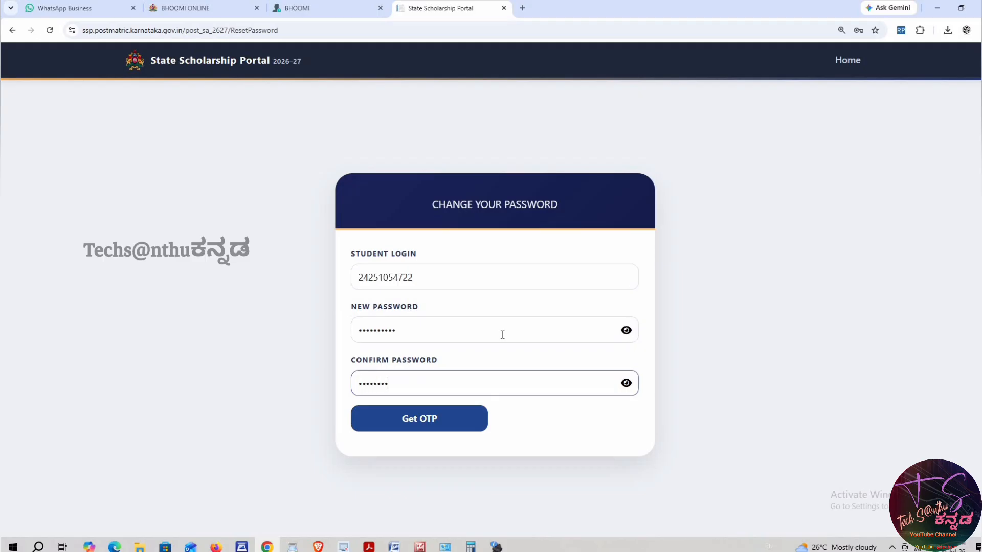
{"action": "key", "text": "Return"}
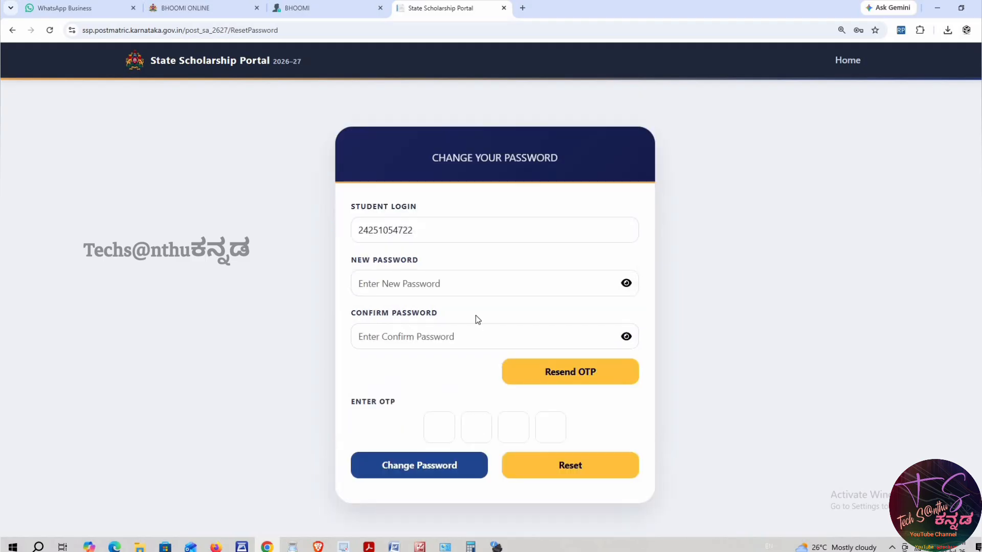
Enter the new password and its confirmation plus the received OTP, then change the password.
{"action": "left_click", "coordinate": [411, 288]}
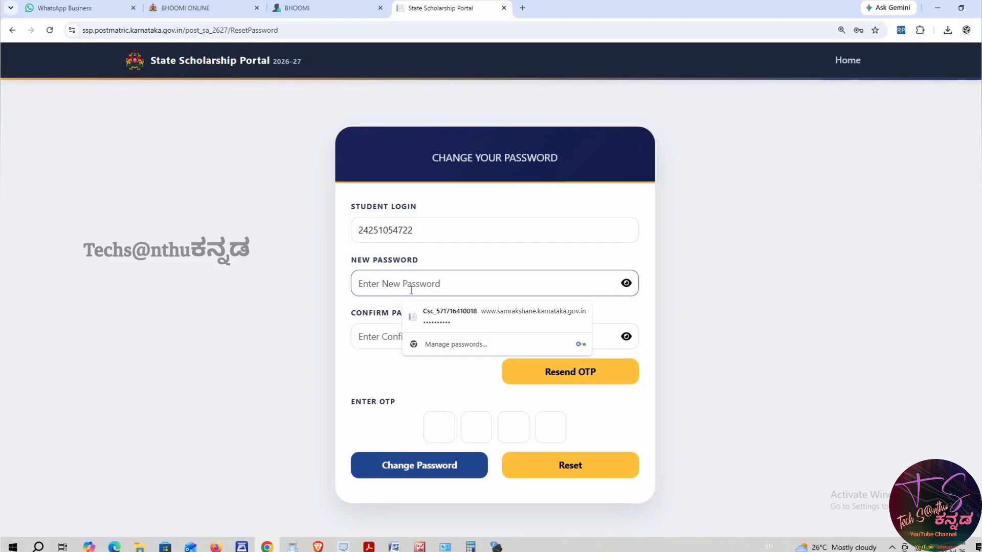
{"action": "type", "text": "*******"}
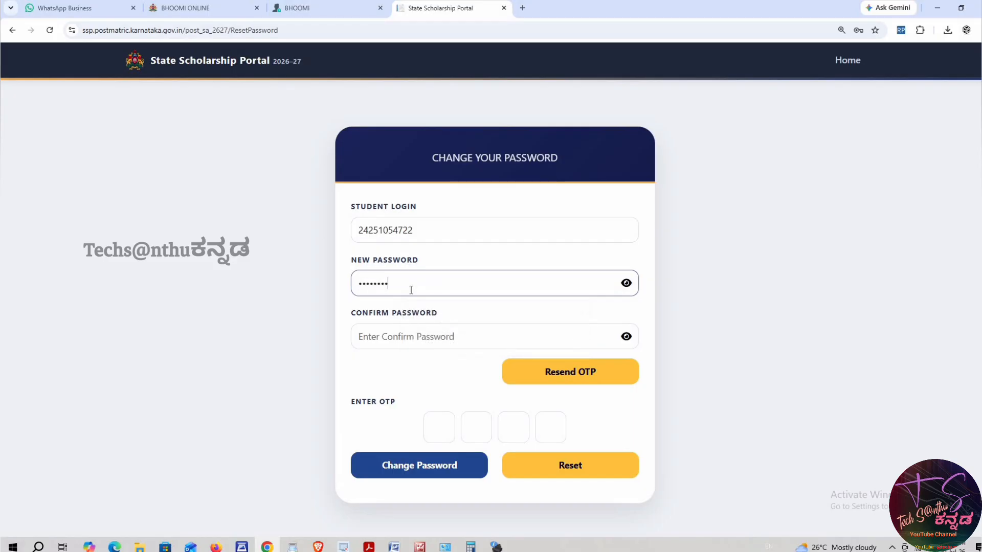
{"action": "type", "text": "**"}
{"action": "key", "text": "Tab"}
{"action": "type", "text": "***"}
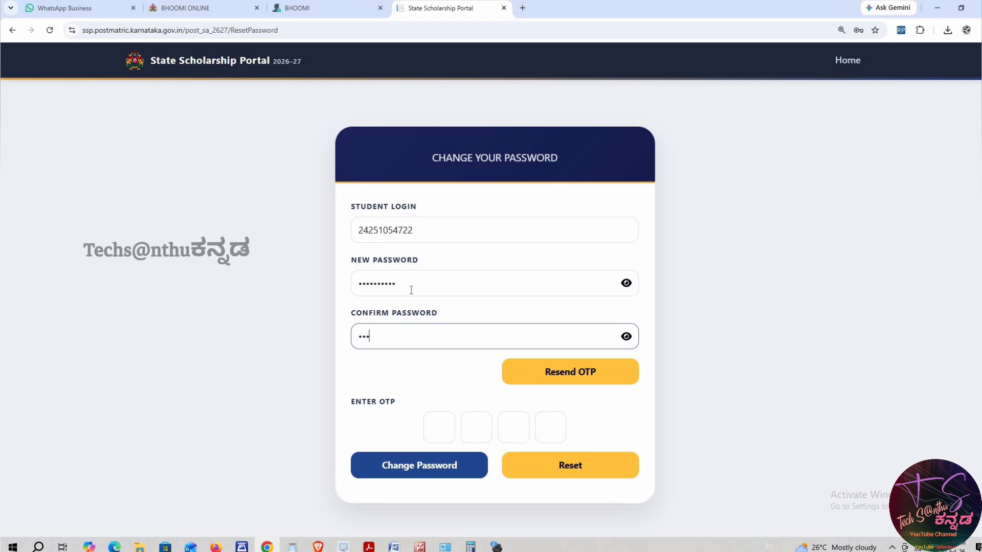
{"action": "type", "text": "*******"}
{"action": "key", "text": "Tab"}
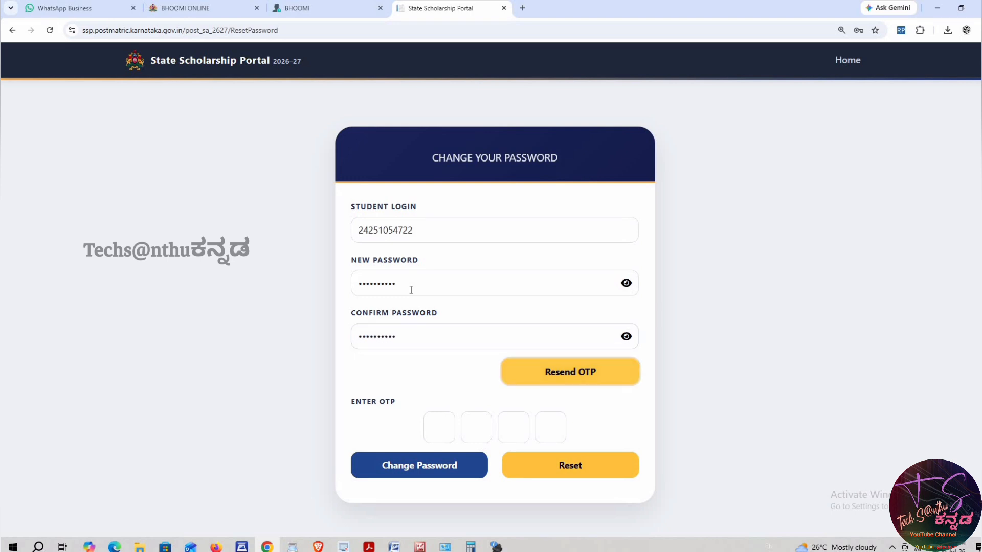
{"action": "key", "text": "Tab"}
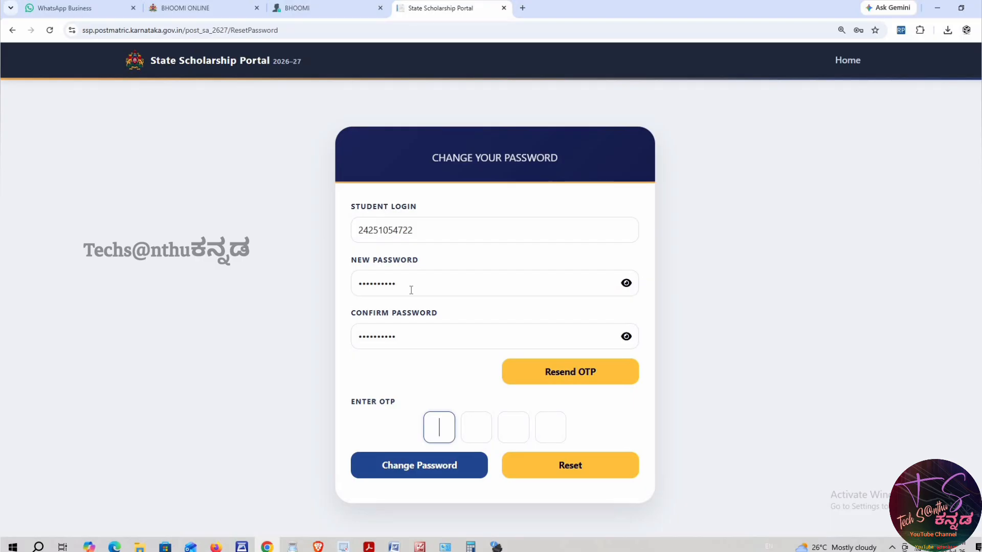
{"action": "left_click", "coordinate": [446, 467]}
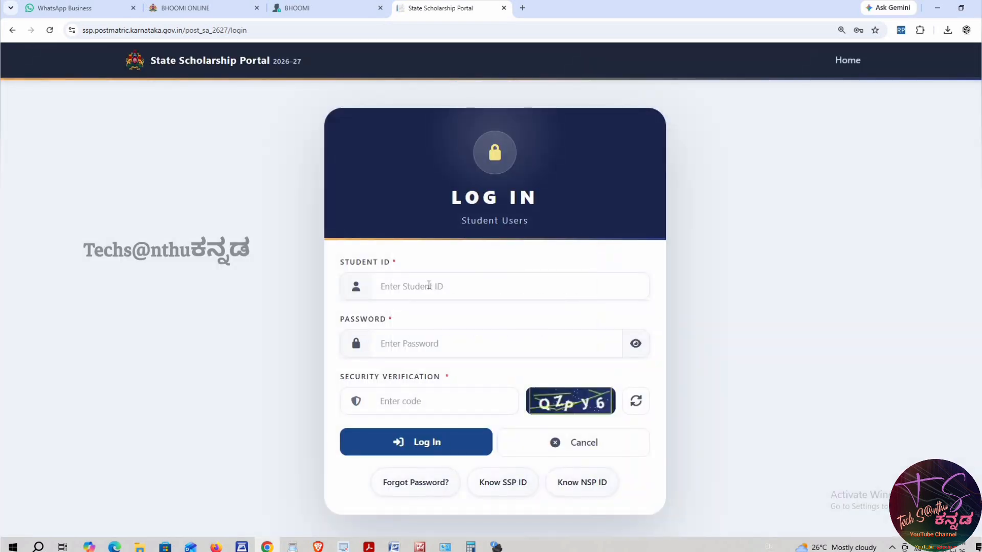
Try logging in with the student ID, new password and the uppercase captcha code.
{"action": "left_click", "coordinate": [434, 286]}
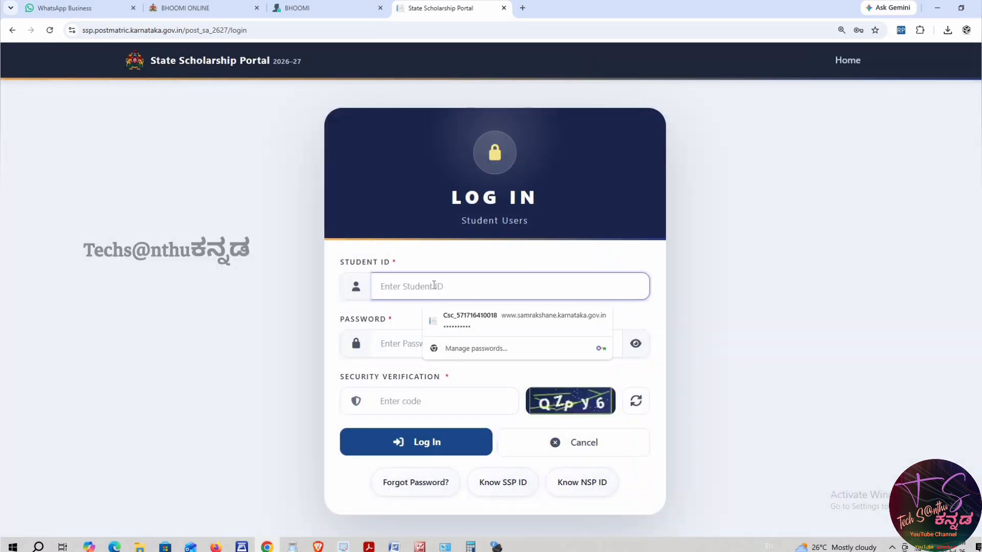
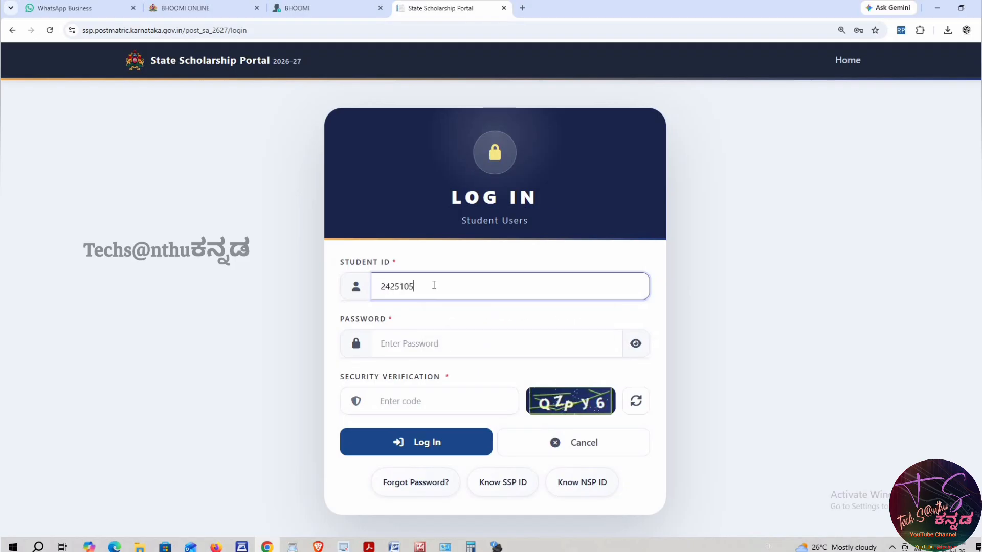
{"action": "key", "text": "Tab"}
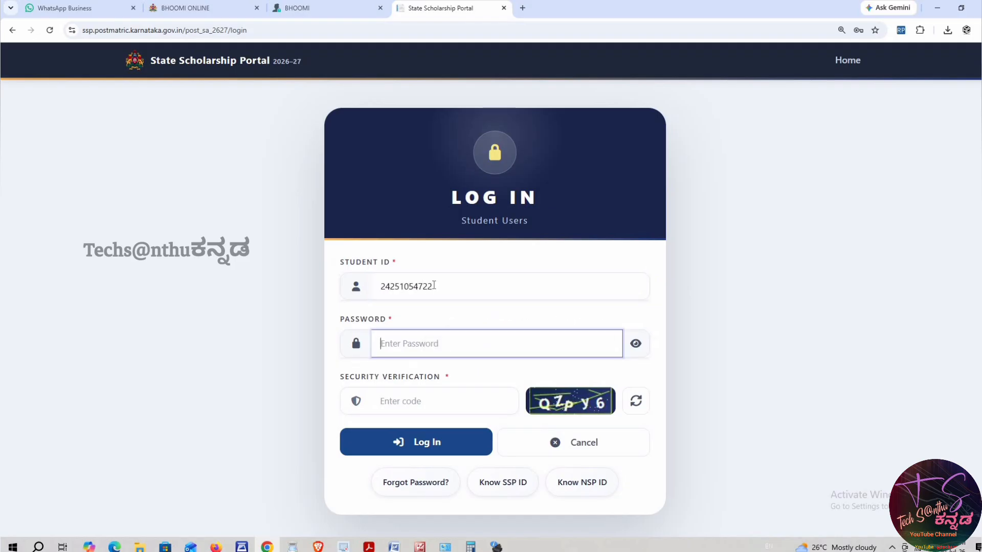
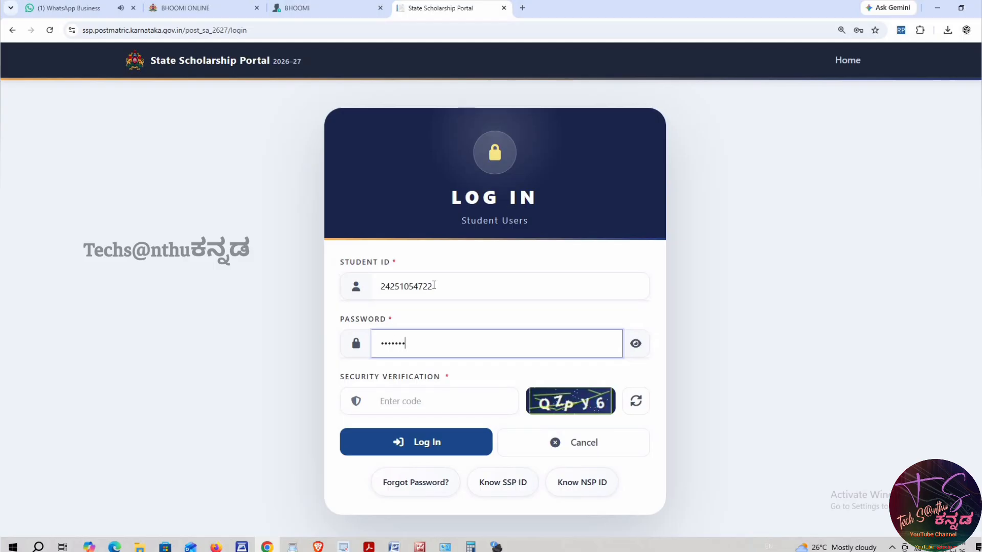
{"action": "key", "text": "Tab"}
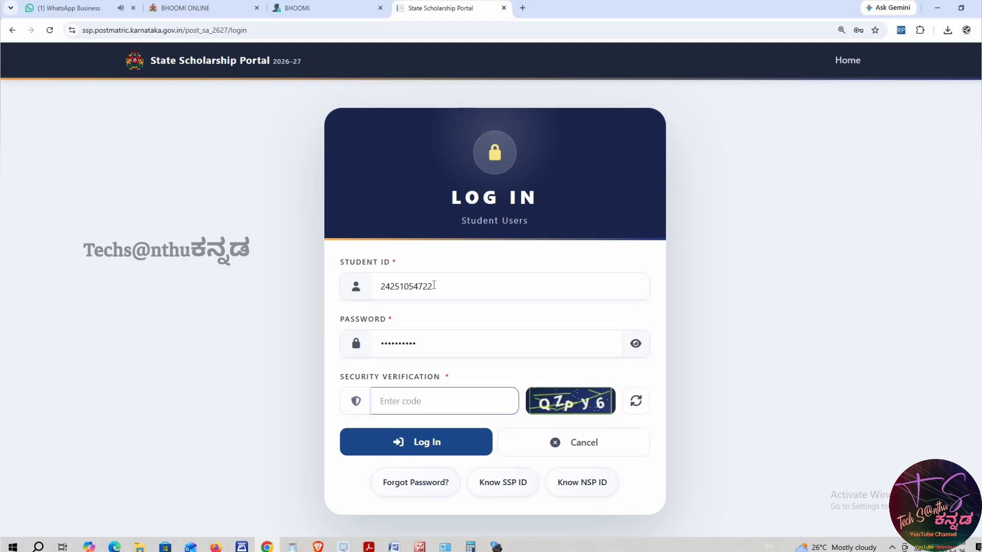
{"action": "key", "text": "BackSpace"}
{"action": "left_click", "coordinate": [449, 449]}
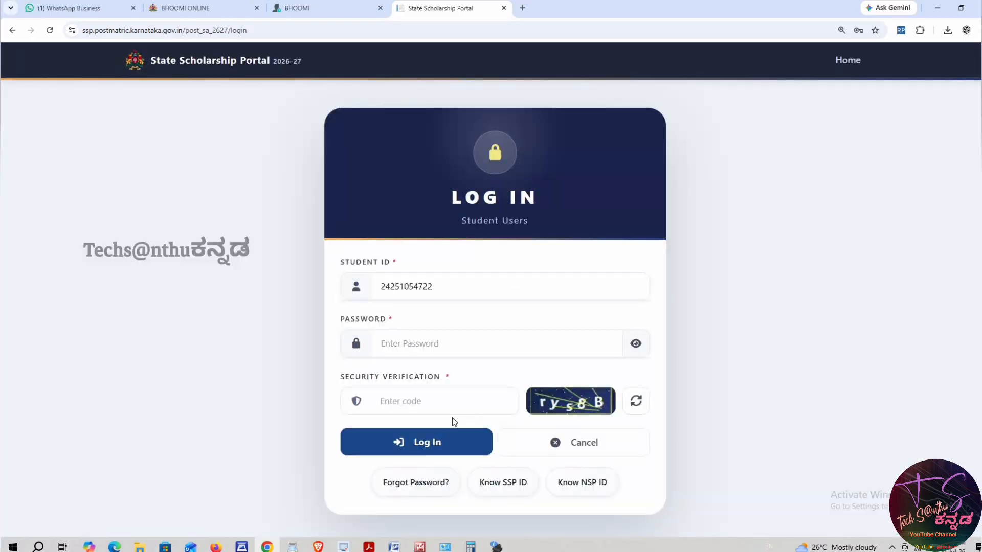
Re-enter the account password and the new captcha code on the login form.
{"action": "left_click", "coordinate": [432, 351]}
{"action": "type", "text": "******"}
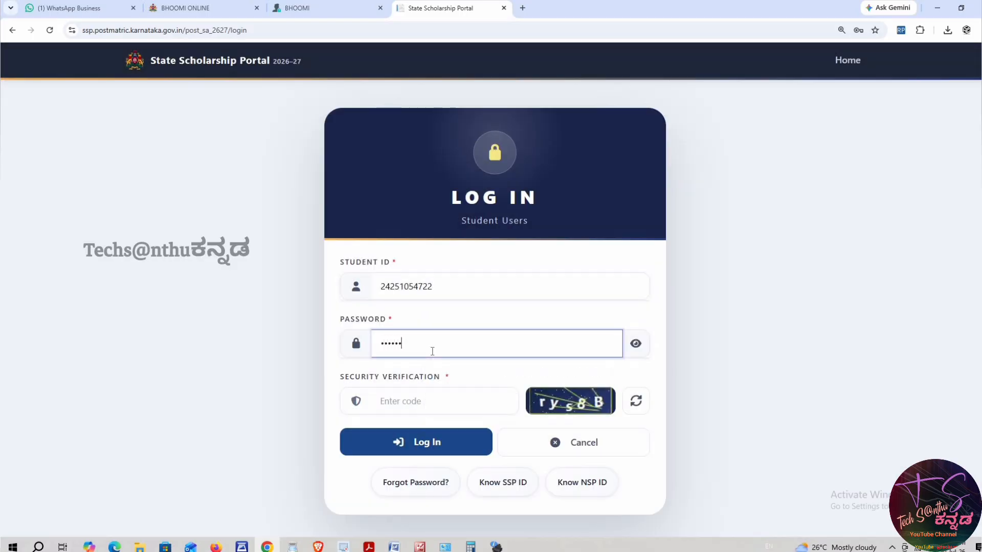
{"action": "type", "text": "****"}
{"action": "key", "text": "Tab"}
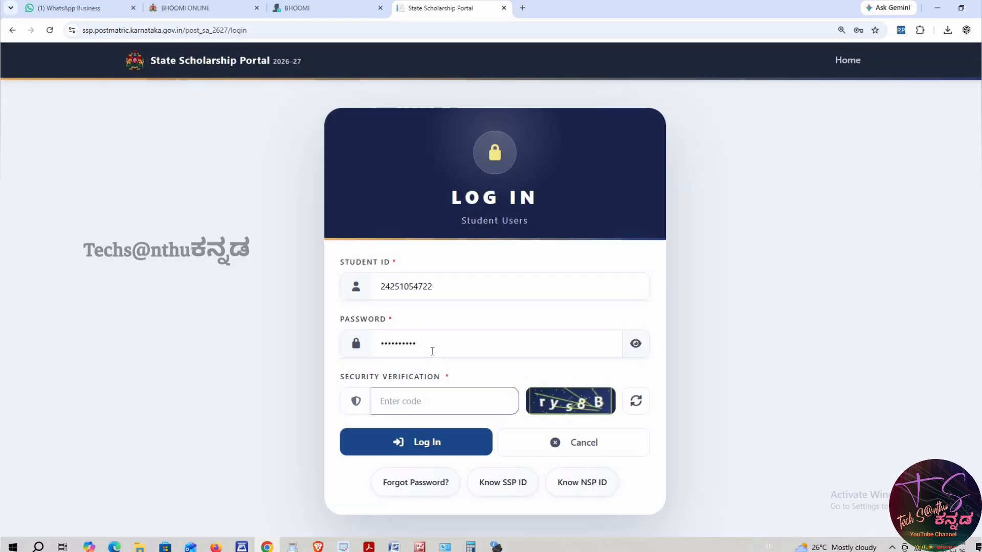
{"action": "type", "text": "rys8B"}
Log in, open Step 1, dismiss both e-KYC reminders, and choose Verification > e-KYC.
{"action": "left_click", "coordinate": [428, 443]}
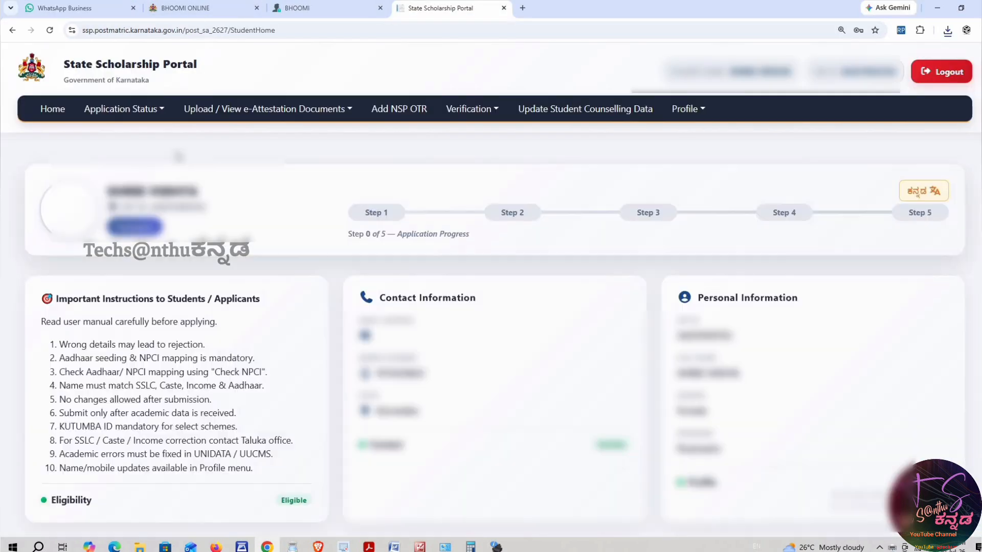
{"action": "left_click", "coordinate": [384, 215]}
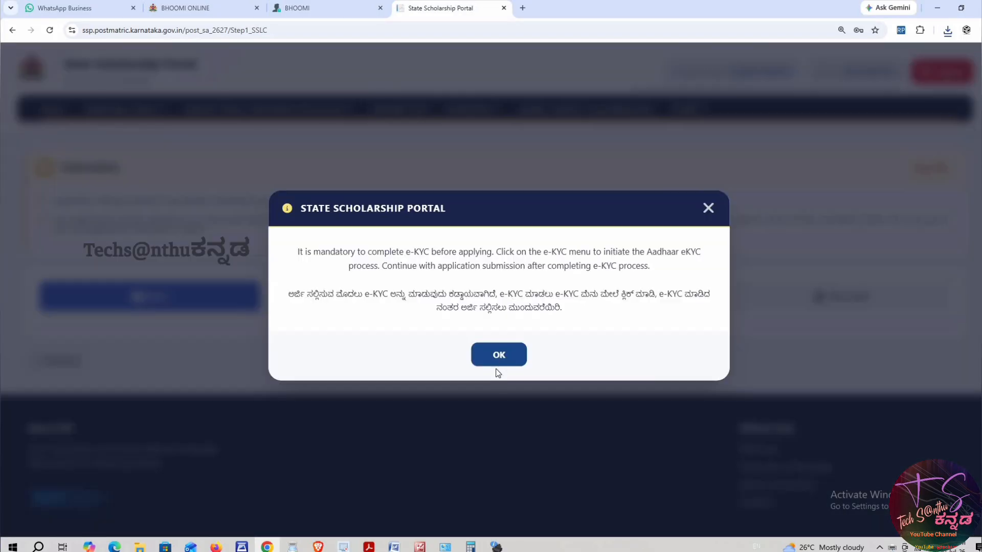
{"action": "left_click", "coordinate": [493, 353]}
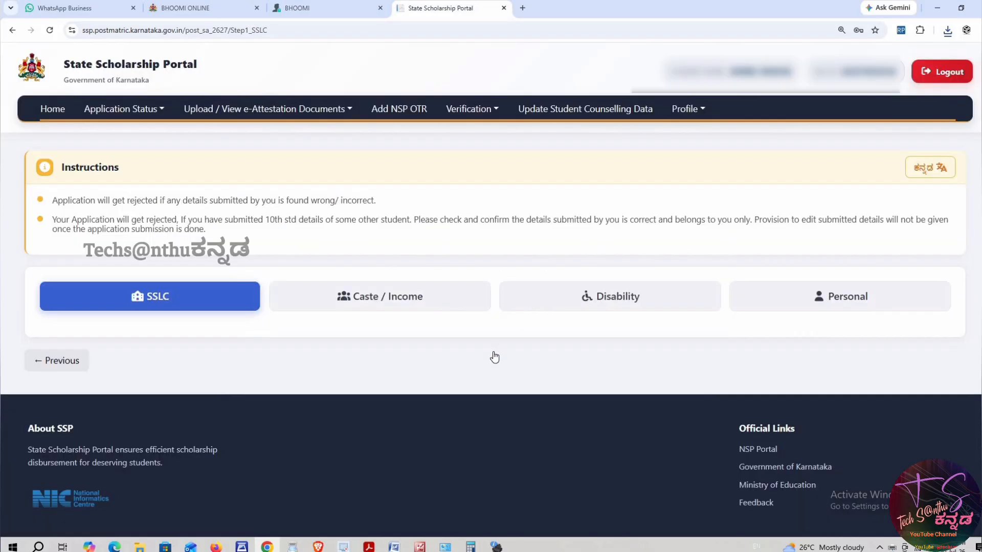
{"action": "left_click", "coordinate": [493, 353]}
{"action": "left_click", "coordinate": [483, 115]}
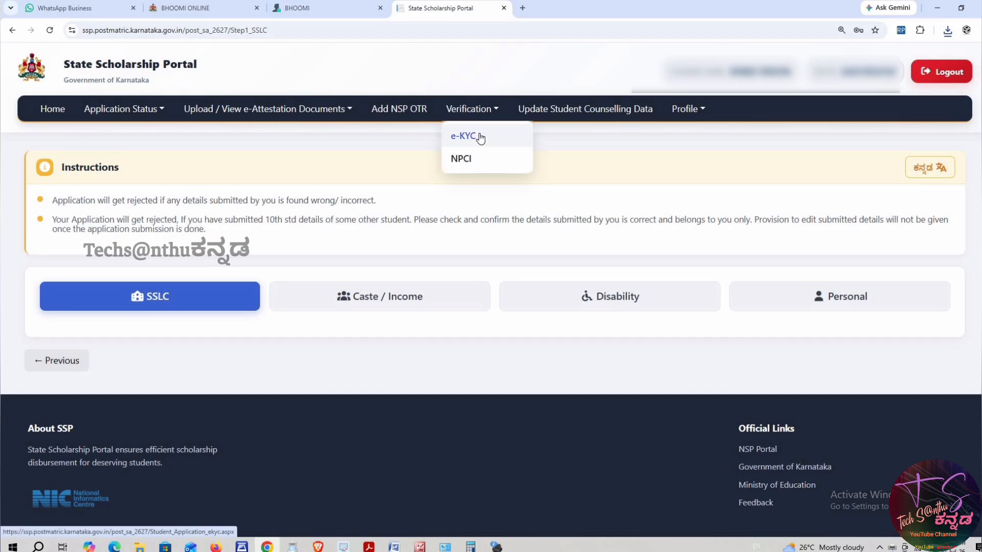
{"action": "left_click", "coordinate": [478, 136]}
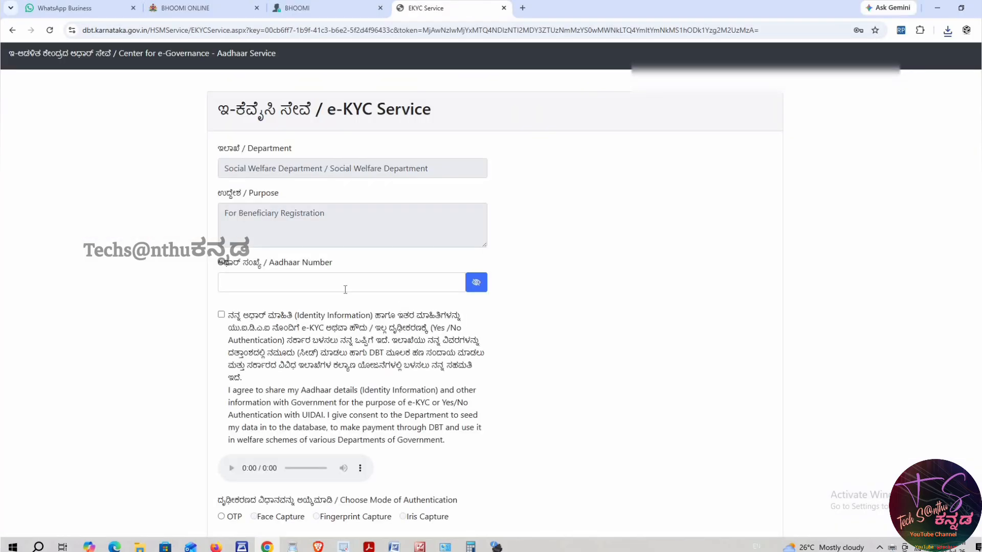
Enter the Aadhaar number, give consent, choose OTP authentication and generate the OTP.
{"action": "left_click", "coordinate": [344, 284]}
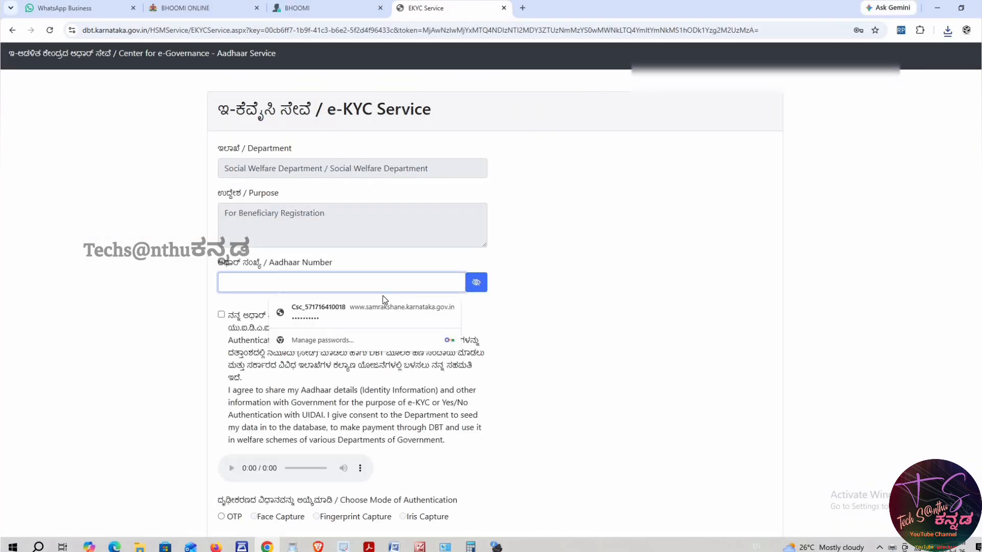
{"action": "type", "text": "••••••••••••"}
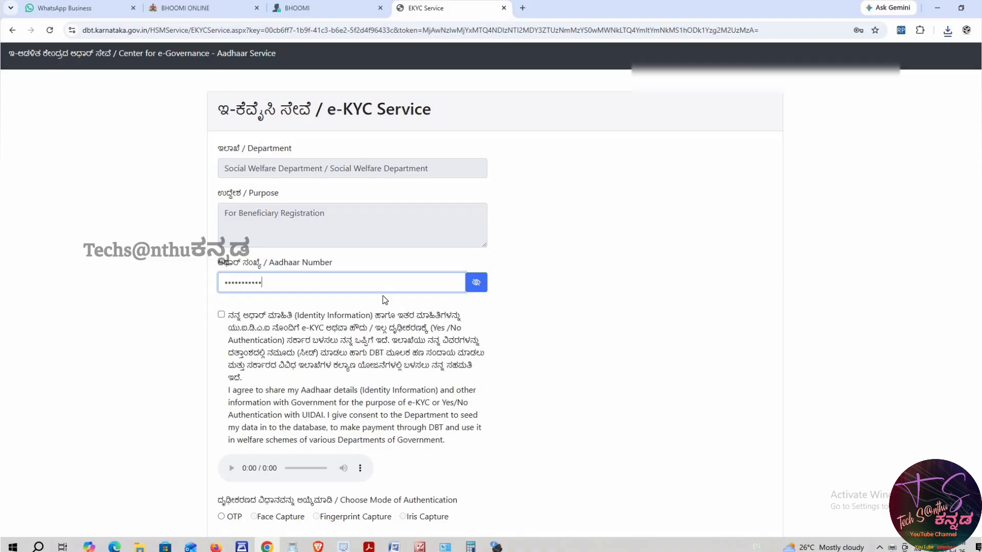
{"action": "left_click", "coordinate": [221, 315]}
{"action": "left_click", "coordinate": [227, 517]}
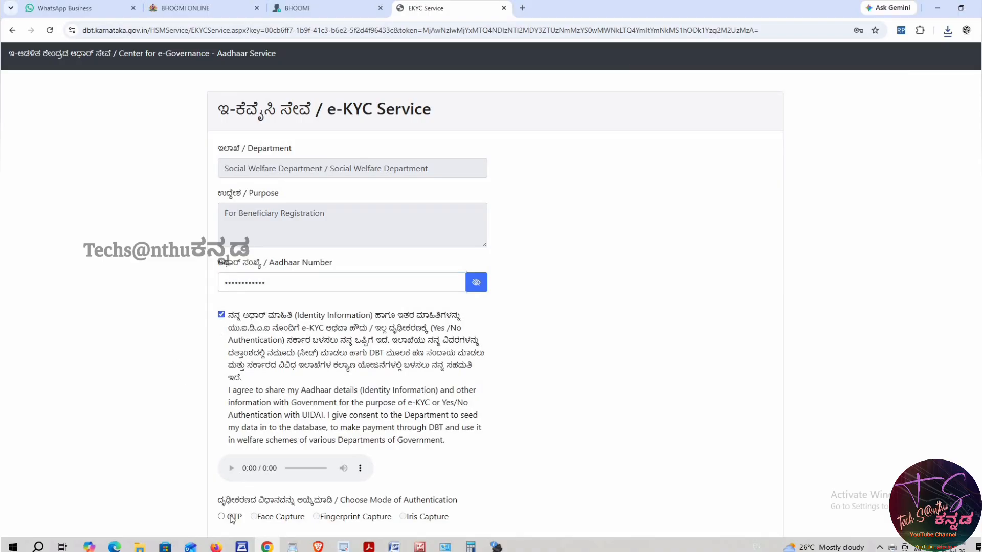
{"action": "scroll", "coordinate": [307, 481], "scroll_direction": "down", "scroll_amount": 1}
{"action": "left_click", "coordinate": [307, 501]}
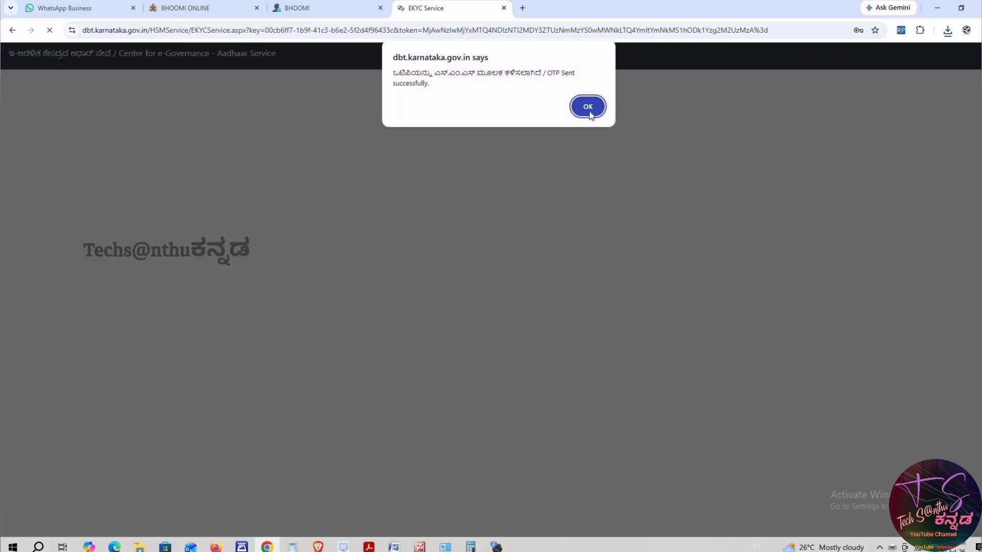
{"action": "left_click", "coordinate": [586, 106]}
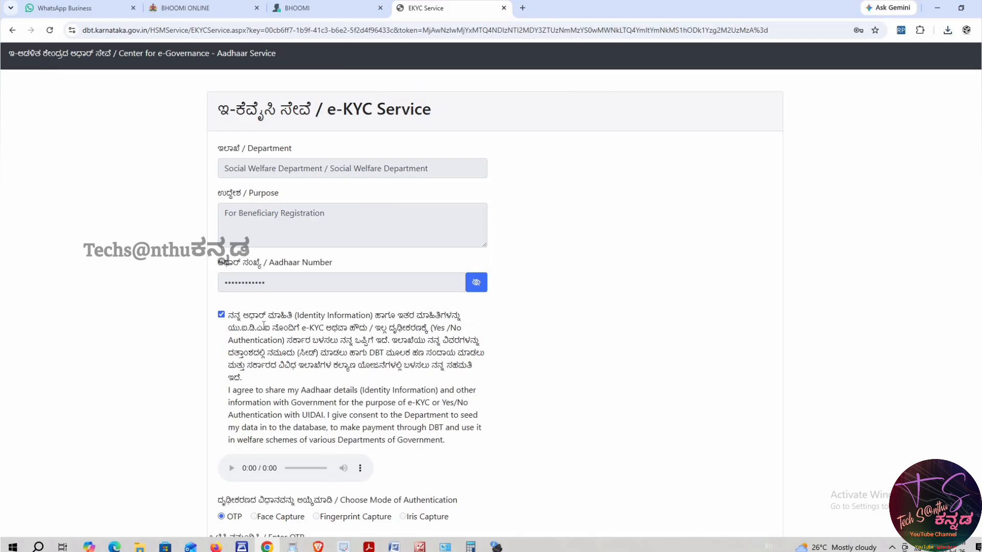
Enter the received Aadhaar OTP and submit the e-KYC.
{"action": "scroll", "coordinate": [266, 494], "scroll_direction": "down", "scroll_amount": 2}
{"action": "left_click", "coordinate": [255, 438]}
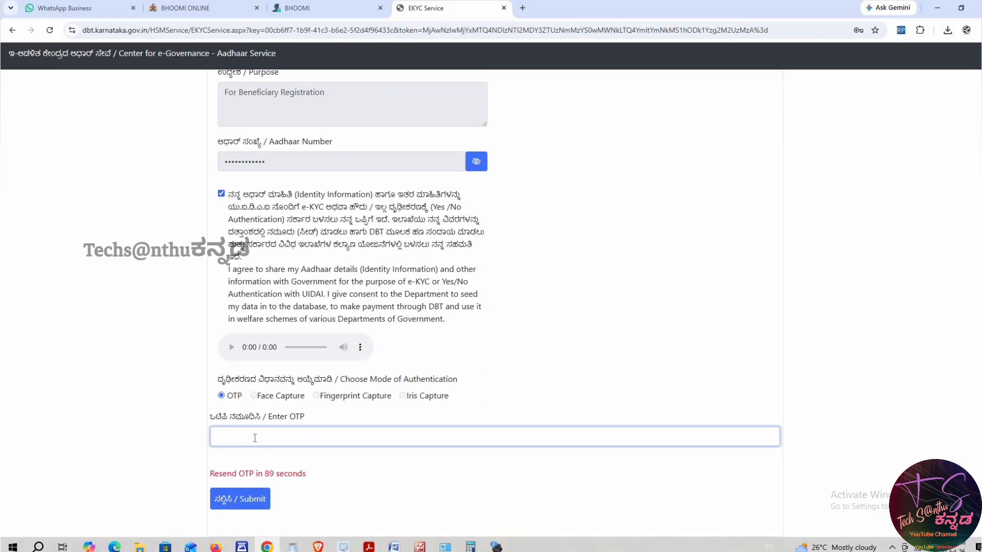
{"action": "left_click", "coordinate": [249, 500]}
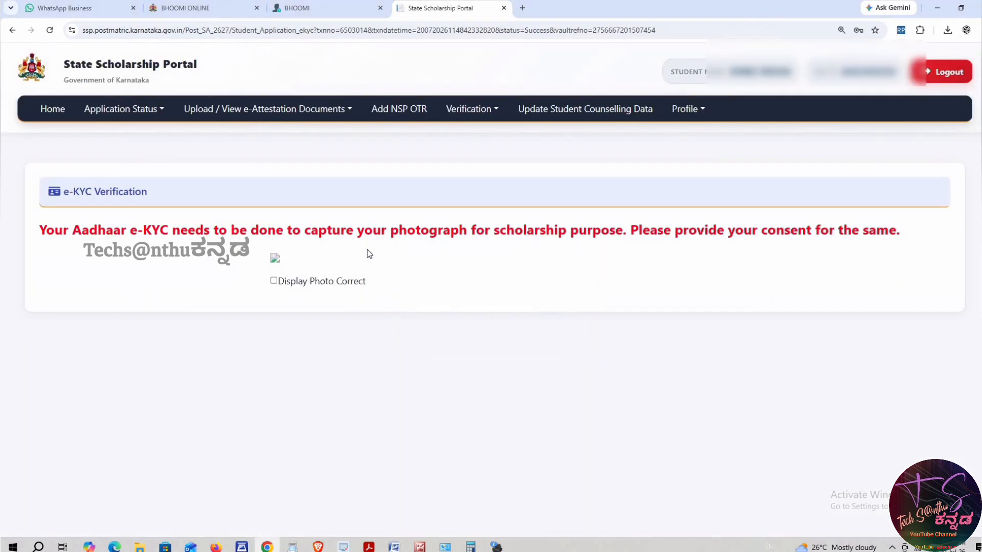
Confirm the displayed photo is correct, save it, and go back to the student home page.
{"action": "left_click", "coordinate": [274, 281]}
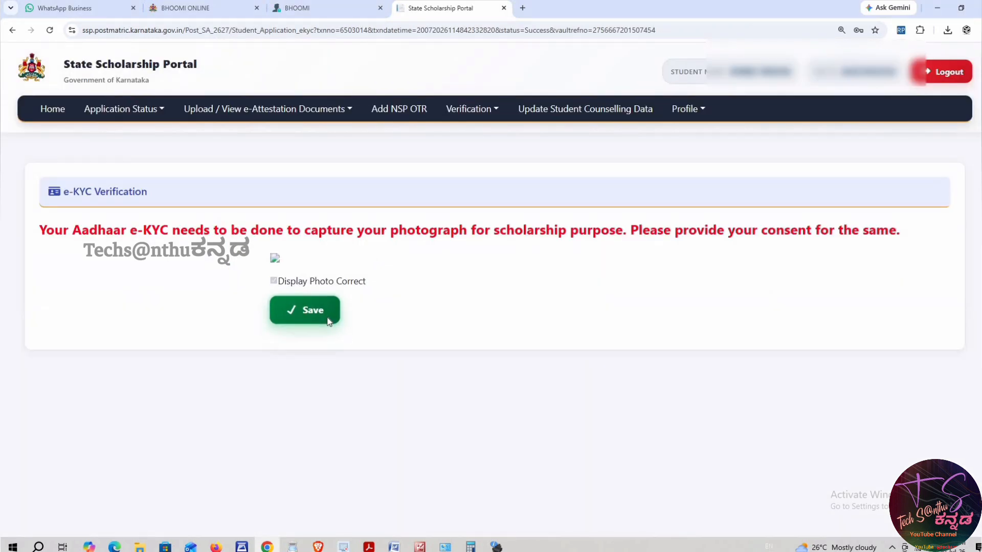
{"action": "left_click", "coordinate": [327, 321]}
{"action": "left_click", "coordinate": [498, 329]}
{"action": "left_click", "coordinate": [123, 109]}
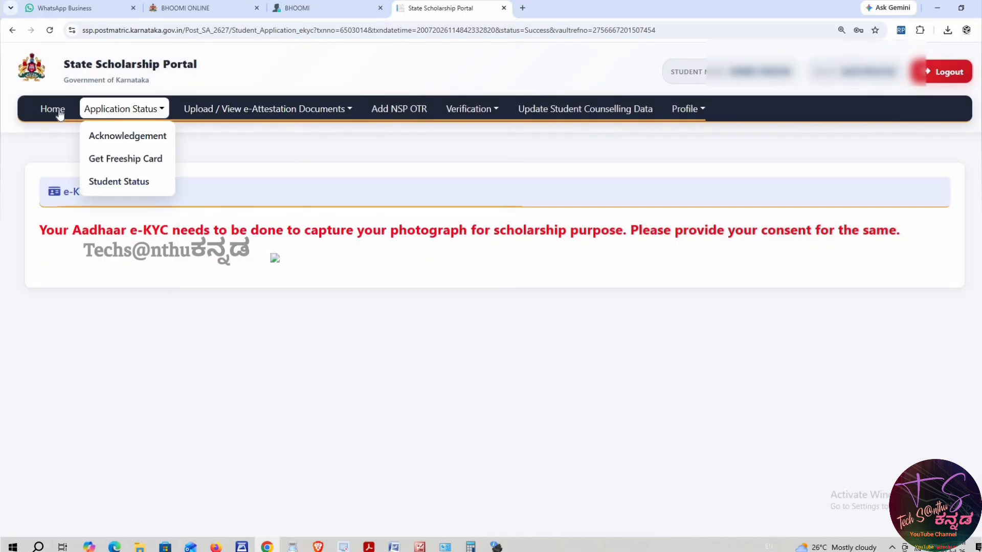
{"action": "left_click", "coordinate": [59, 112]}
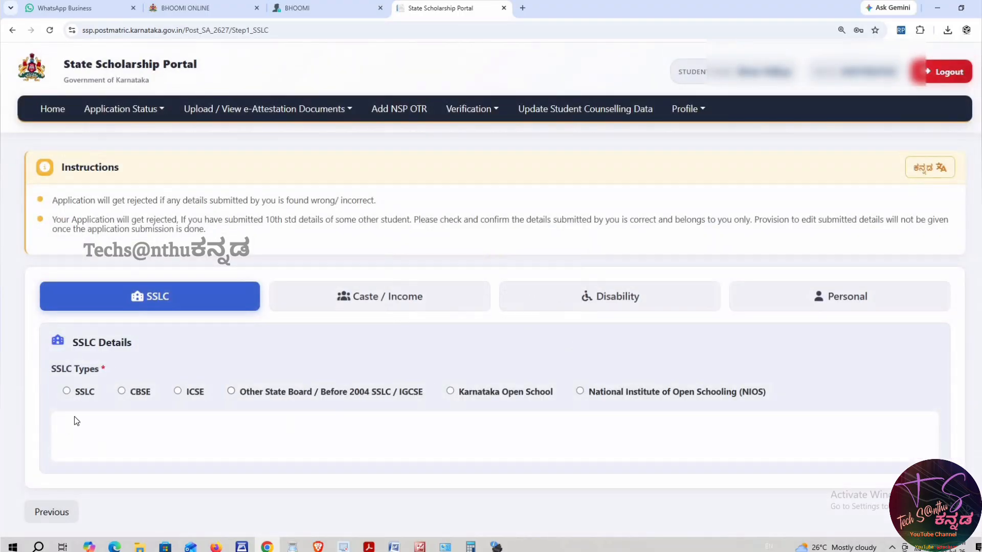
Select SSLC as the type, enter the registration number and fetch its details.
{"action": "left_click", "coordinate": [84, 397]}
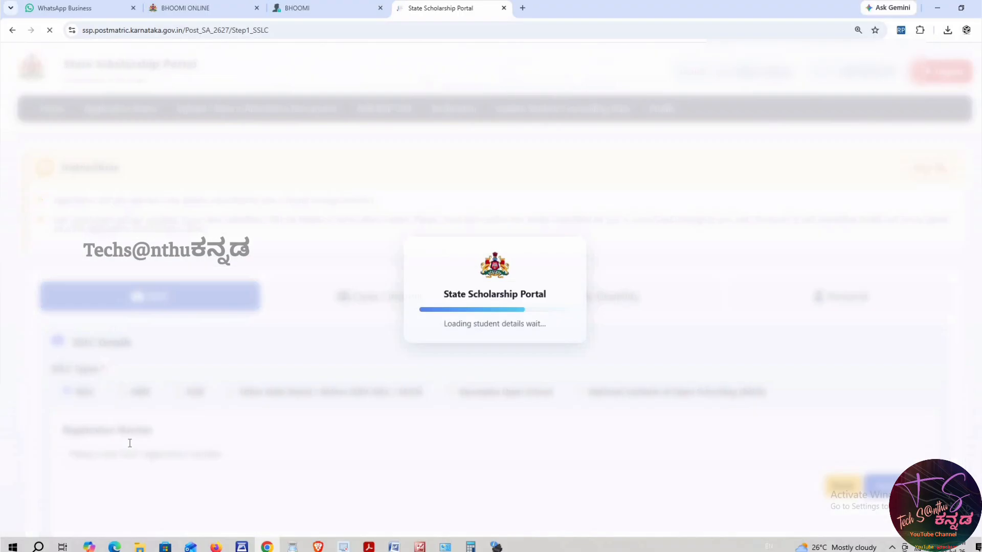
{"action": "left_click", "coordinate": [138, 459]}
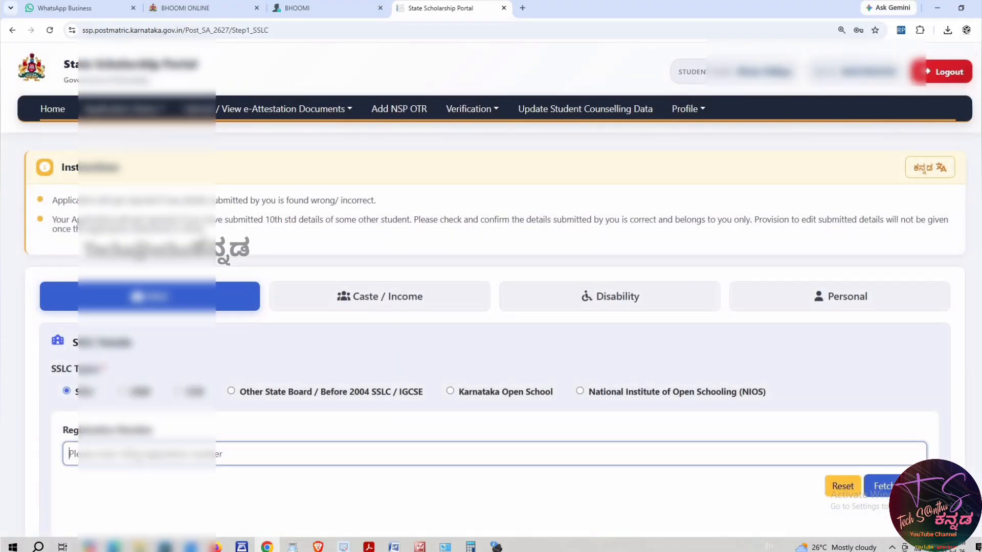
{"action": "type", "text": "20•••"}
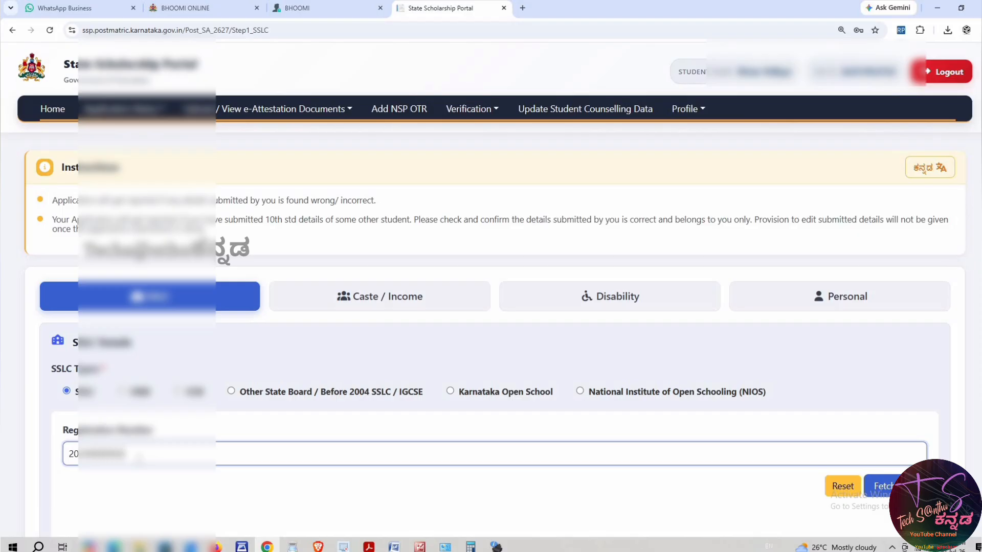
{"action": "left_click", "coordinate": [880, 486]}
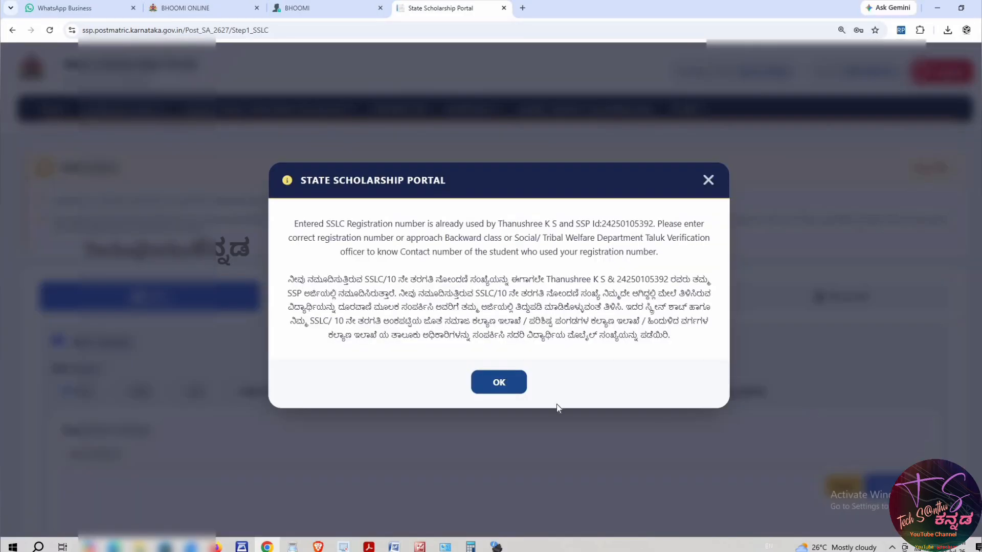
{"action": "left_click", "coordinate": [495, 381]}
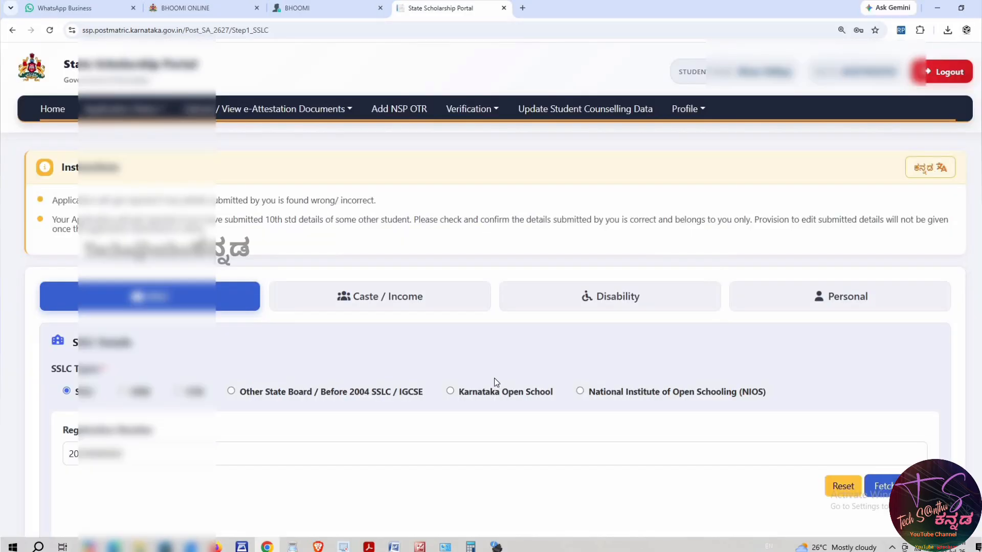
Retype the registration number, fetch again, then replace the already-used number with another.
{"action": "scroll", "coordinate": [494, 378], "scroll_direction": "down", "scroll_amount": 4}
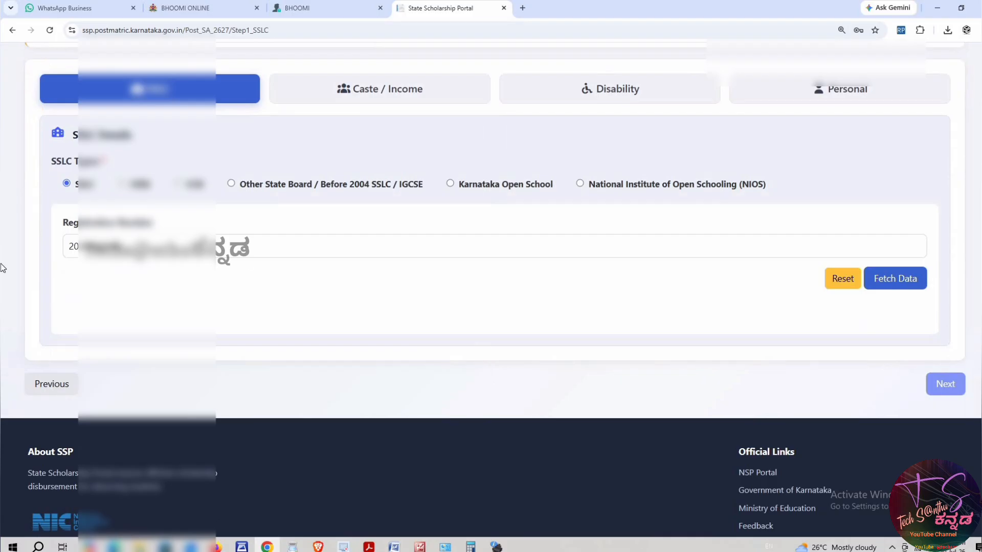
{"action": "key", "text": "Tab"}
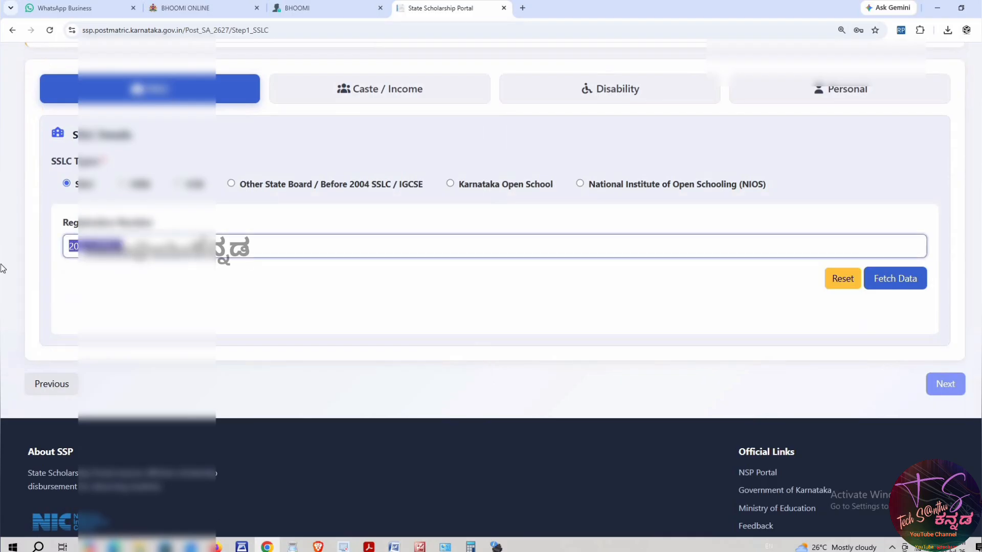
{"action": "type", "text": "20"}
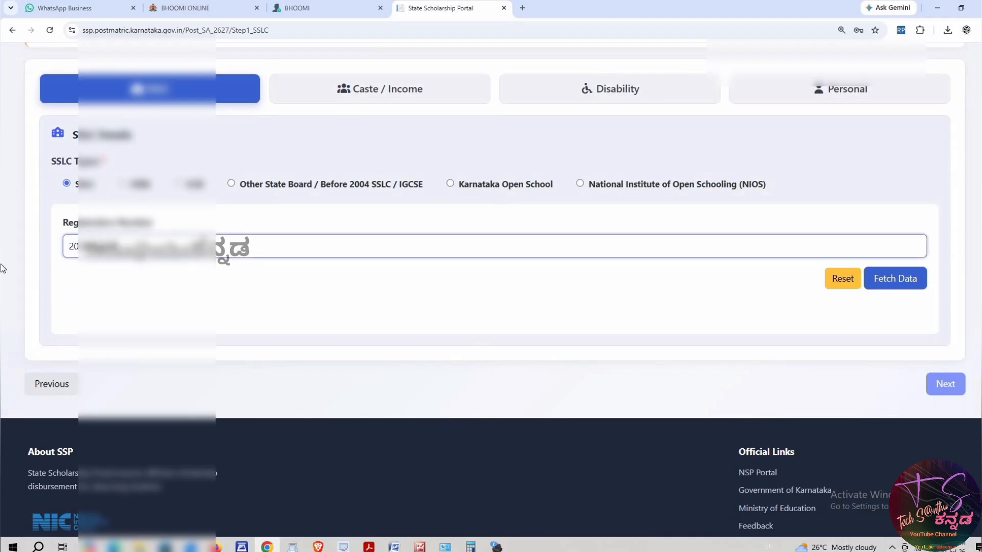
{"action": "left_click", "coordinate": [891, 277]}
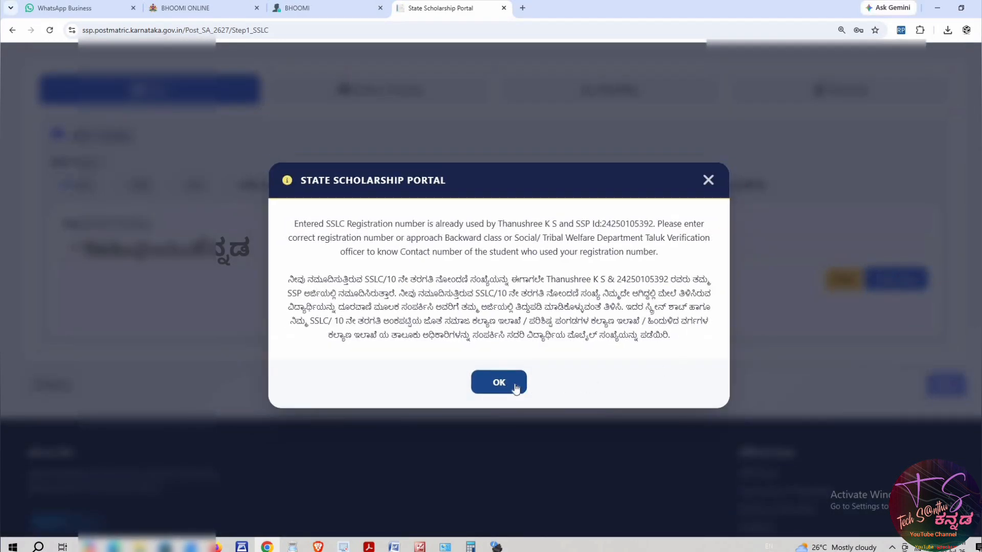
{"action": "left_click", "coordinate": [515, 387]}
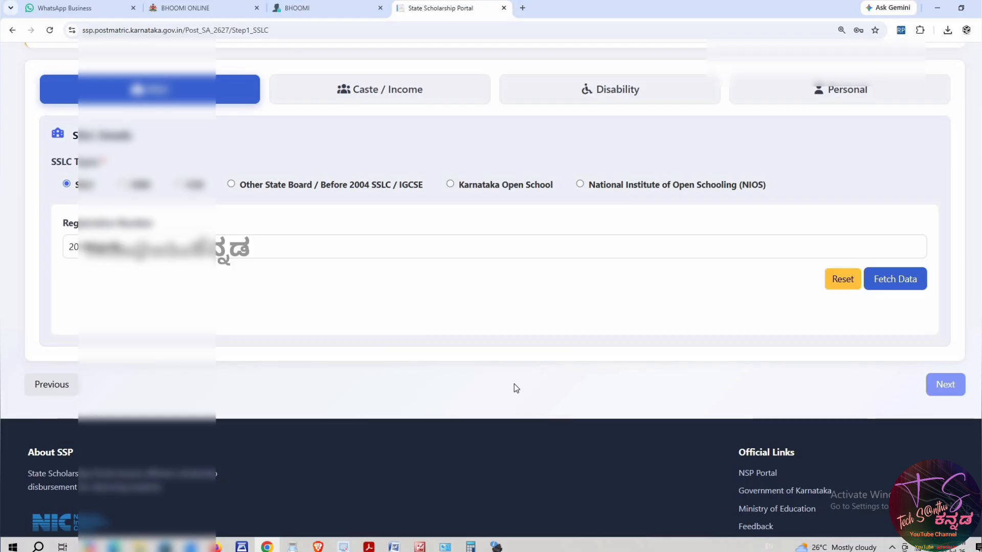
{"action": "left_click_drag", "start_coordinate": [122, 247], "coordinate": [7, 263]}
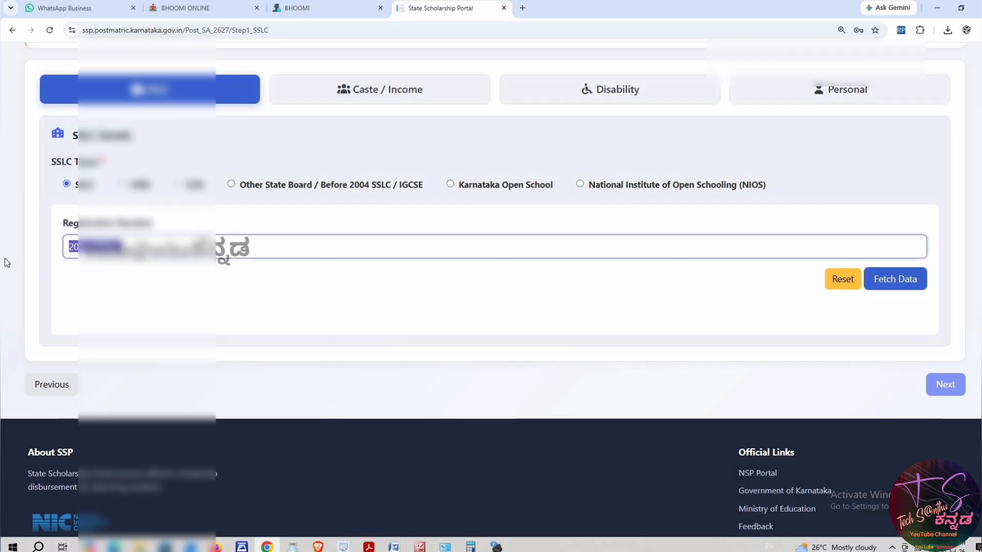
{"action": "type", "text": "20000"}
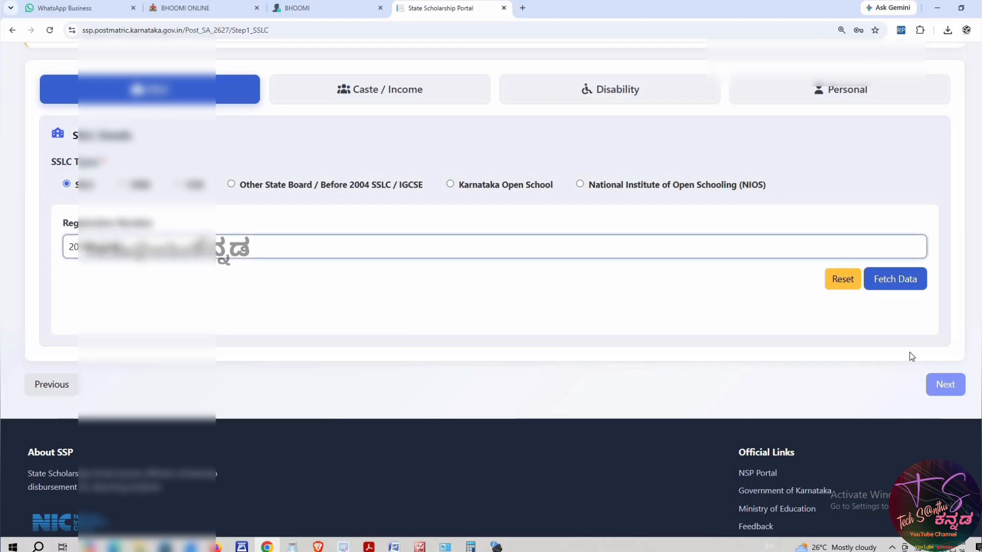
Fetch SSLC details for the new number, accept the name match, and save and proceed.
{"action": "left_click", "coordinate": [893, 279]}
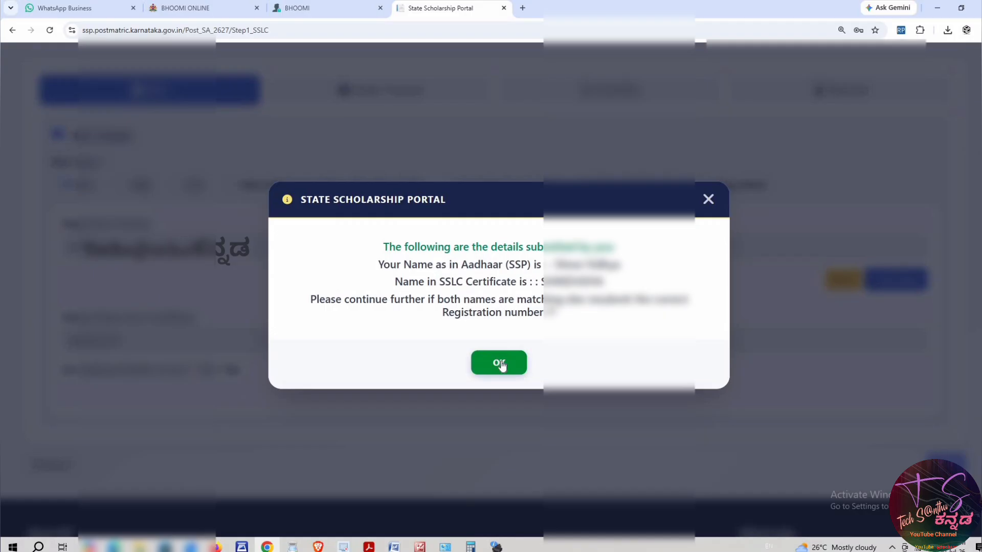
{"action": "left_click", "coordinate": [499, 363]}
{"action": "scroll", "coordinate": [292, 397], "scroll_direction": "down", "scroll_amount": 1}
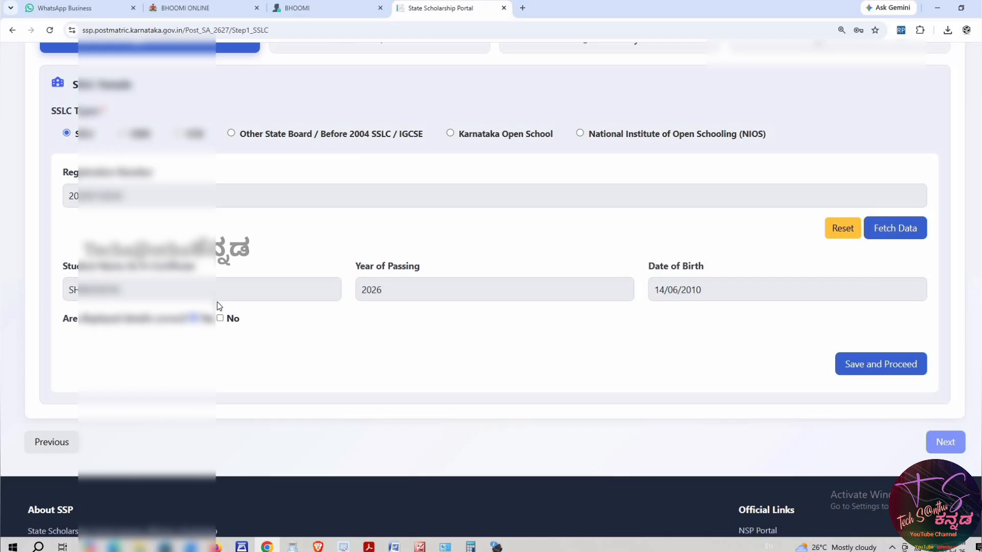
{"action": "left_click", "coordinate": [882, 376]}
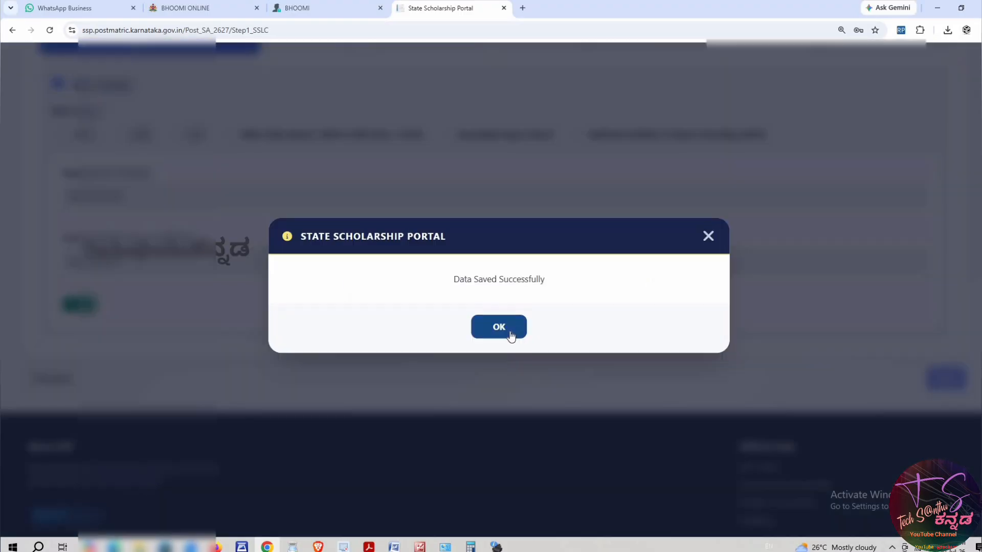
{"action": "left_click", "coordinate": [510, 333]}
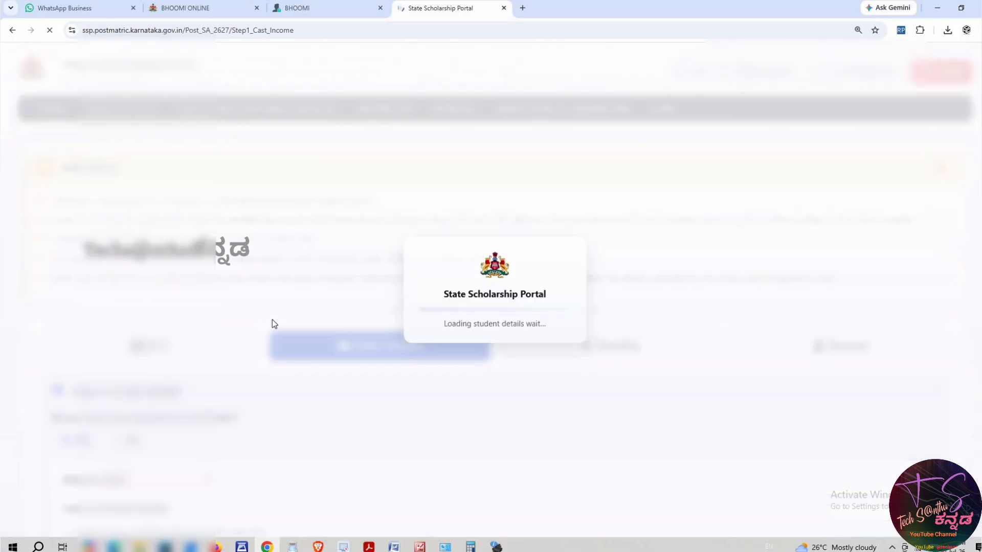
Pick the religion, enter the RD caste and income certificate numbers, and check them.
{"action": "scroll", "coordinate": [272, 321], "scroll_direction": "down", "scroll_amount": 5}
{"action": "left_click", "coordinate": [186, 280]}
{"action": "left_click", "coordinate": [147, 308]}
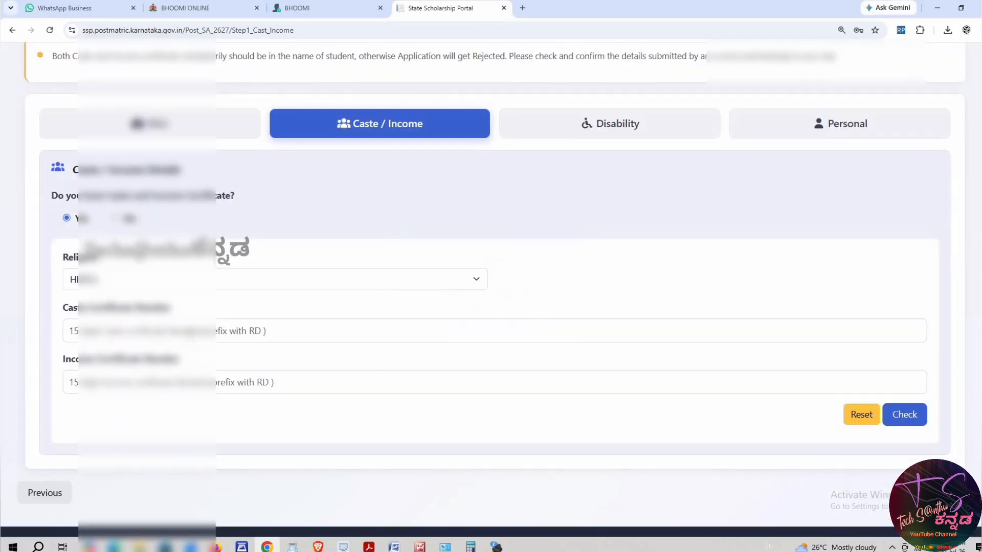
{"action": "left_click", "coordinate": [183, 339]}
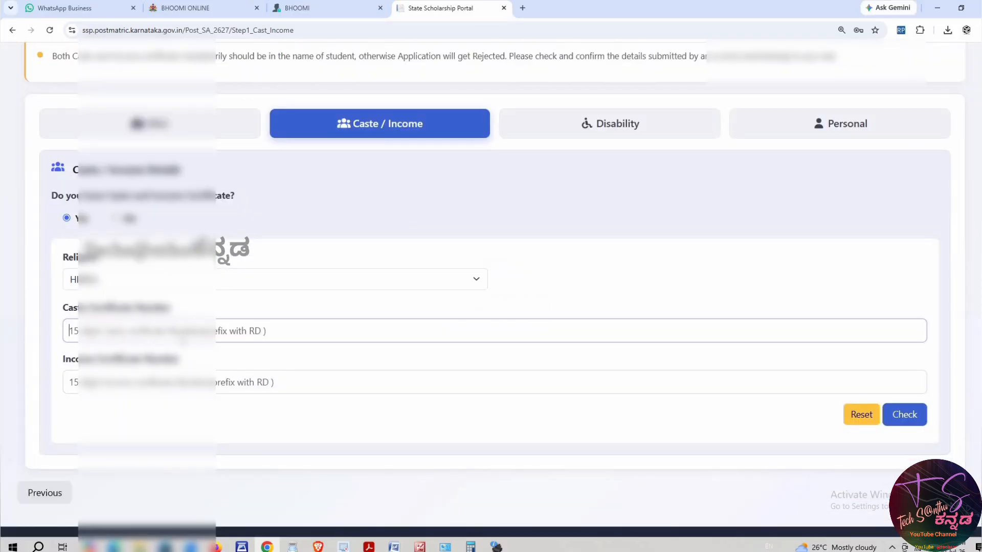
{"action": "type", "text": "RD"}
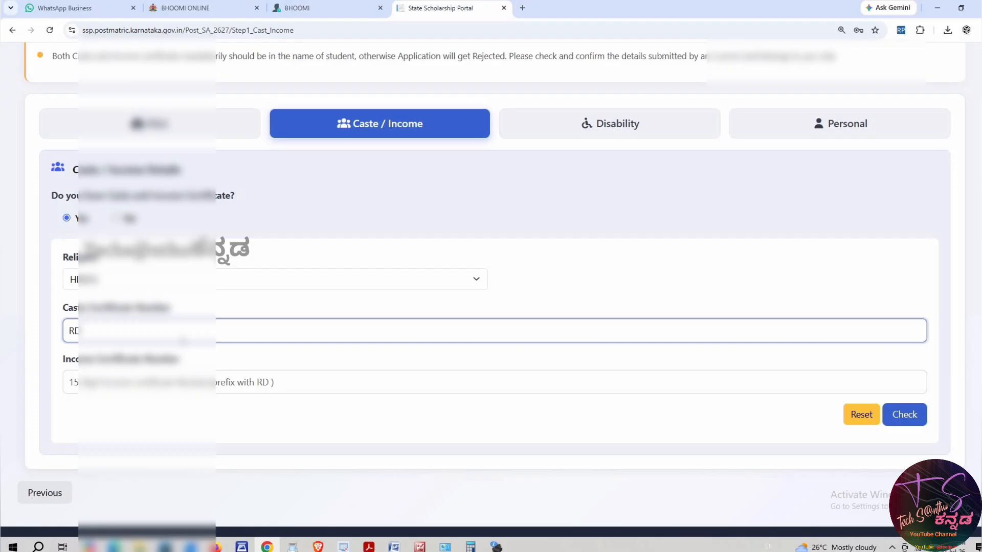
{"action": "type", "text": "00000000000"}
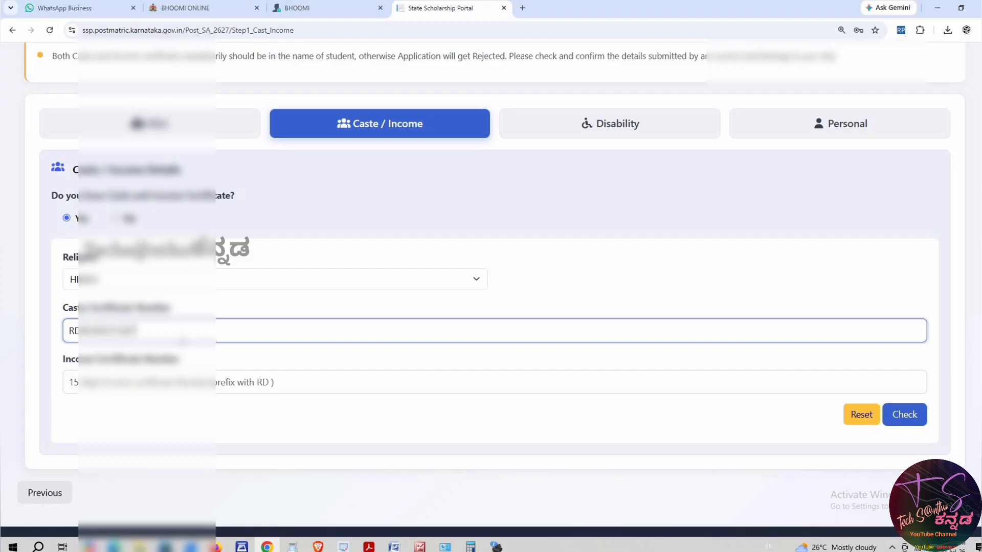
{"action": "key", "text": "Tab"}
{"action": "type", "text": "R"}
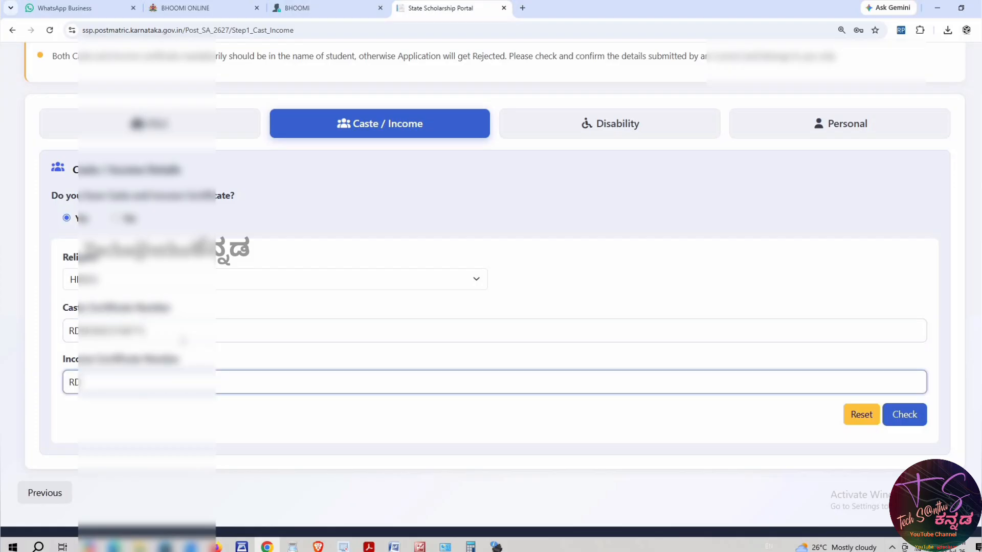
{"action": "type", "text": "D00000000000"}
{"action": "left_click", "coordinate": [903, 415]}
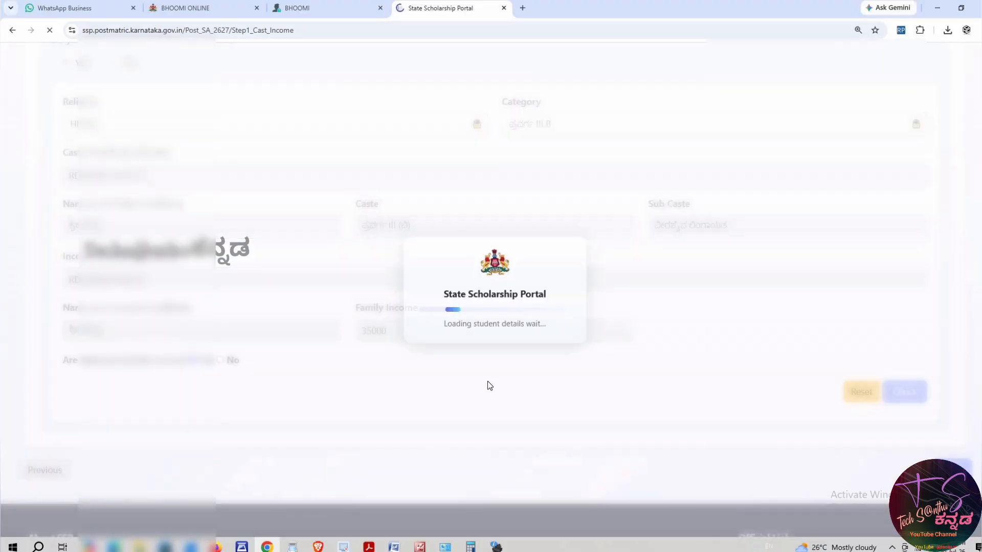
Save the Caste / Income details, confirming the fetched data with Yes.
{"action": "scroll", "coordinate": [716, 397], "scroll_direction": "down", "scroll_amount": 1}
{"action": "left_click", "coordinate": [899, 394]}
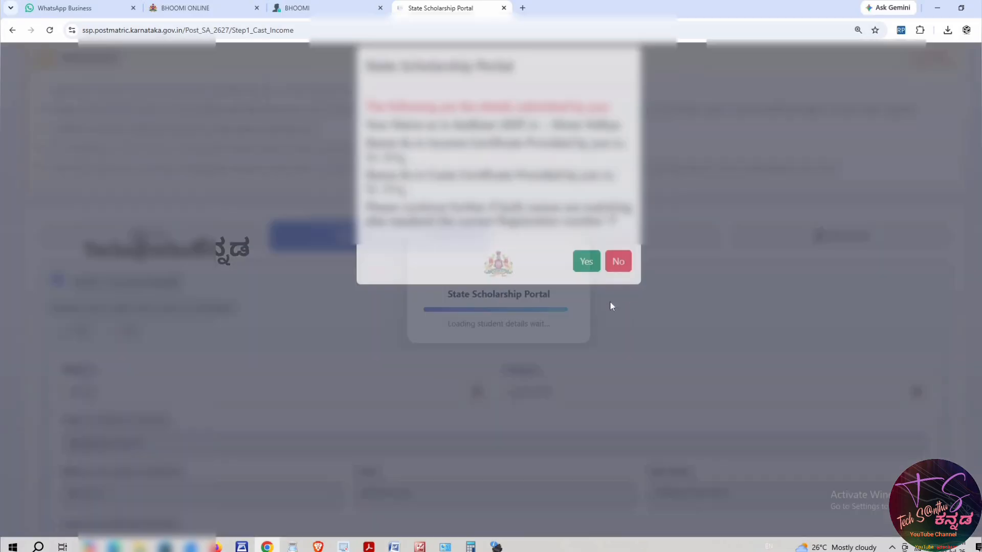
{"action": "left_click", "coordinate": [587, 276]}
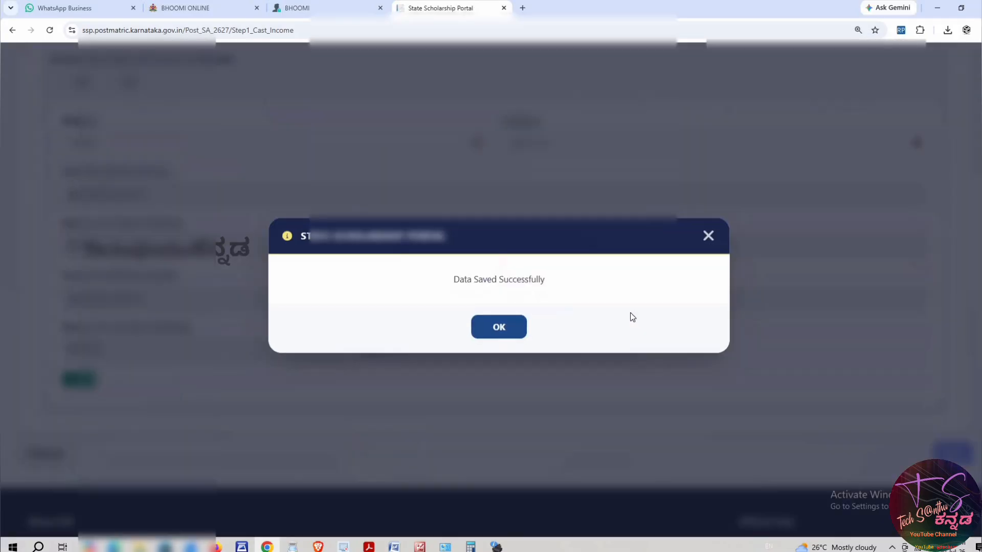
{"action": "left_click", "coordinate": [515, 324]}
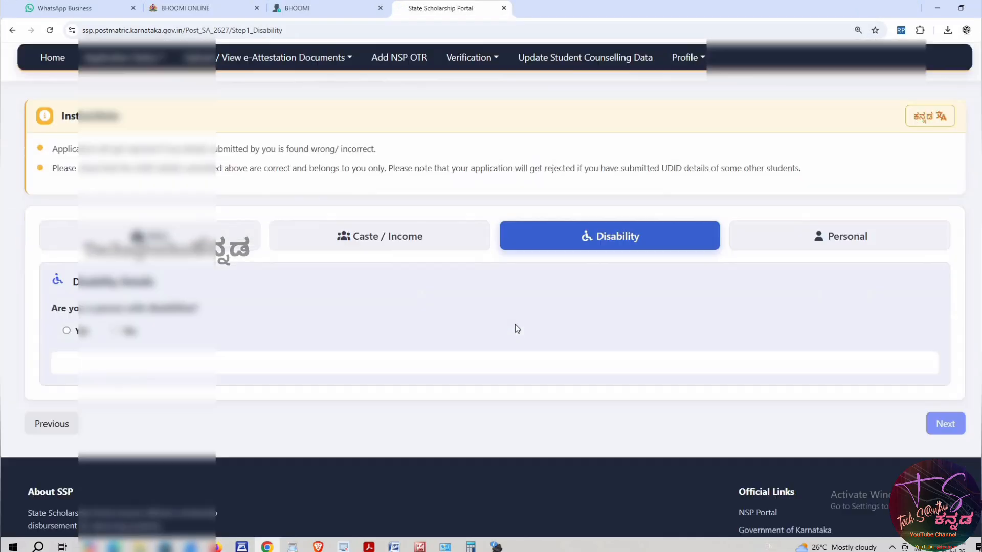
Answer No to disabilities, save, and acknowledge the success message.
{"action": "left_click", "coordinate": [115, 228]}
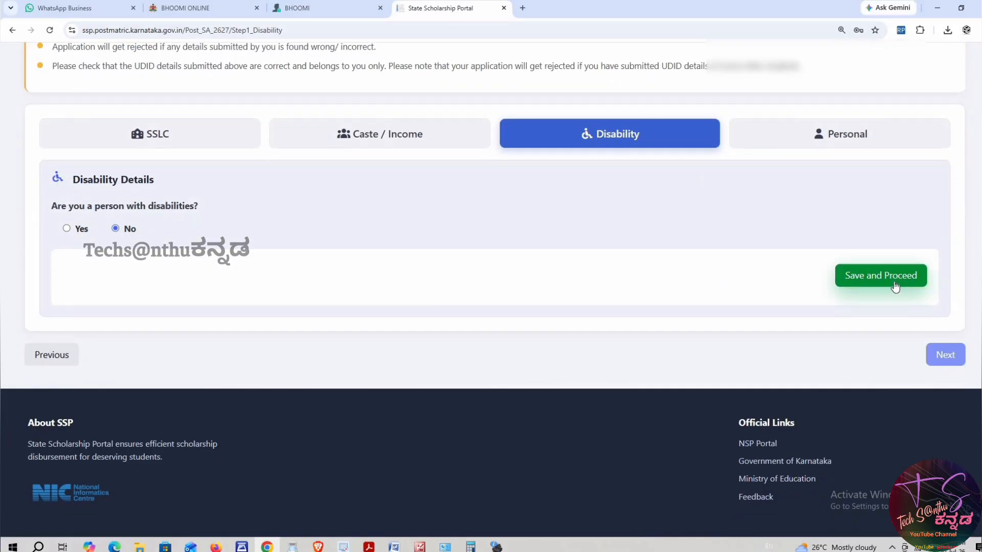
{"action": "left_click", "coordinate": [894, 280]}
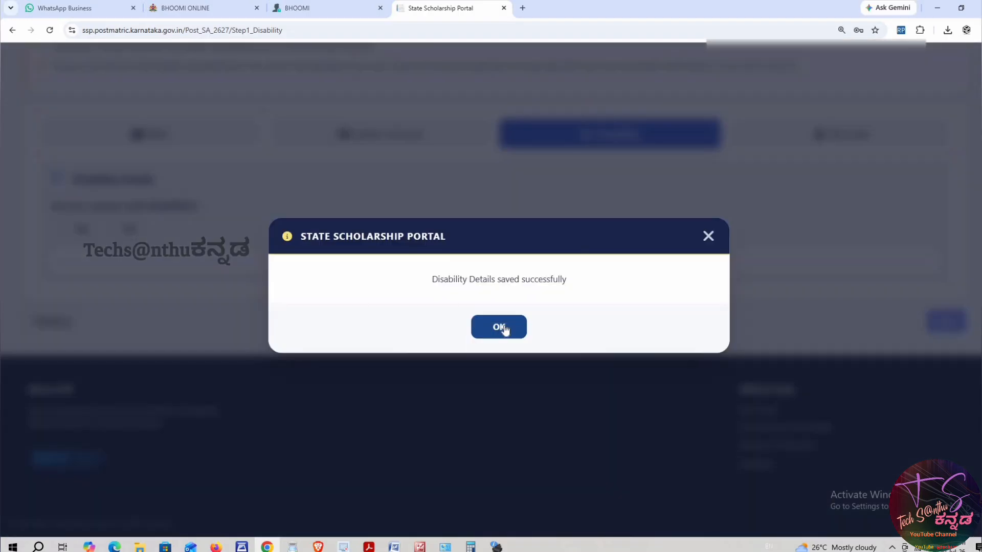
{"action": "left_click", "coordinate": [502, 329]}
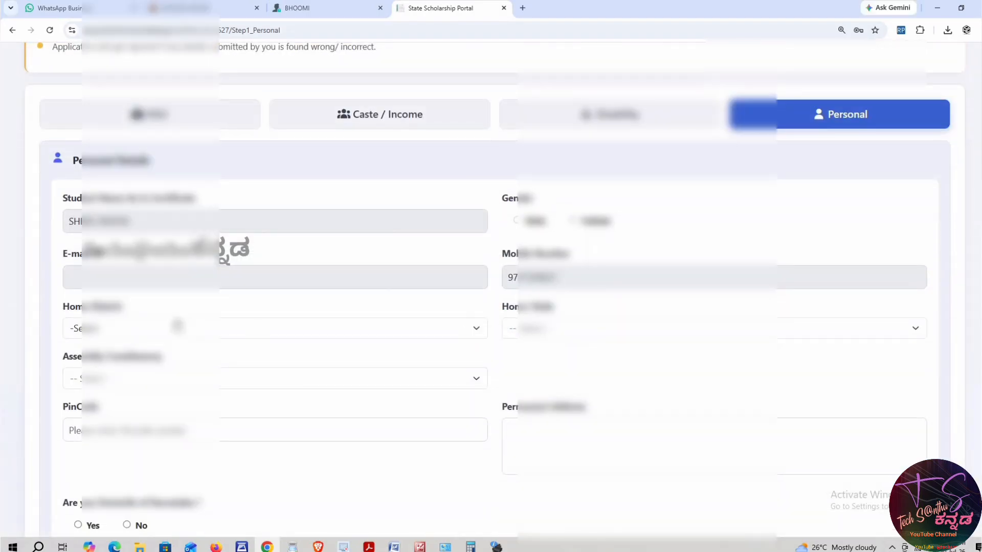
Choose the home district (filtered by 'has'), home taluk and assembly constituency.
{"action": "left_click", "coordinate": [176, 329]}
{"action": "type", "text": "has"}
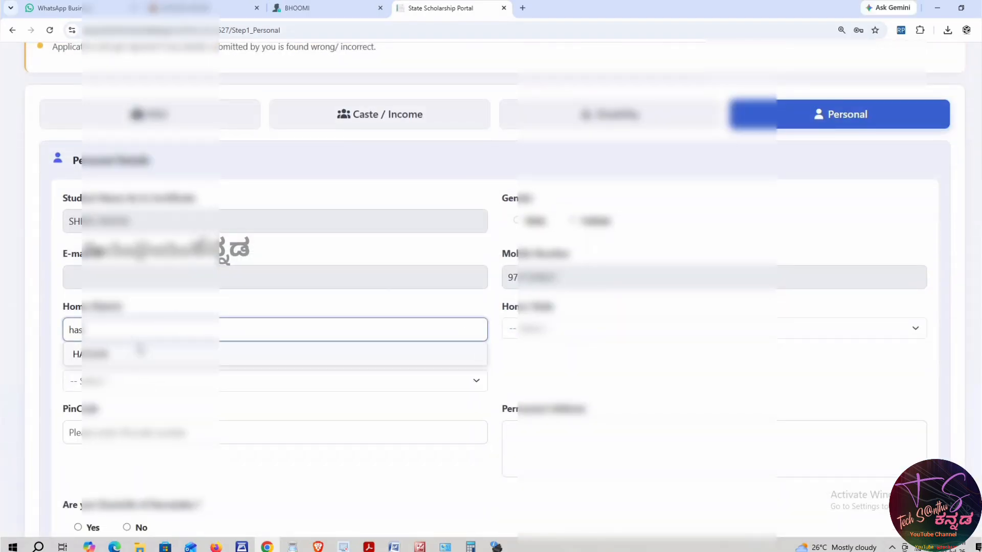
{"action": "left_click", "coordinate": [140, 353]}
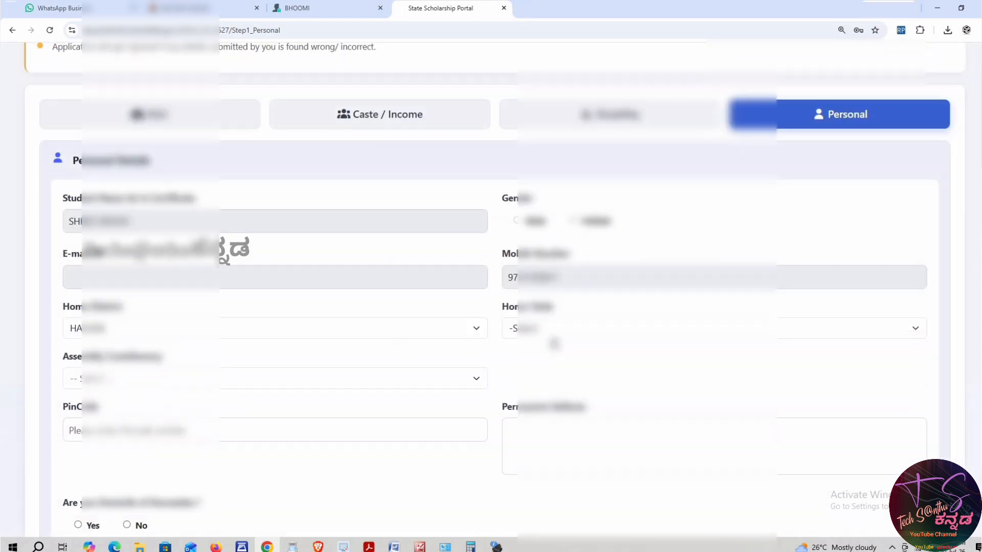
{"action": "left_click", "coordinate": [551, 333]}
{"action": "left_click", "coordinate": [532, 401]}
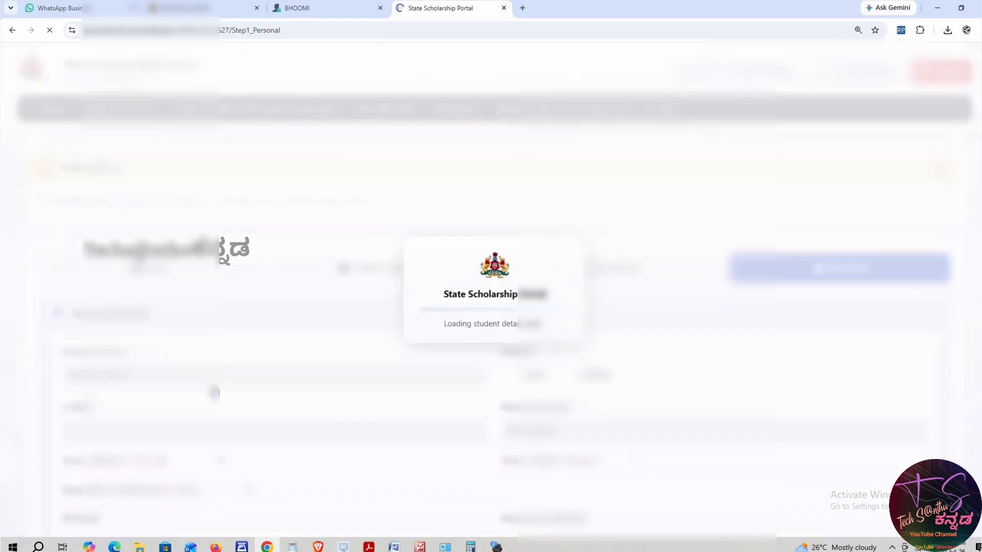
{"action": "left_click", "coordinate": [207, 381]}
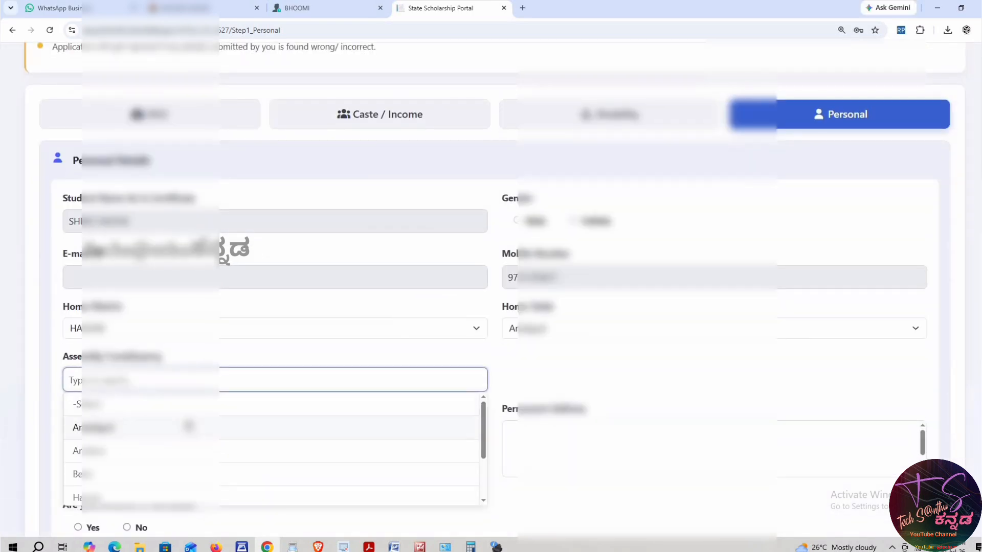
{"action": "left_click", "coordinate": [189, 427]}
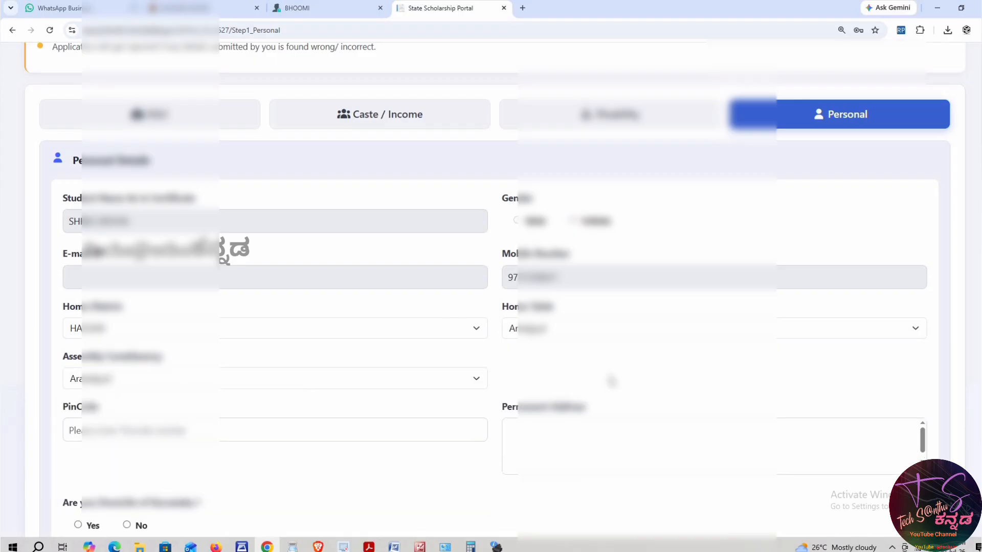
Enter the PIN code and permanent address, and answer Yes to the domicile question.
{"action": "left_click", "coordinate": [229, 432]}
{"action": "type", "text": "573"}
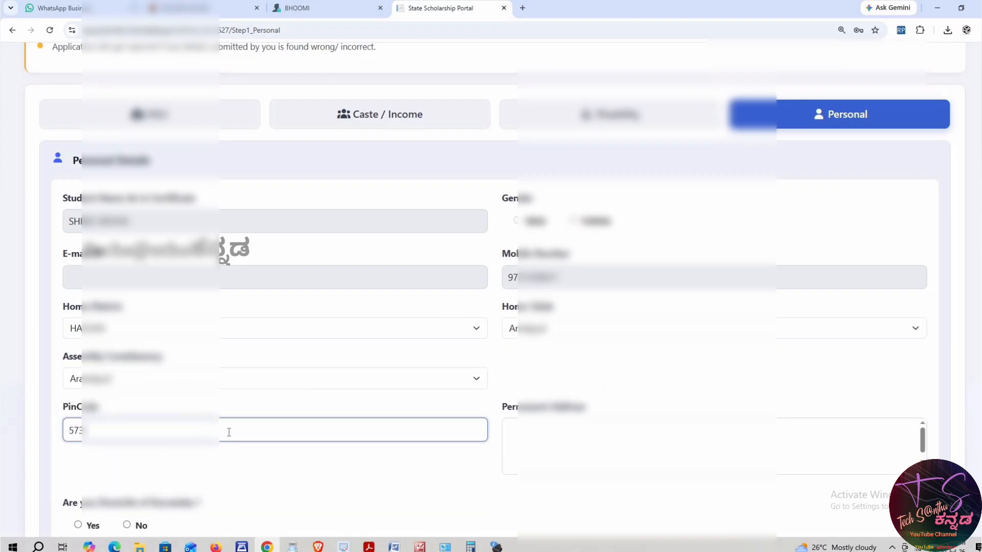
{"action": "scroll", "coordinate": [239, 442], "scroll_direction": "down", "scroll_amount": 1}
{"action": "left_click", "coordinate": [654, 383]}
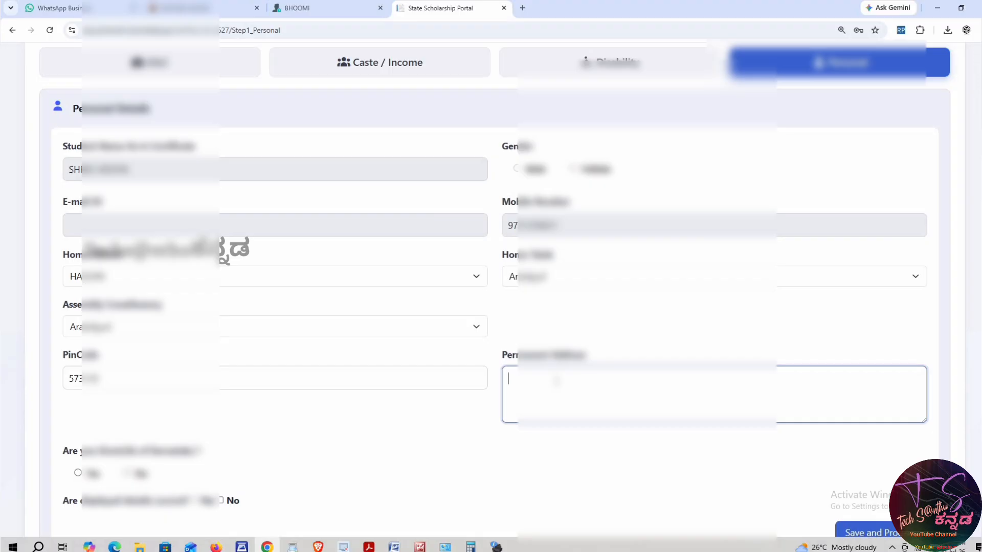
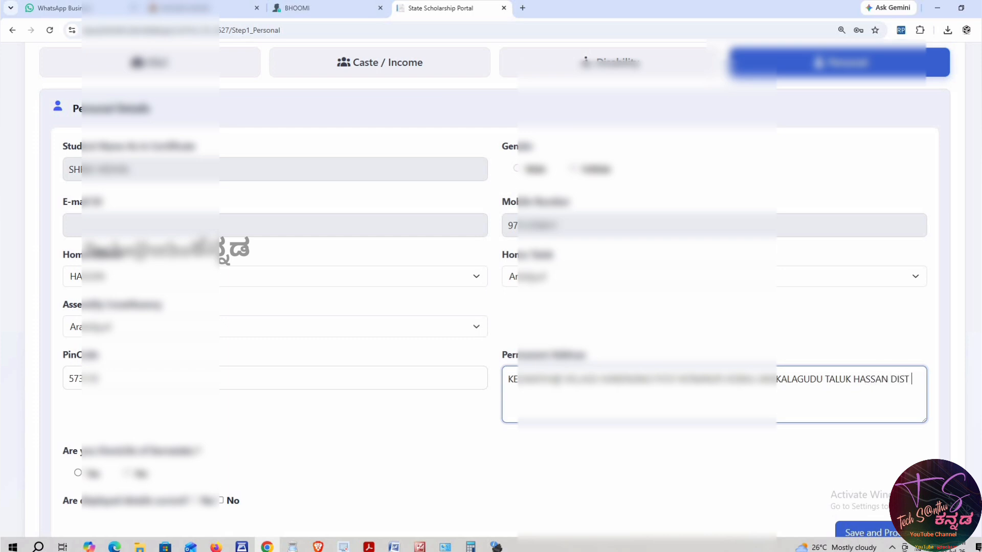
{"action": "key", "text": "Tab"}
{"action": "key", "text": "space"}
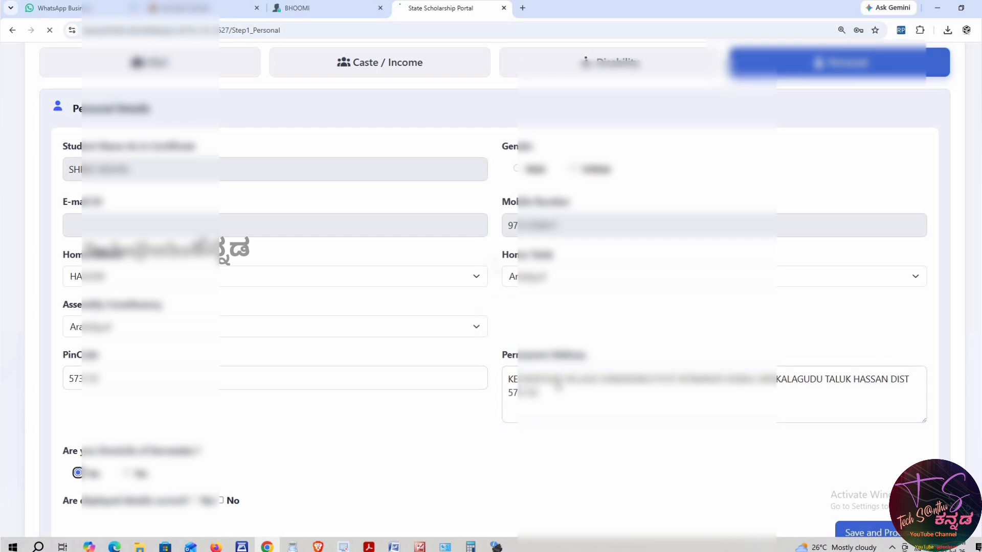
{"action": "scroll", "coordinate": [256, 452], "scroll_direction": "down", "scroll_amount": 5}
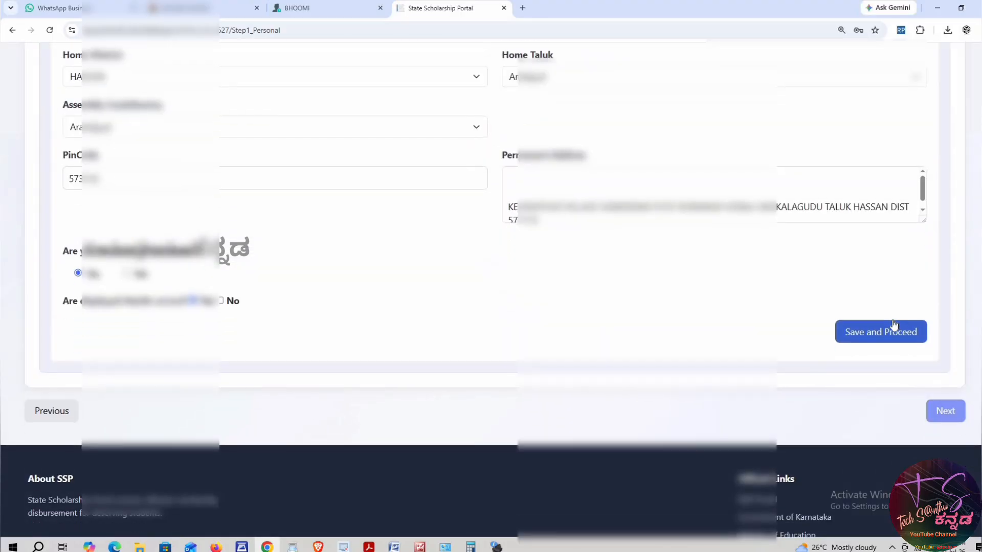
Replace the E-mail field with the student's e-mail address.
{"action": "left_click", "coordinate": [892, 330]}
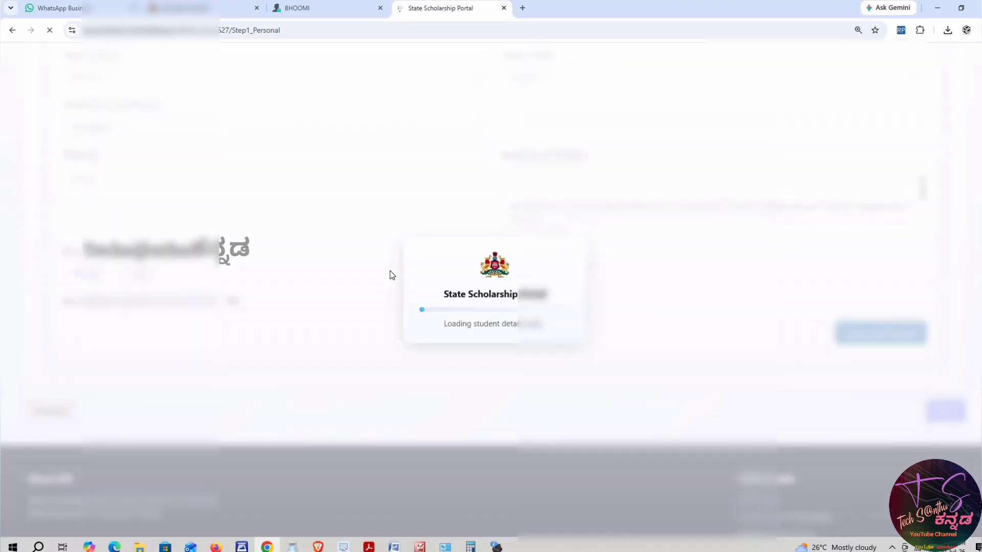
{"action": "scroll", "coordinate": [226, 155], "scroll_direction": "up", "scroll_amount": 2}
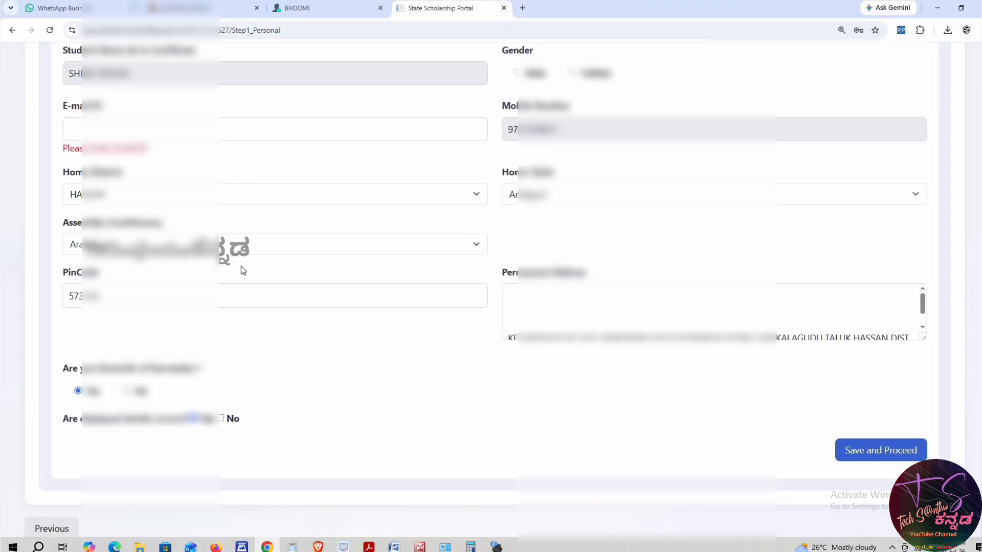
{"action": "left_click", "coordinate": [136, 129]}
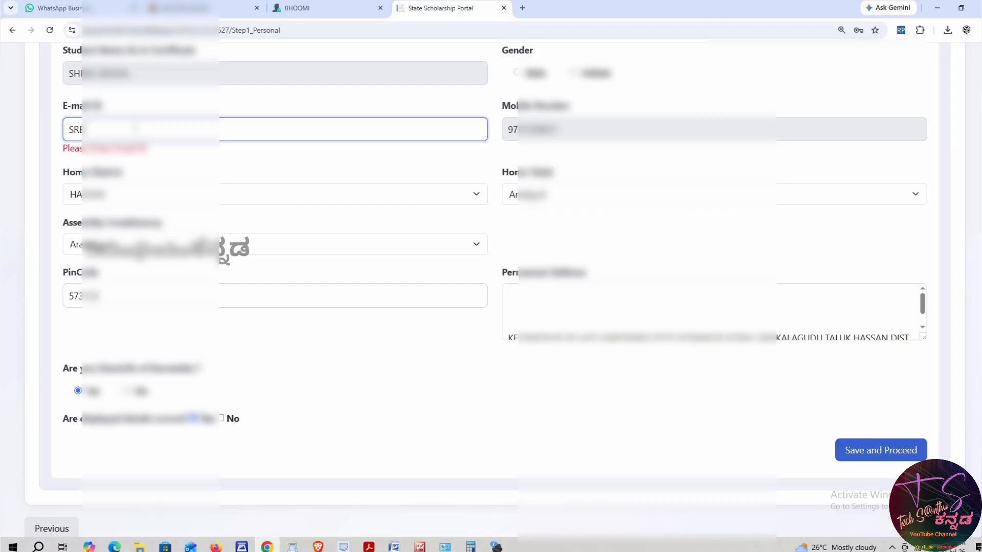
{"action": "key", "text": "BackSpace"}
{"action": "key", "text": "BackSpace"}
{"action": "key", "text": "BackSpace"}
{"action": "key", "text": "BackSpace"}
{"action": "key", "text": "BackSpace"}
{"action": "key", "text": "BackSpace"}
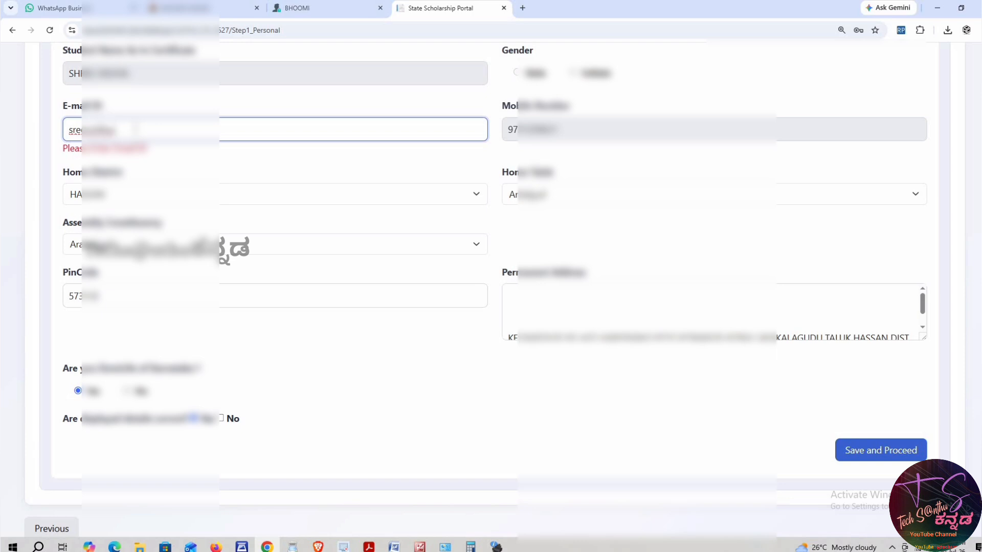
Save the personal details, acknowledge Data Saved, and continue to Present Year Study Details.
{"action": "left_click", "coordinate": [901, 453]}
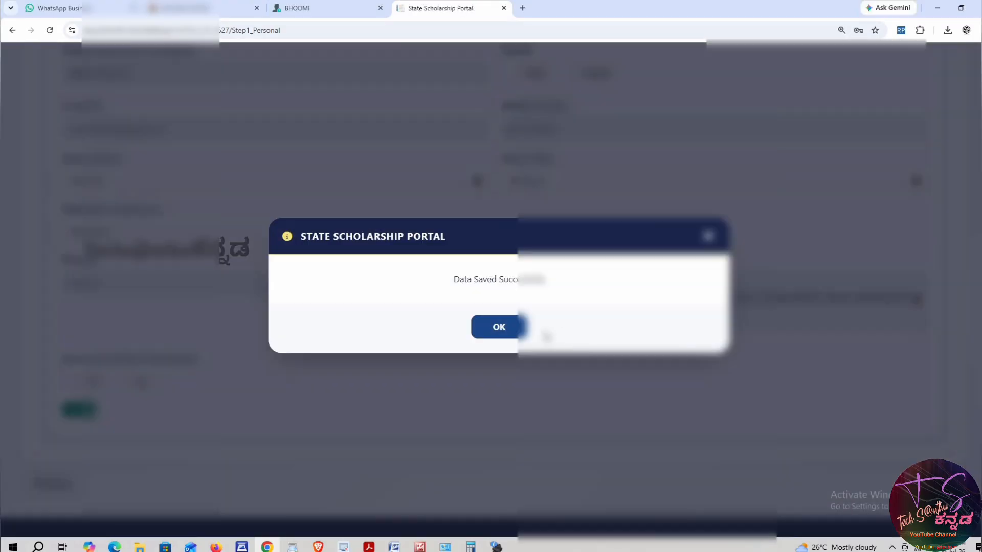
{"action": "left_click", "coordinate": [517, 329]}
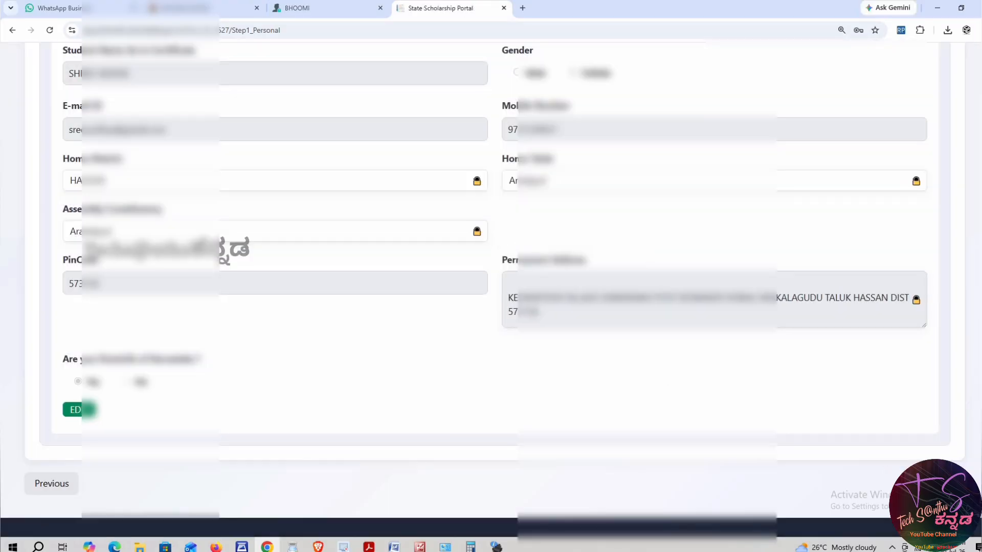
{"action": "left_click", "coordinate": [946, 484]}
{"action": "scroll", "coordinate": [161, 214], "scroll_direction": "down", "scroll_amount": 4}
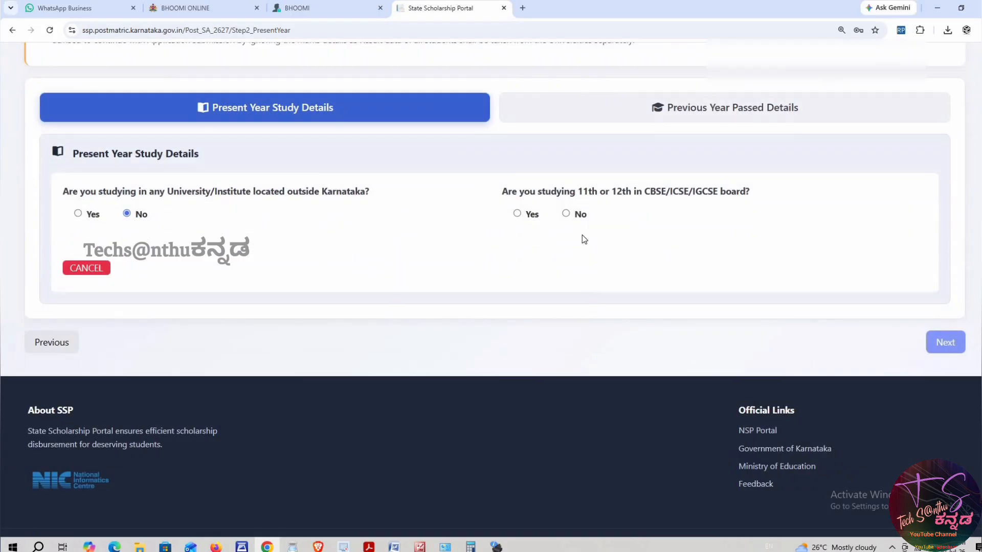
Answer No to CBSE/ICSE/IGCSE and Yes to 1st/2nd year PU, then fetch the SATS ID data.
{"action": "left_click", "coordinate": [580, 215]}
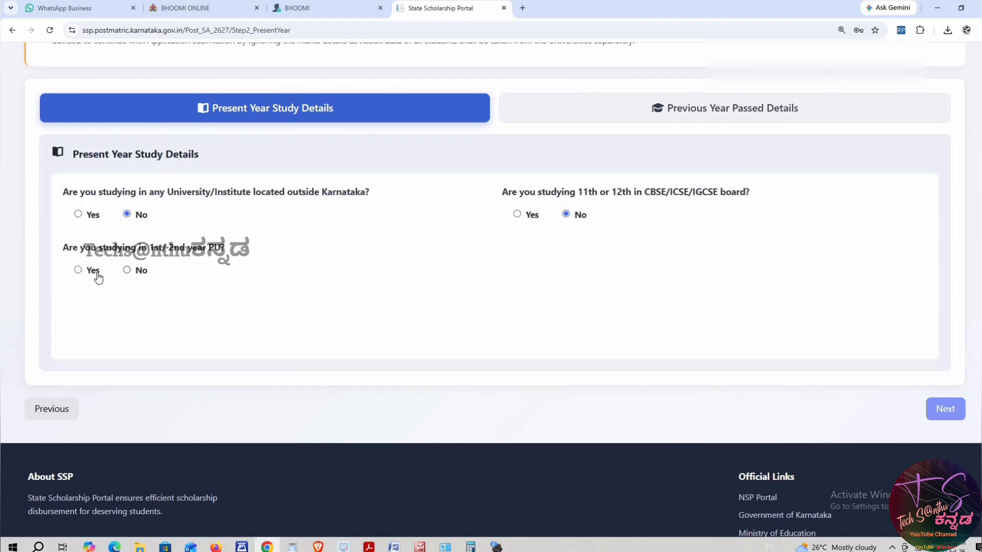
{"action": "left_click", "coordinate": [94, 272]}
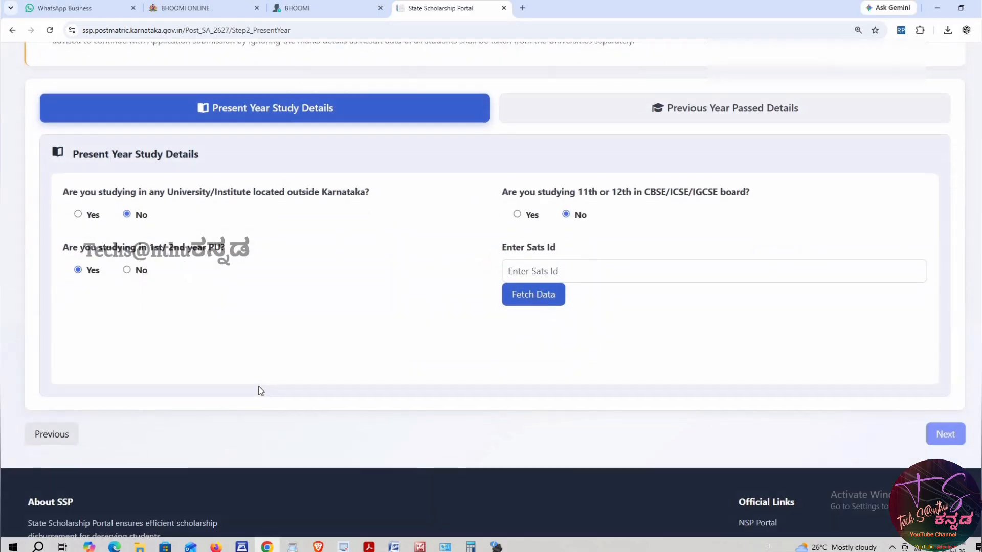
{"action": "left_click", "coordinate": [546, 271]}
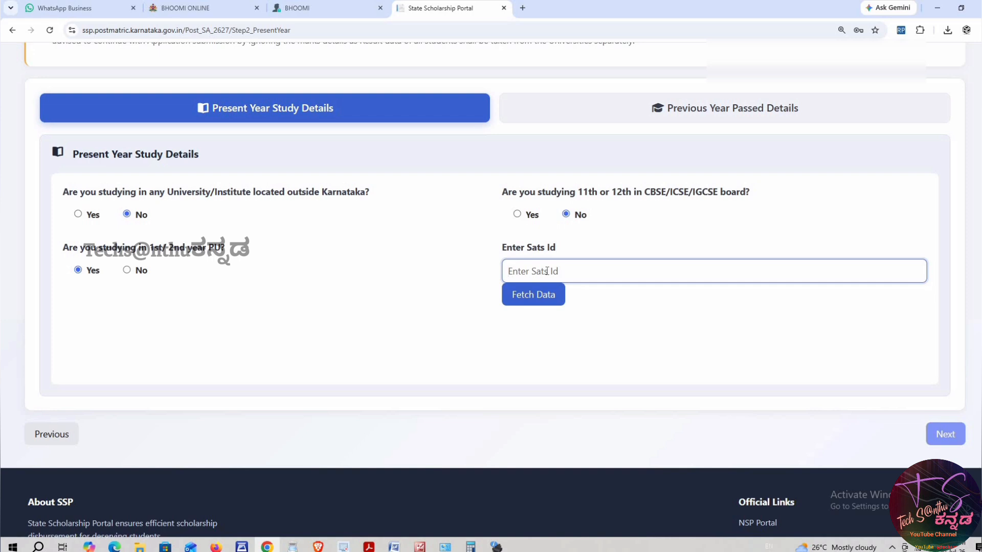
{"action": "type", "text": "0404"}
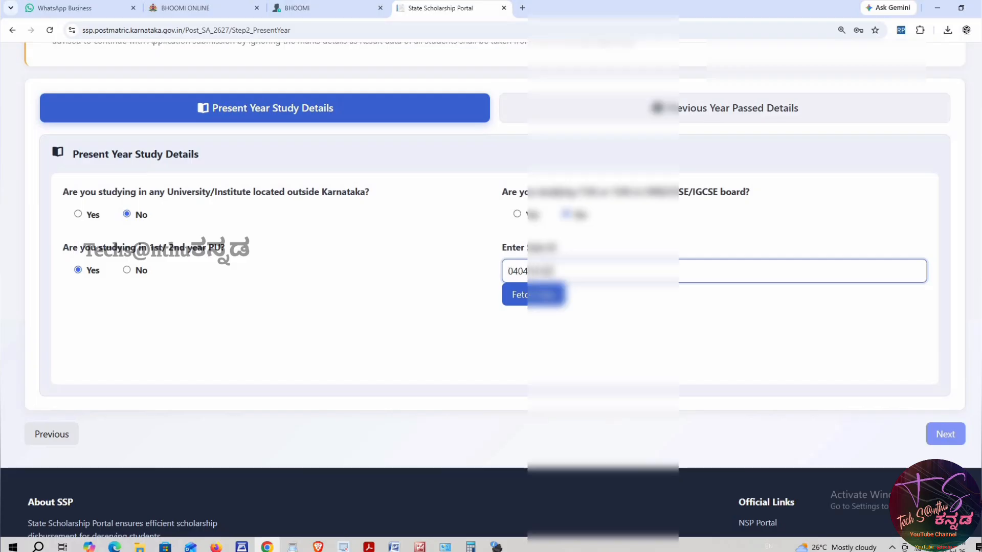
{"action": "left_click", "coordinate": [542, 295]}
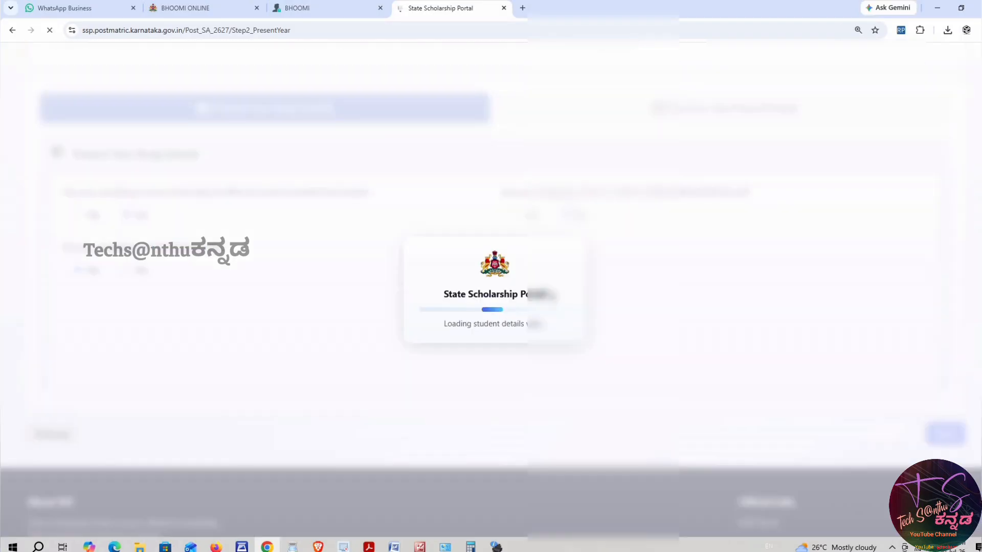
{"action": "scroll", "coordinate": [422, 259], "scroll_direction": "down", "scroll_amount": 3}
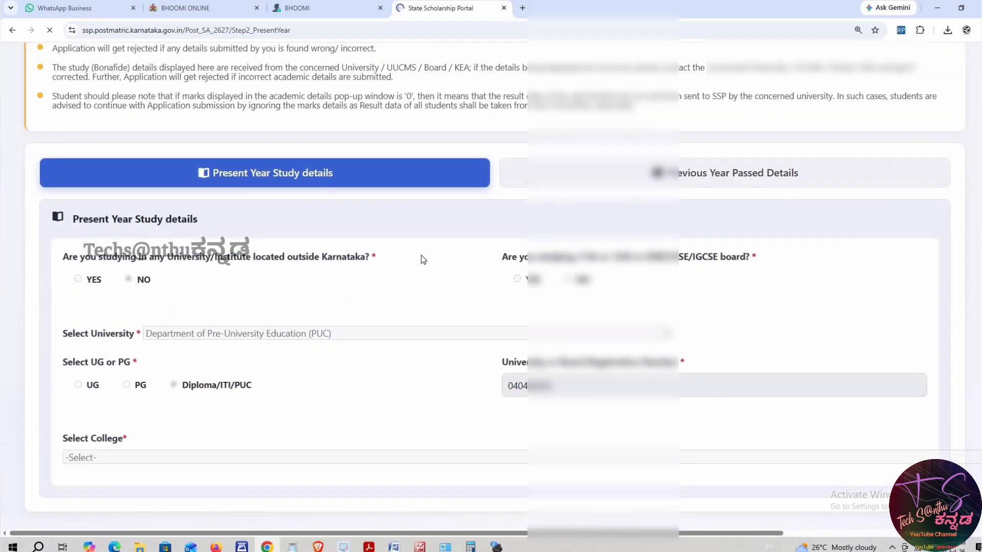
Set the course start date to 1 June and admission mode to courses not requiring counselling.
{"action": "scroll", "coordinate": [365, 329], "scroll_direction": "down", "scroll_amount": 4}
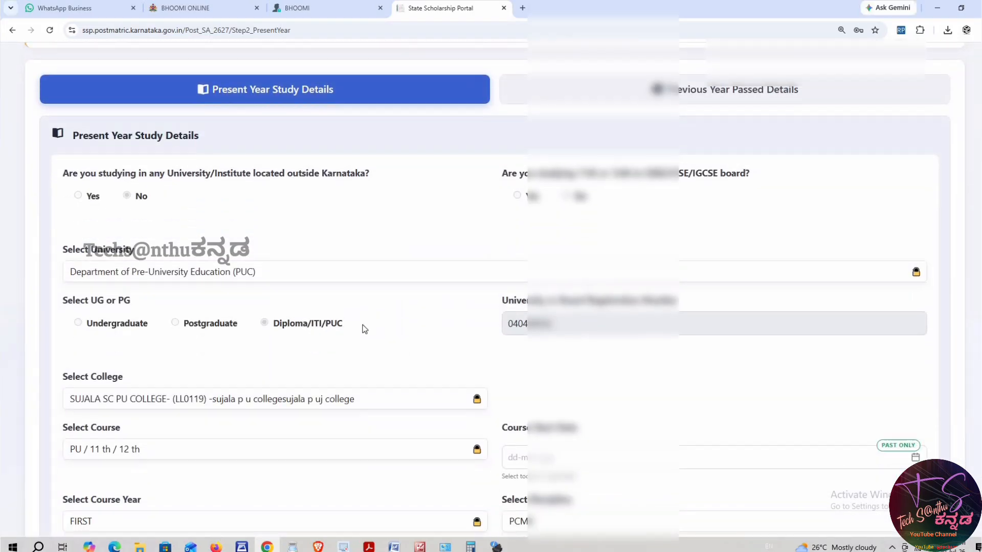
{"action": "left_click", "coordinate": [563, 269]}
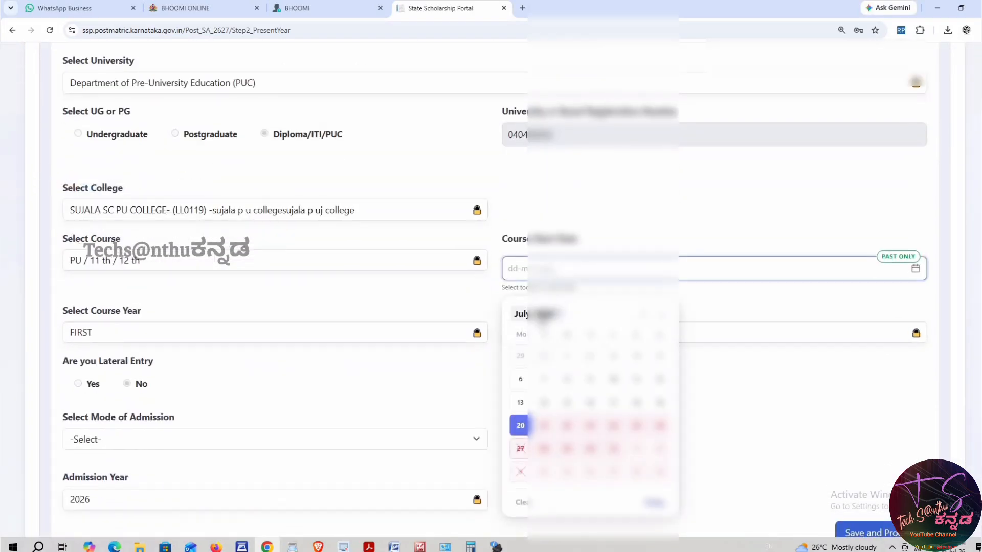
{"action": "left_click", "coordinate": [536, 316]}
{"action": "scroll", "coordinate": [580, 281], "scroll_direction": "down", "scroll_amount": 3}
{"action": "left_click", "coordinate": [572, 234]}
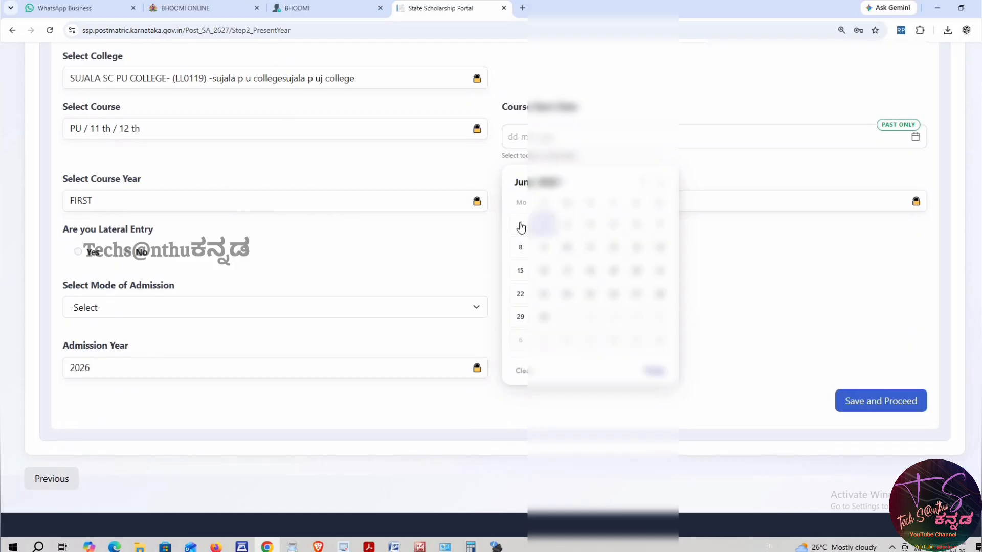
{"action": "left_click", "coordinate": [521, 224]}
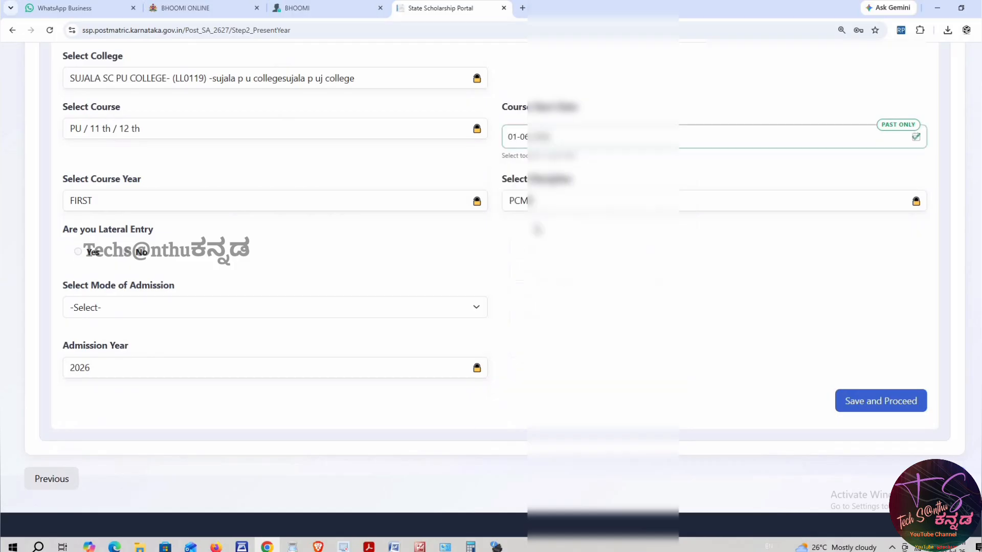
{"action": "left_click", "coordinate": [182, 308]}
{"action": "left_click", "coordinate": [136, 353]}
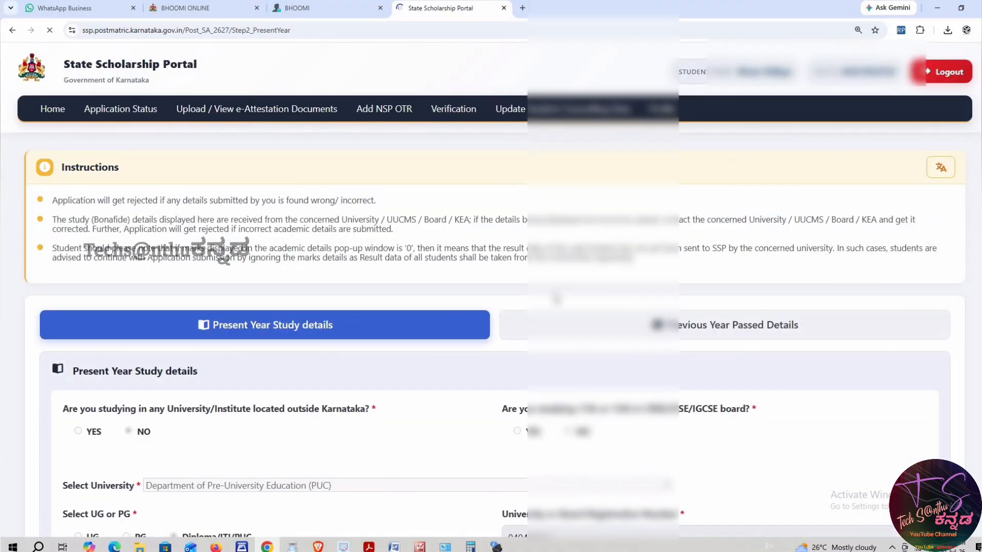
Dismiss the save notice, re-pick 1 June as the start date, and save again.
{"action": "scroll", "coordinate": [556, 299], "scroll_direction": "down", "scroll_amount": 10}
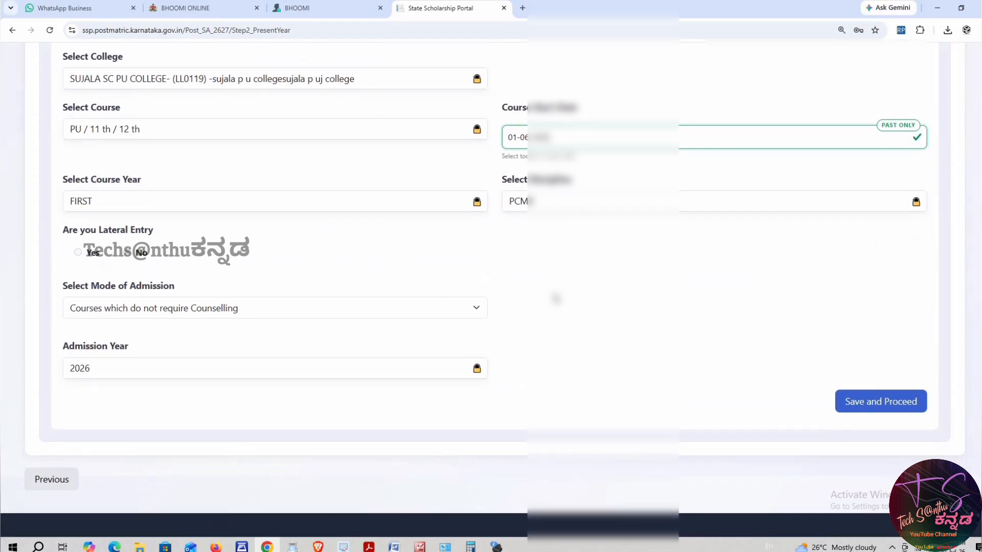
{"action": "left_click", "coordinate": [868, 398]}
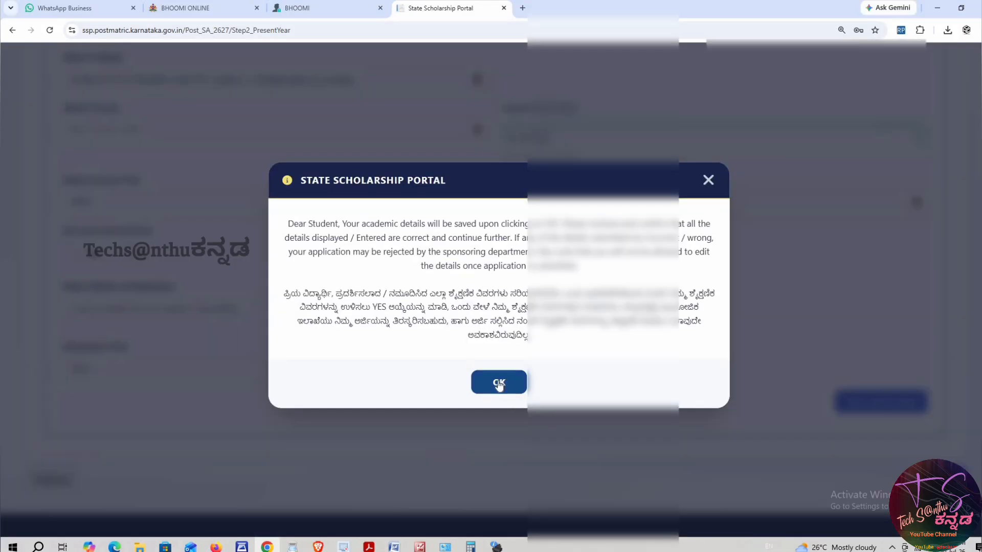
{"action": "left_click", "coordinate": [500, 382]}
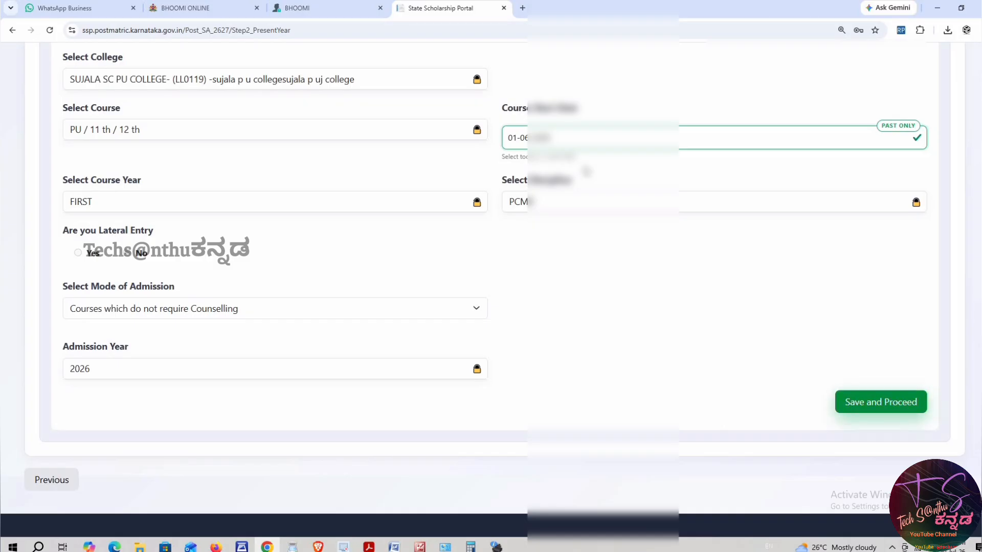
{"action": "left_click", "coordinate": [562, 144]}
{"action": "left_click", "coordinate": [520, 224]}
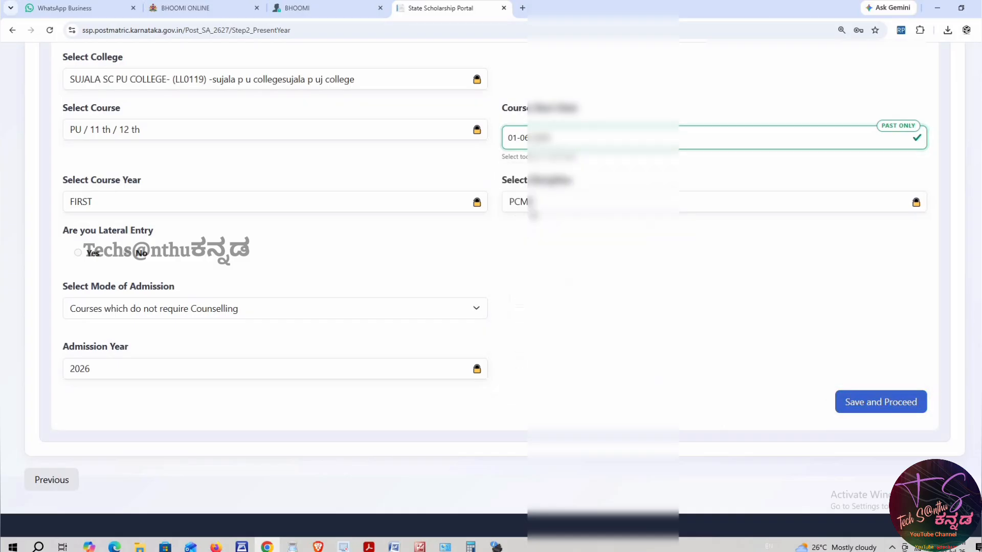
{"action": "left_click", "coordinate": [891, 400]}
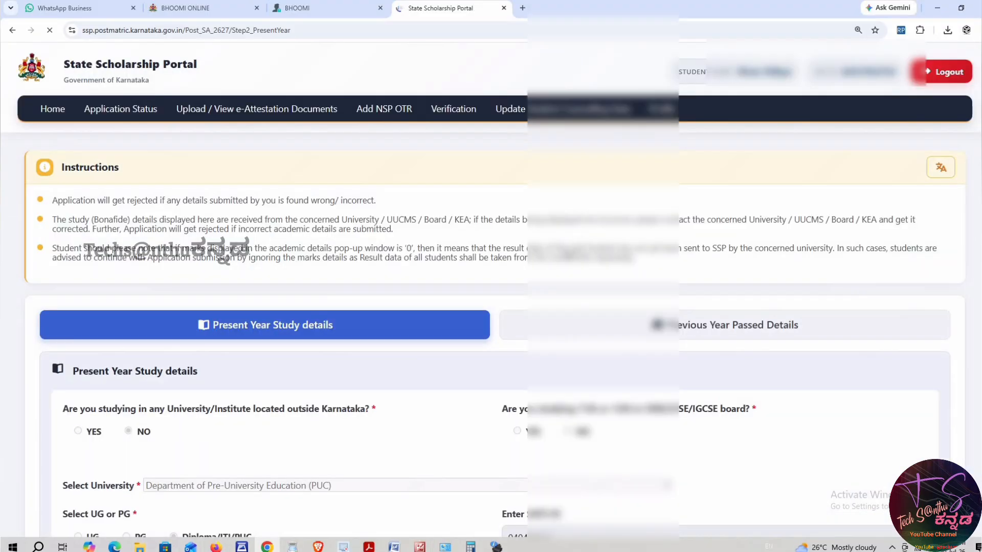
Change the course start date to 2 June and save the present year study details.
{"action": "scroll", "coordinate": [570, 253], "scroll_direction": "down", "scroll_amount": 3}
{"action": "scroll", "coordinate": [499, 391], "scroll_direction": "down", "scroll_amount": 8}
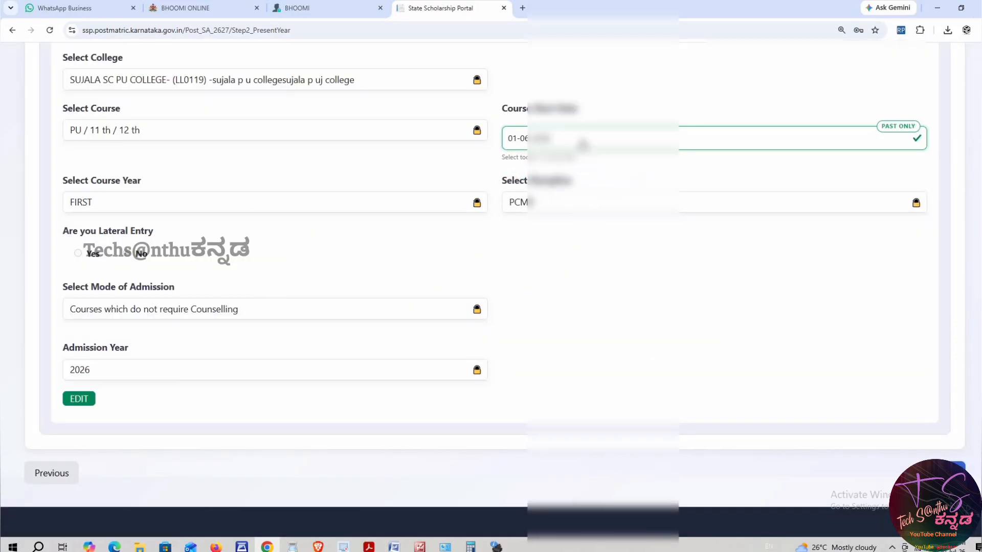
{"action": "left_click", "coordinate": [589, 144]}
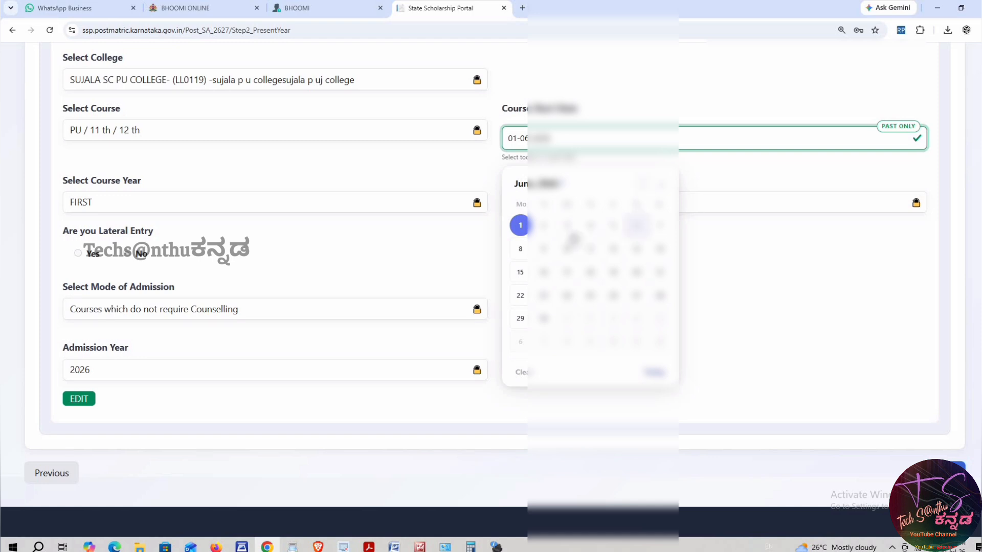
{"action": "left_click", "coordinate": [544, 225]}
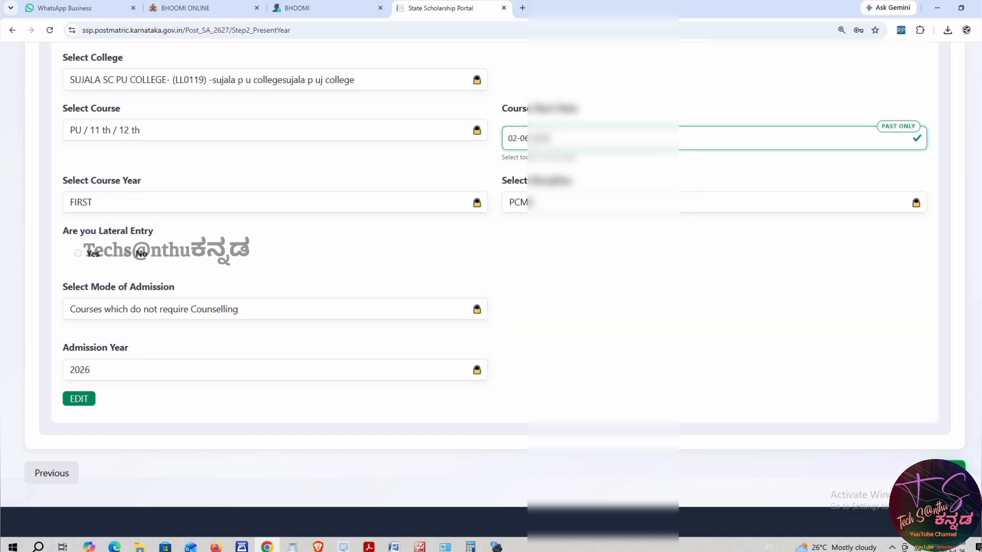
{"action": "left_click", "coordinate": [944, 474]}
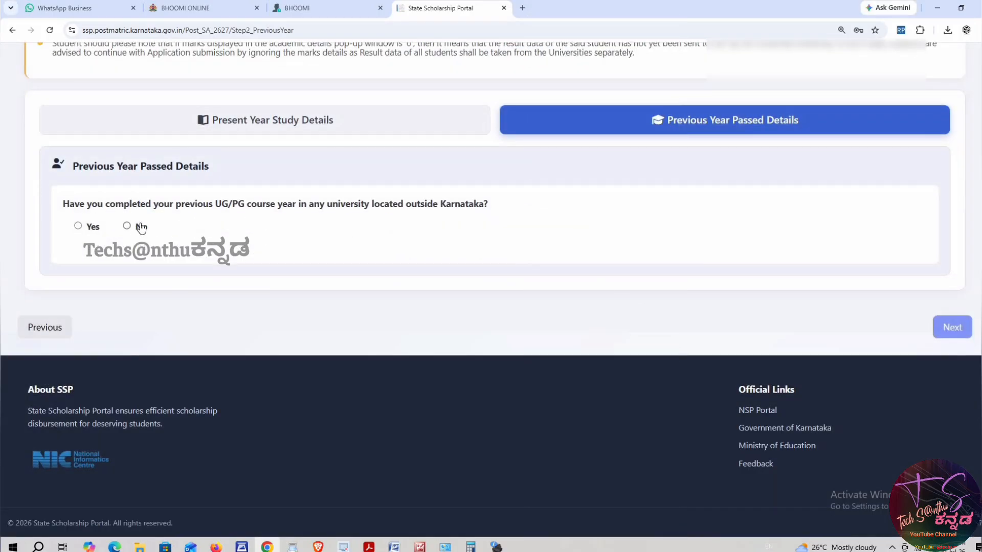
Answer No to previous year outside Karnataka, choose SSLC, and fetch results by registration number.
{"action": "left_click", "coordinate": [141, 228]}
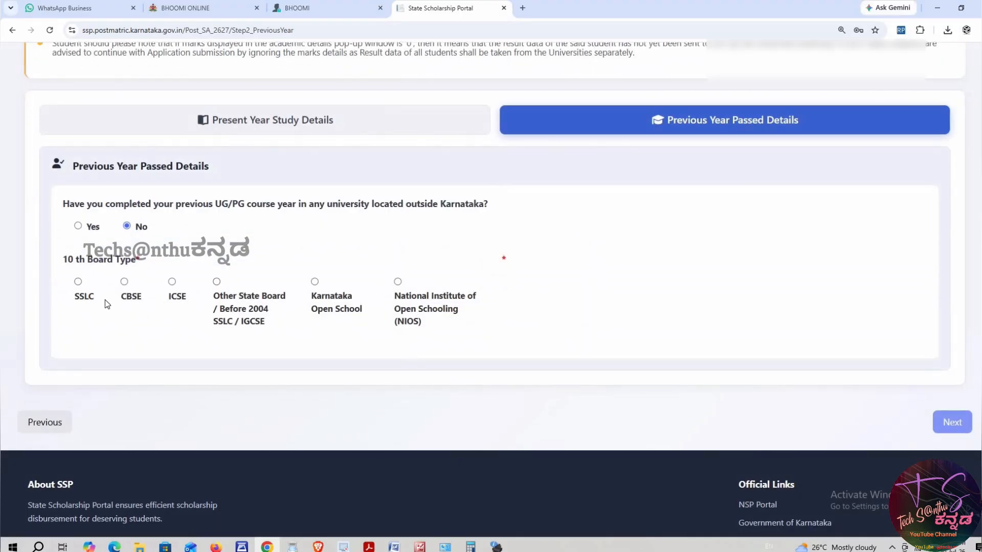
{"action": "left_click", "coordinate": [79, 282]}
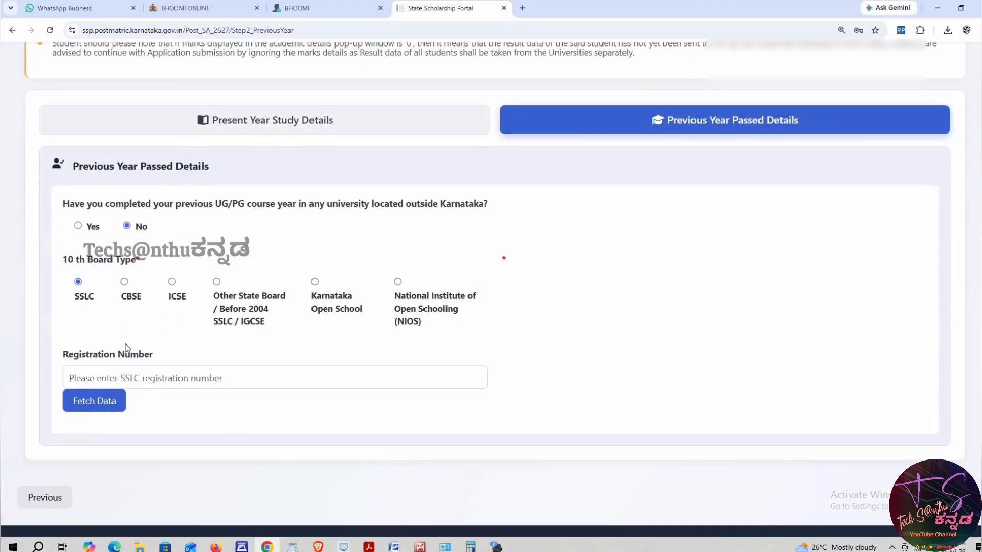
{"action": "left_click", "coordinate": [180, 377]}
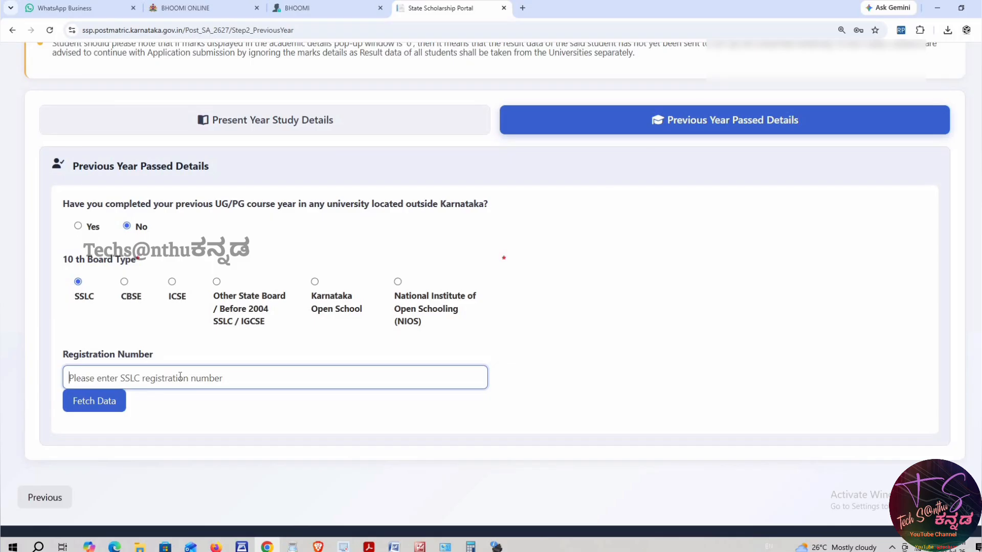
{"action": "type", "text": "20212"}
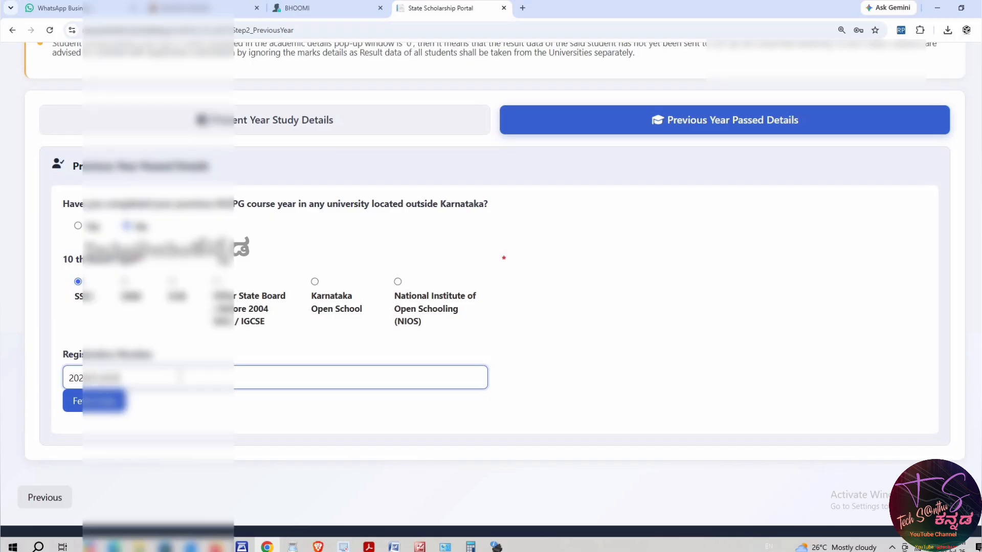
{"action": "left_click", "coordinate": [102, 401]}
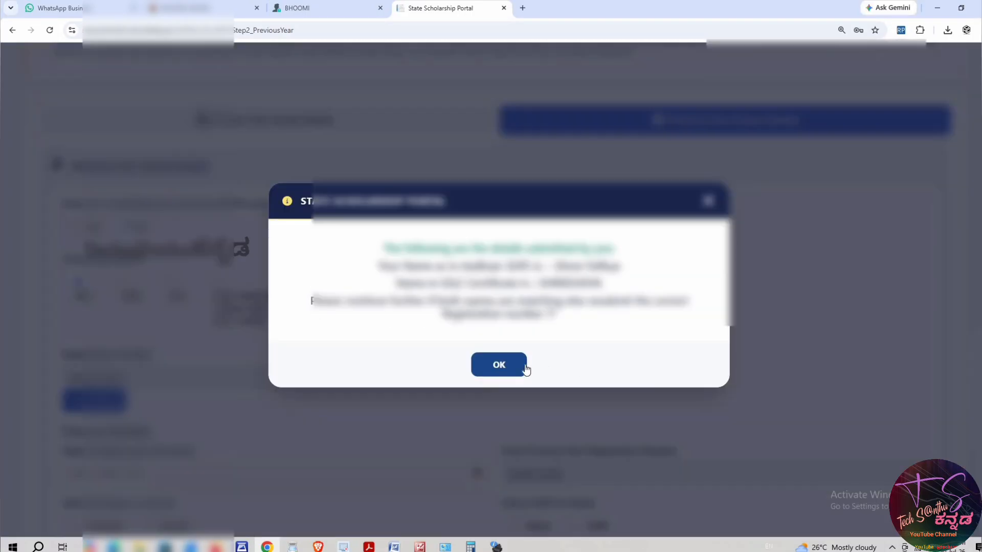
{"action": "left_click", "coordinate": [498, 365]}
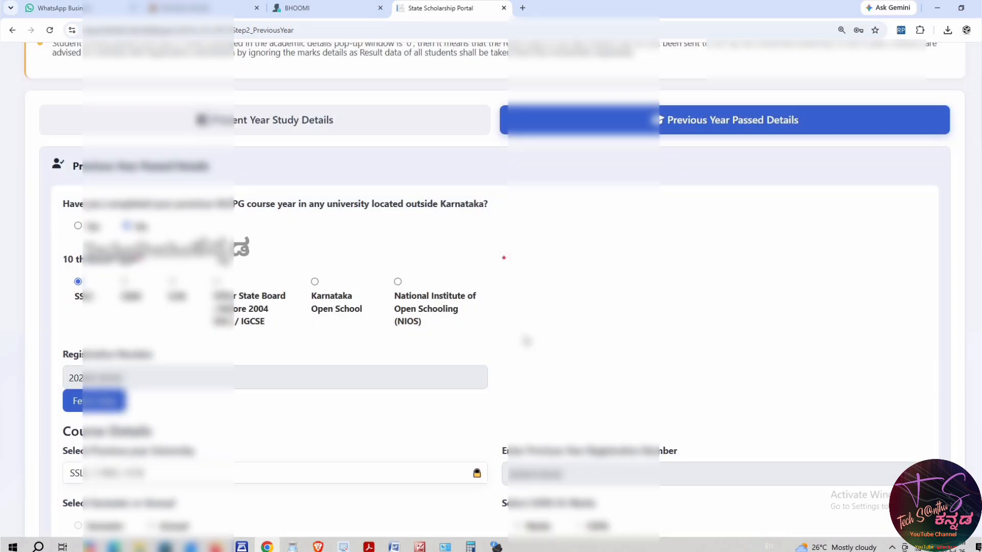
Save the fetched SSLC details (552 of 625) and continue to the Hosteller step.
{"action": "scroll", "coordinate": [527, 342], "scroll_direction": "down", "scroll_amount": 4}
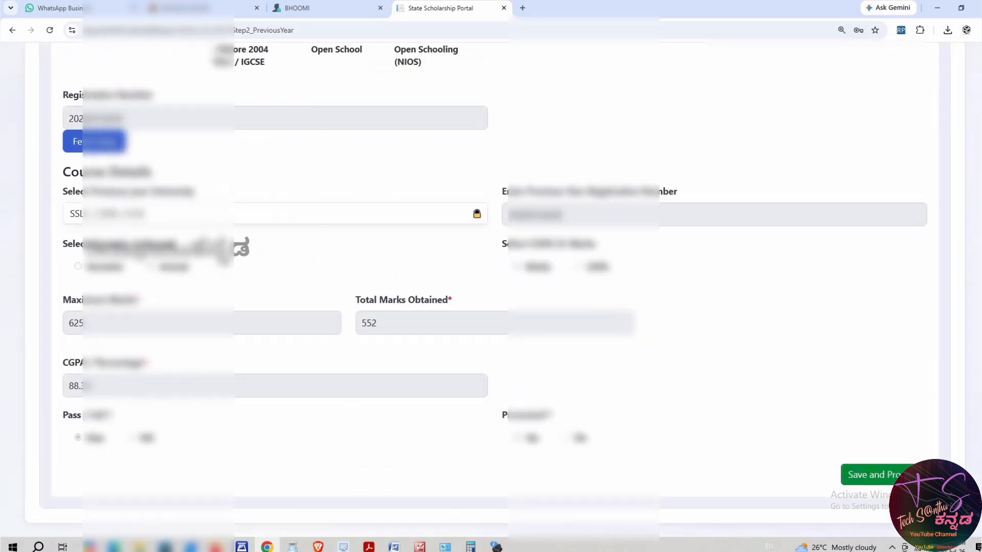
{"action": "left_click", "coordinate": [900, 476]}
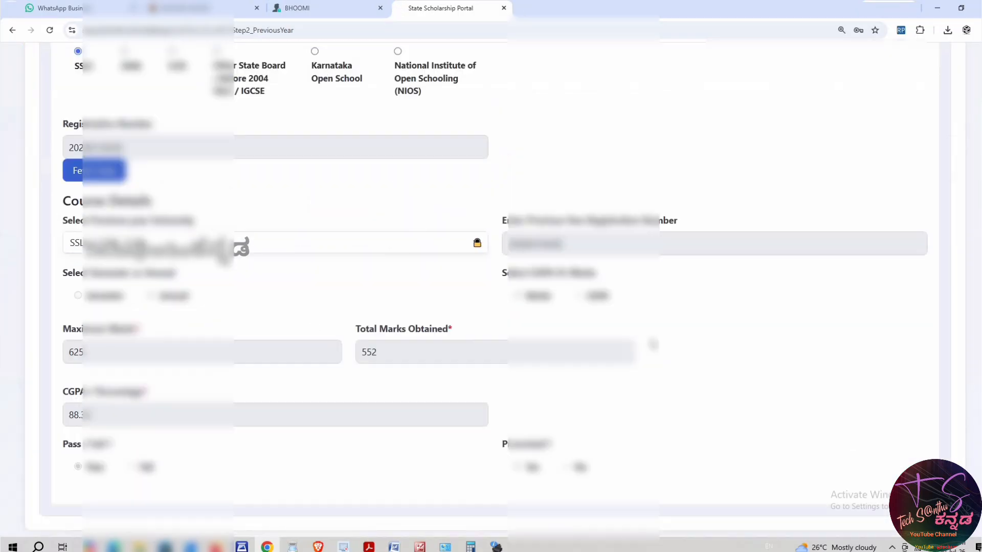
{"action": "left_click", "coordinate": [500, 332]}
{"action": "scroll", "coordinate": [716, 362], "scroll_direction": "down", "scroll_amount": 2}
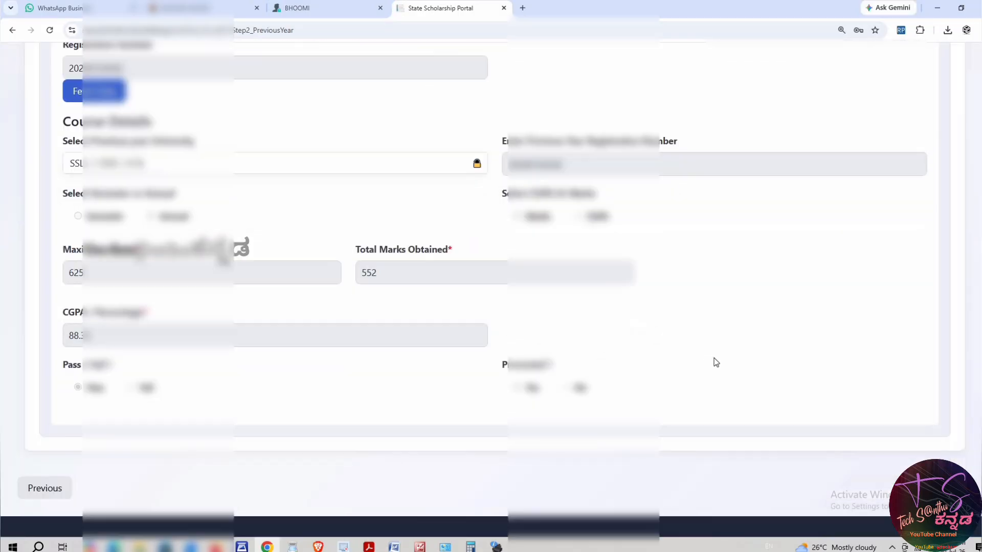
{"action": "scroll", "coordinate": [716, 363], "scroll_direction": "down", "scroll_amount": 3}
{"action": "left_click", "coordinate": [951, 335]}
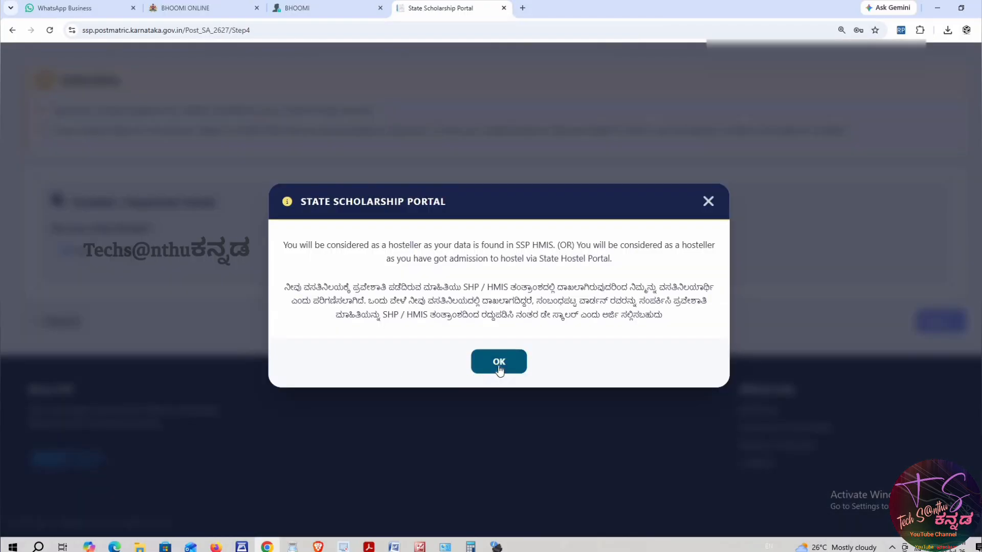
Acknowledge the hosteller notice, answer Yes that details are correct, and save them.
{"action": "left_click", "coordinate": [499, 368]}
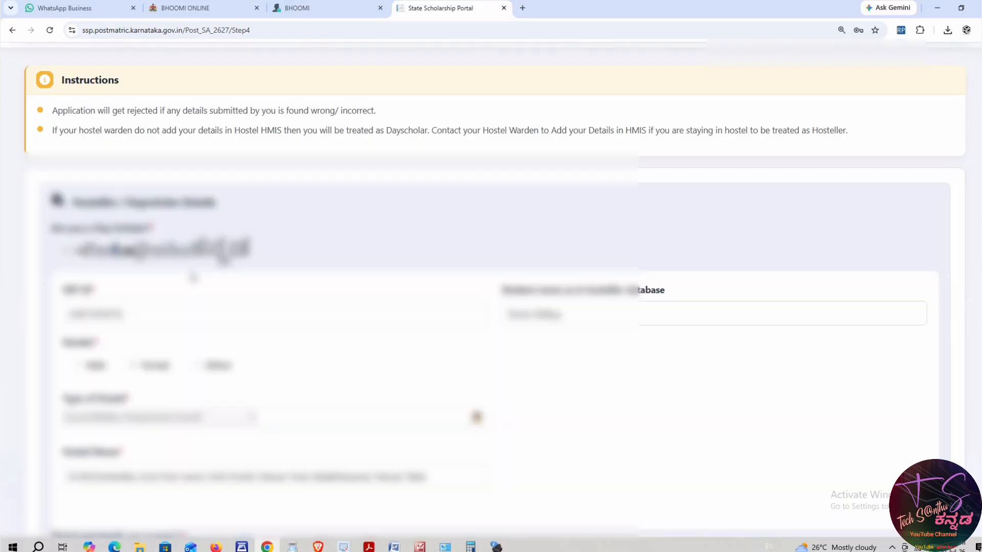
{"action": "scroll", "coordinate": [388, 306], "scroll_direction": "down", "scroll_amount": 3}
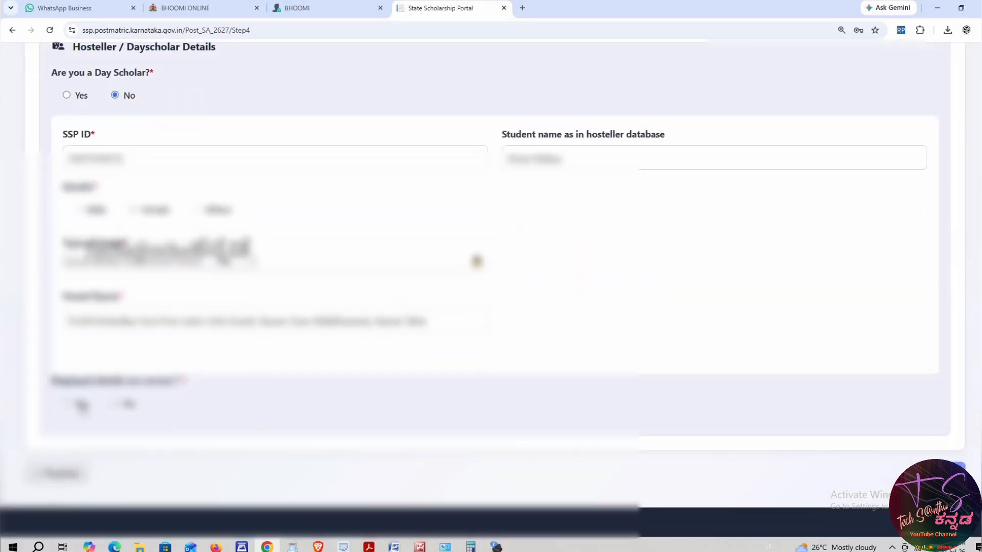
{"action": "left_click", "coordinate": [81, 404]}
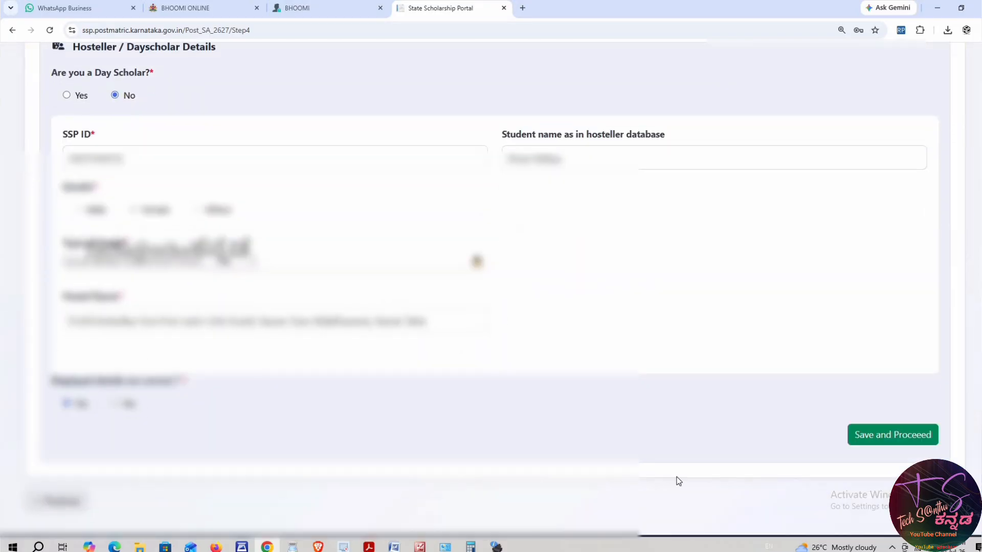
{"action": "left_click", "coordinate": [894, 435]}
{"action": "left_click", "coordinate": [491, 333]}
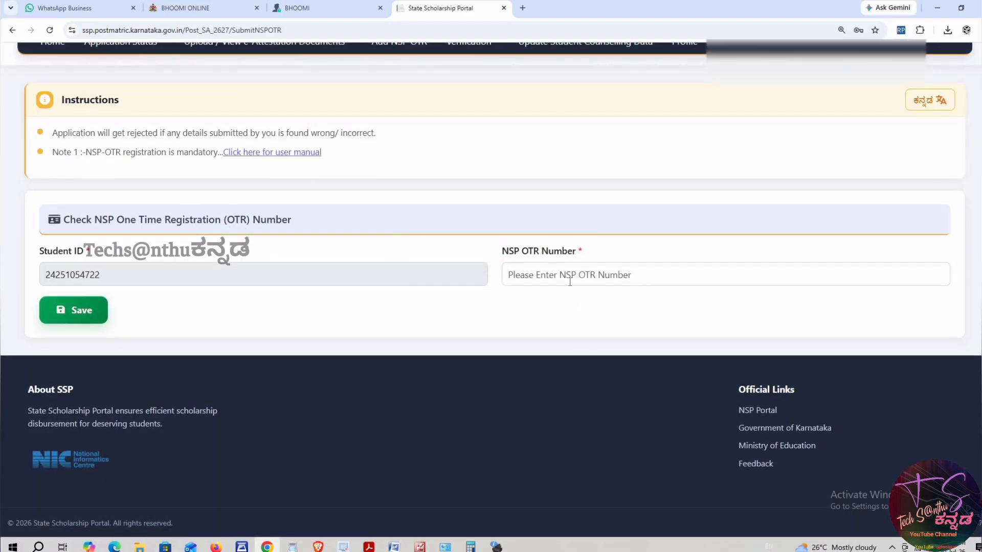
Select the NSP OTR Number field on the Check NSP OTR page.
{"action": "left_click", "coordinate": [570, 282]}
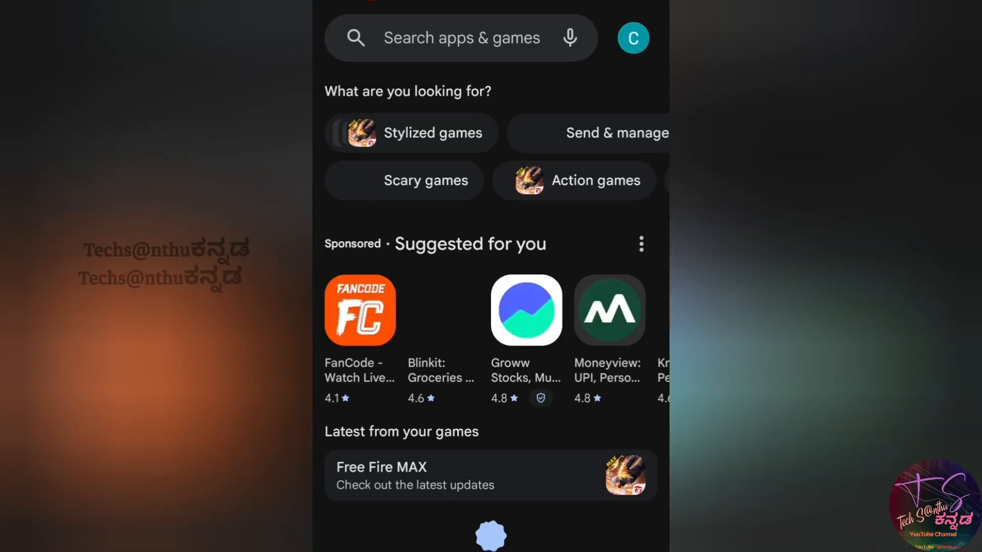
Search Play Store for 'nsp otr' and view the NSP OTR app page.
{"action": "left_click", "coordinate": [460, 37]}
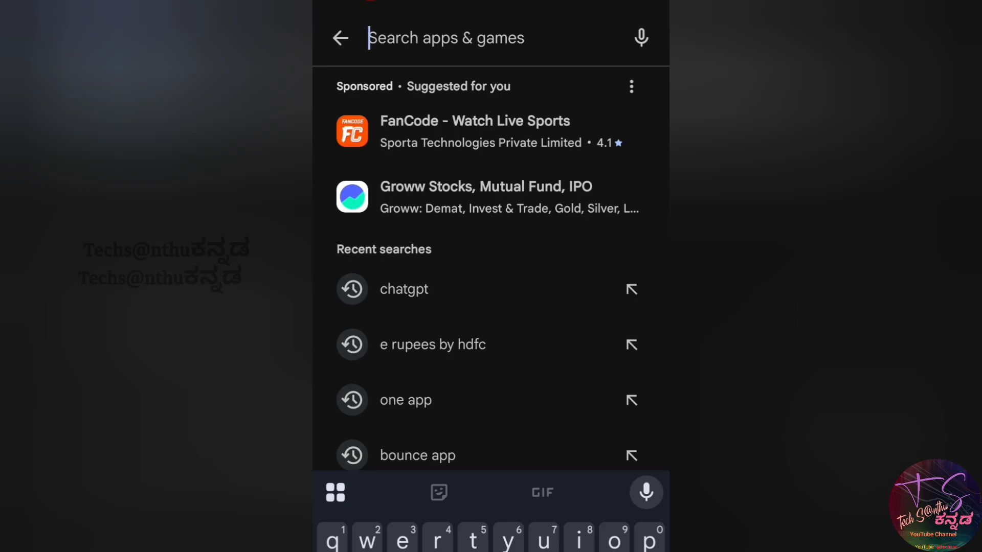
{"action": "type", "text": "nsp"}
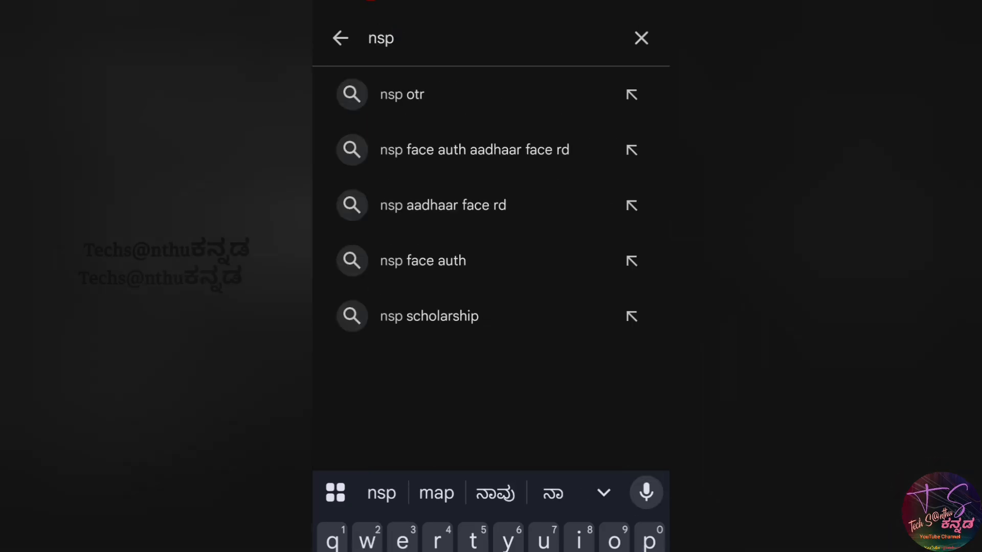
{"action": "left_click", "coordinate": [454, 96]}
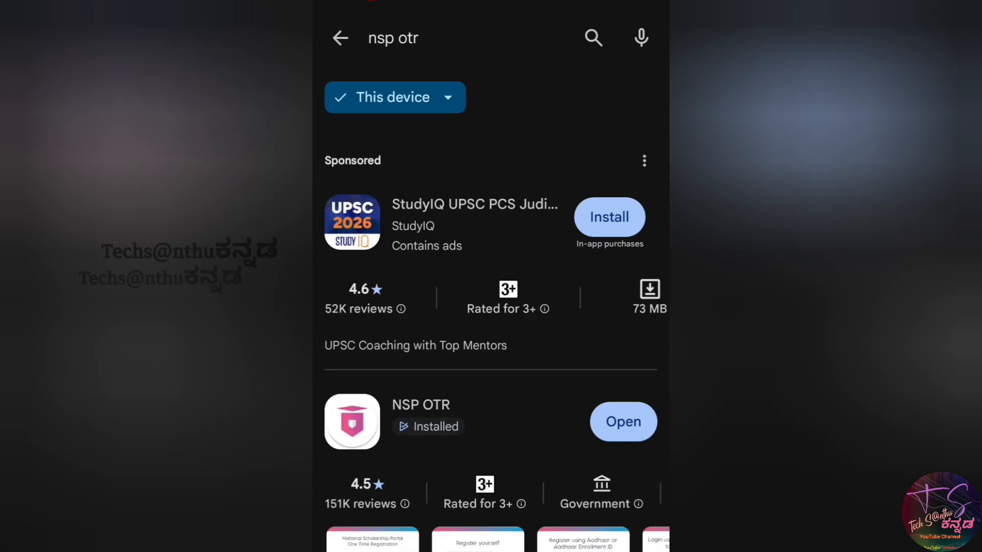
{"action": "left_click", "coordinate": [507, 417]}
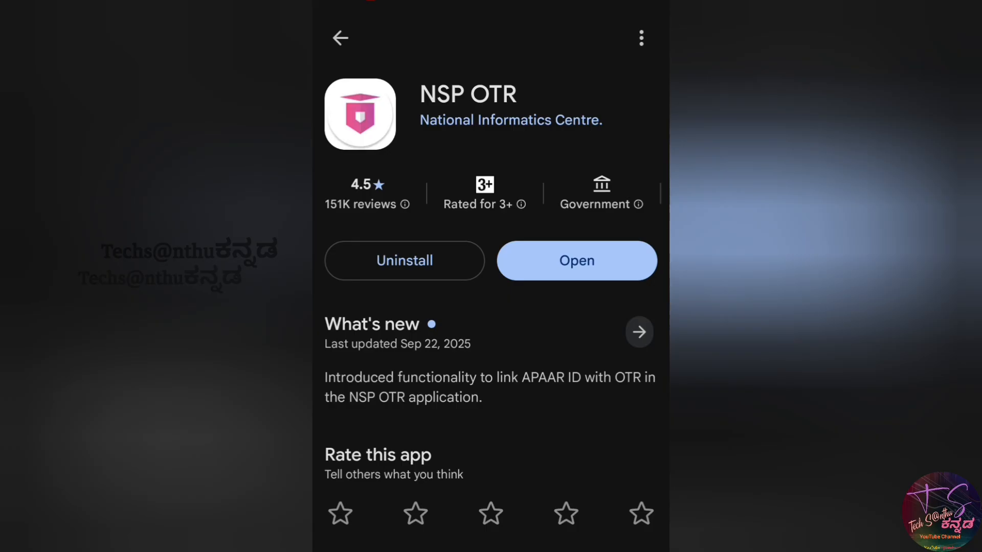
{"action": "scroll", "coordinate": [560, 539], "scroll_direction": "down", "scroll_amount": 1}
{"action": "scroll", "coordinate": [559, 539], "scroll_direction": "up", "scroll_amount": 1}
{"action": "key", "text": "Escape"}
Search Play Store for 'aadhaar face rd' and view the AadhaarFaceRD app page.
{"action": "left_click", "coordinate": [581, 48]}
{"action": "left_click", "coordinate": [640, 37]}
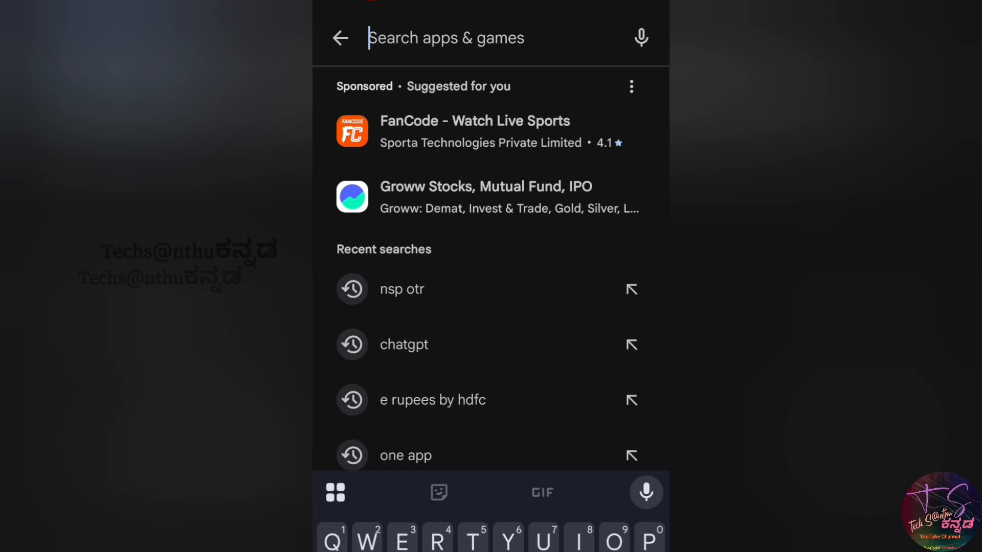
{"action": "type", "text": "Adhar"}
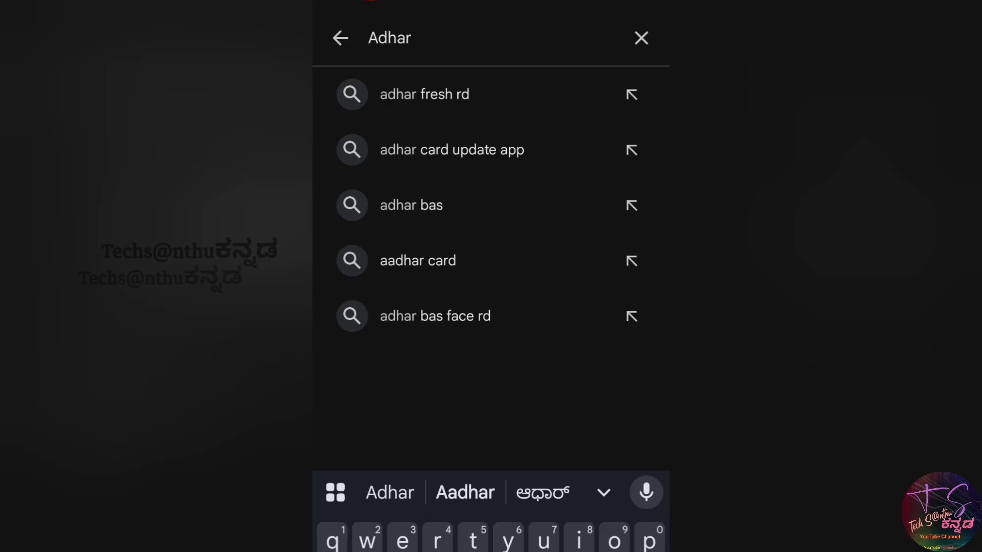
{"action": "type", "text": " fa"}
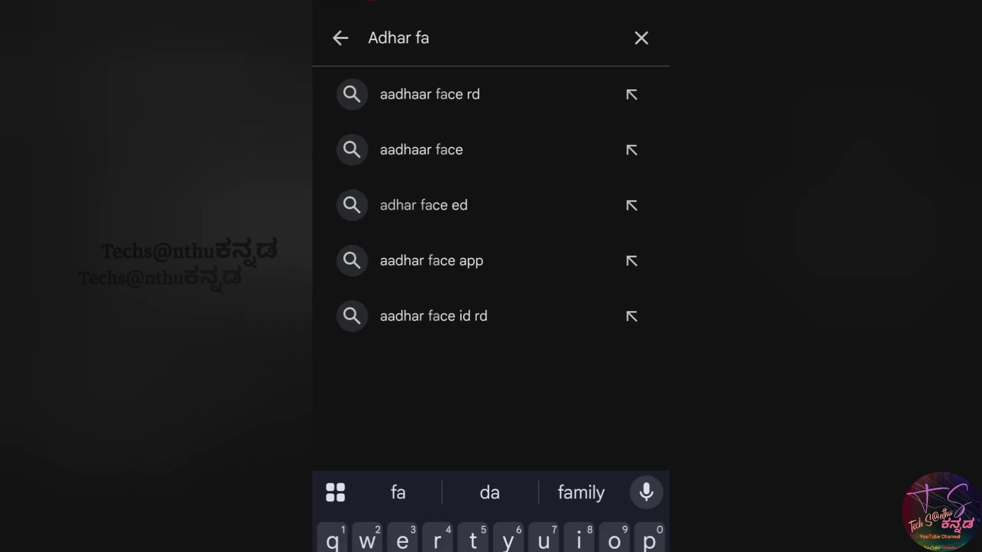
{"action": "left_click", "coordinate": [480, 95]}
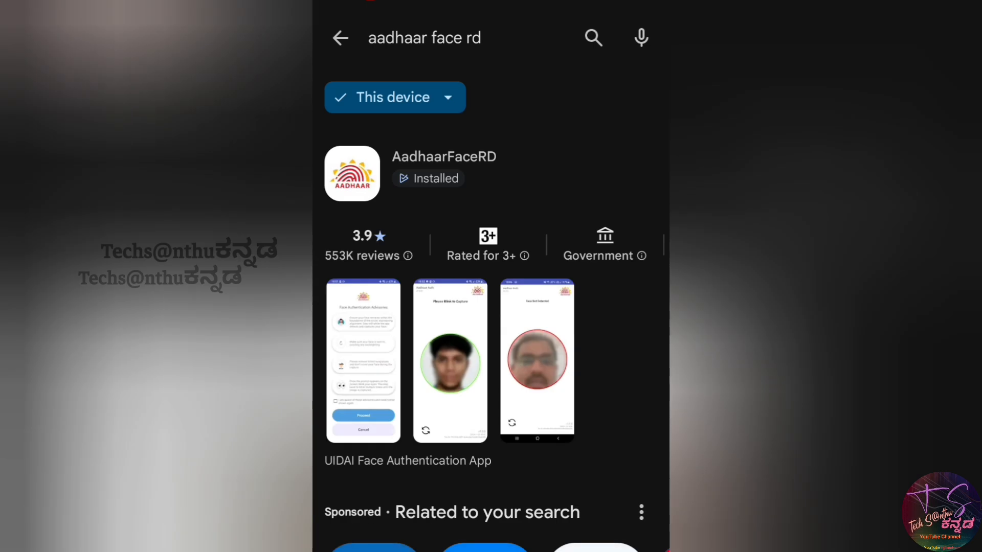
{"action": "left_click", "coordinate": [468, 156]}
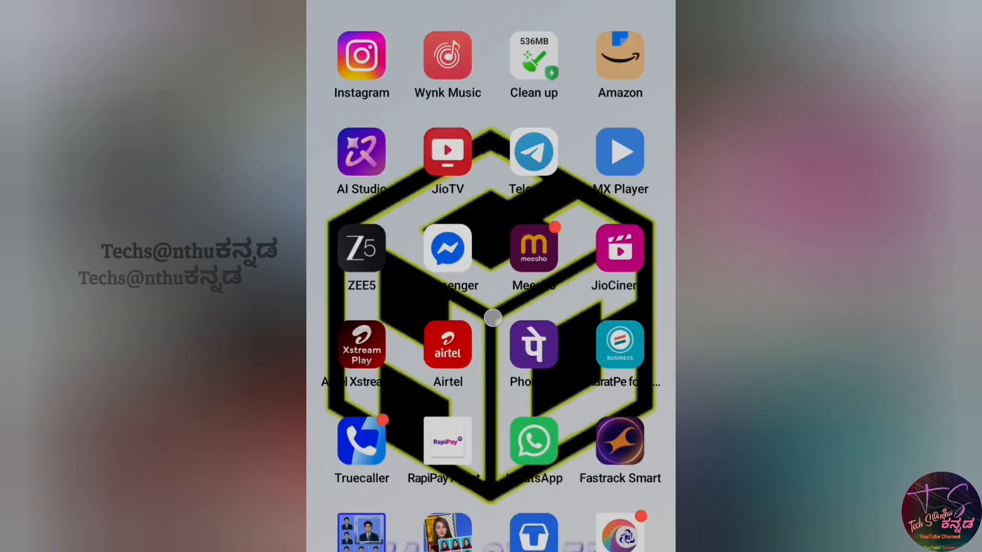
Launch NSP OTR, start Register, and tick both the guidelines and de-duplication consent checkboxes.
{"action": "scroll", "coordinate": [491, 276], "scroll_direction": "down", "scroll_amount": 10}
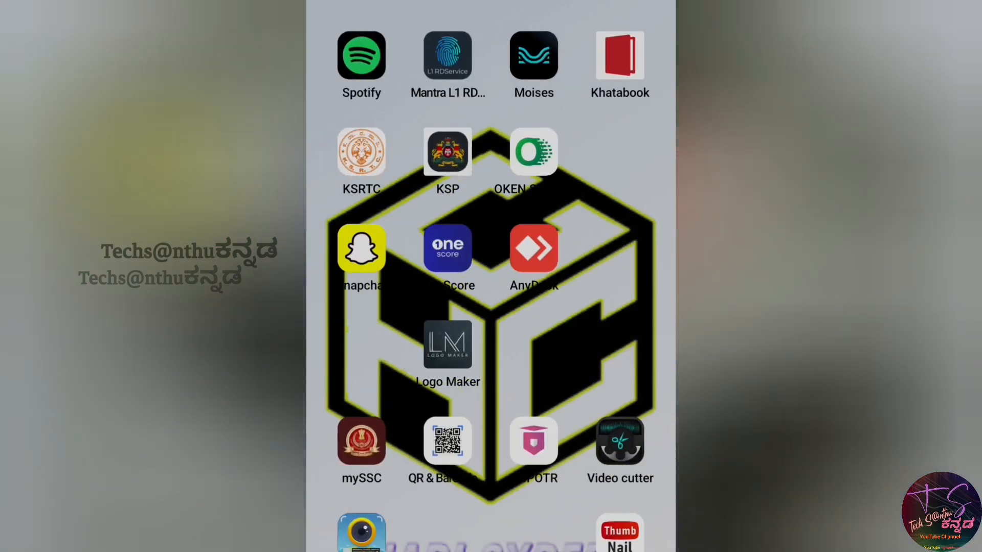
{"action": "left_click_drag", "start_coordinate": [544, 357], "coordinate": [609, 362]}
{"action": "left_click", "coordinate": [535, 441]}
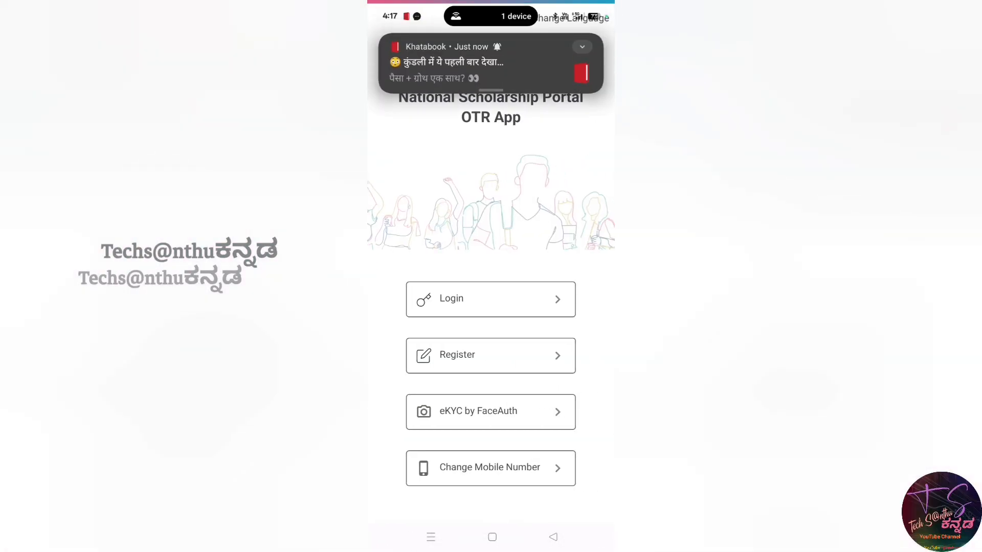
{"action": "left_click", "coordinate": [517, 359]}
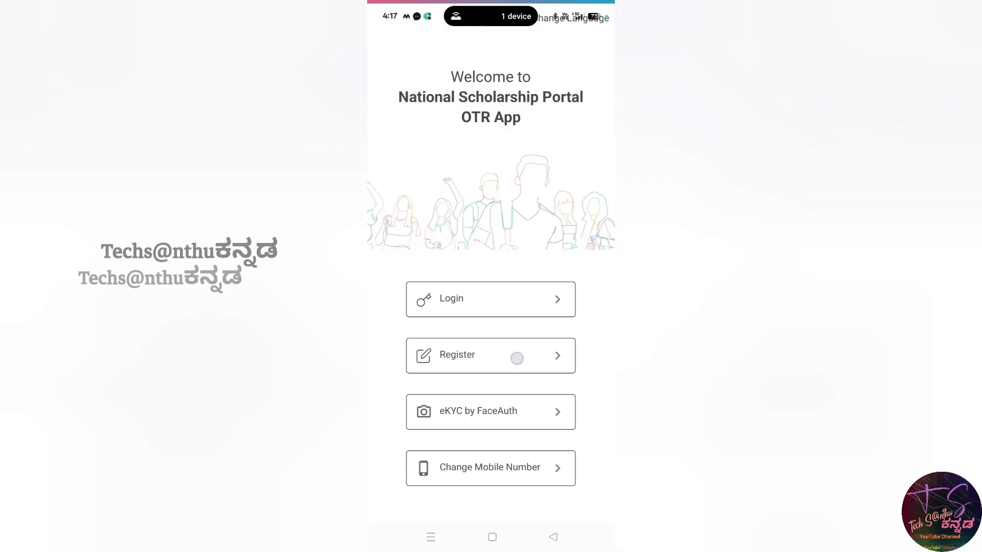
{"action": "left_click_drag", "start_coordinate": [551, 332], "coordinate": [551, 154]}
{"action": "left_click", "coordinate": [395, 405]}
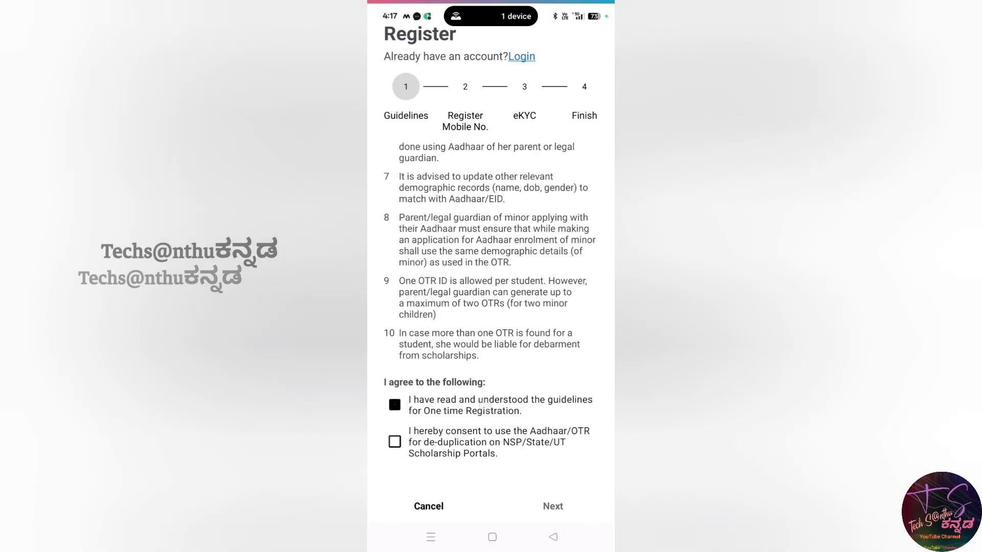
{"action": "left_click", "coordinate": [394, 442]}
Advance to Register Mobile Number and enter the student's mobile number.
{"action": "left_click", "coordinate": [553, 506]}
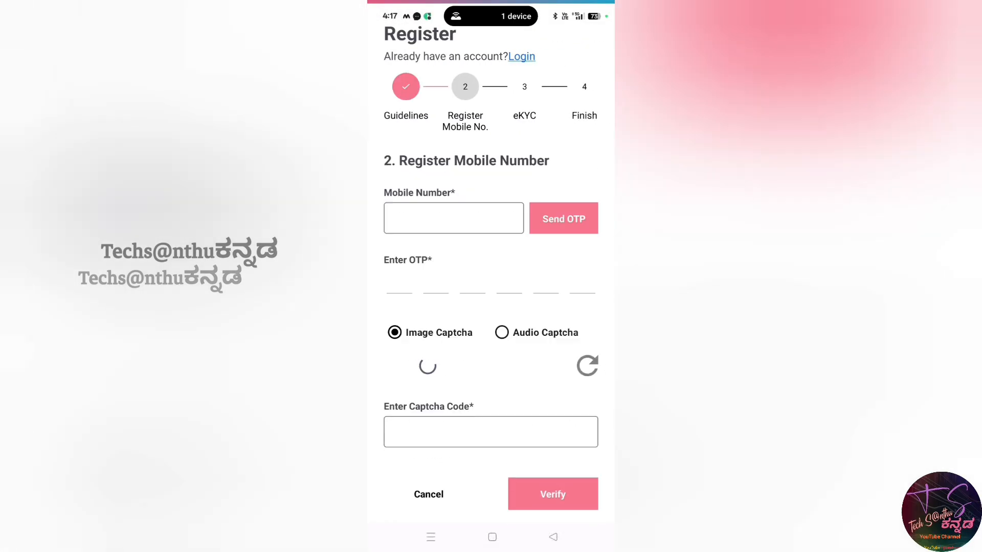
{"action": "left_click", "coordinate": [458, 219]}
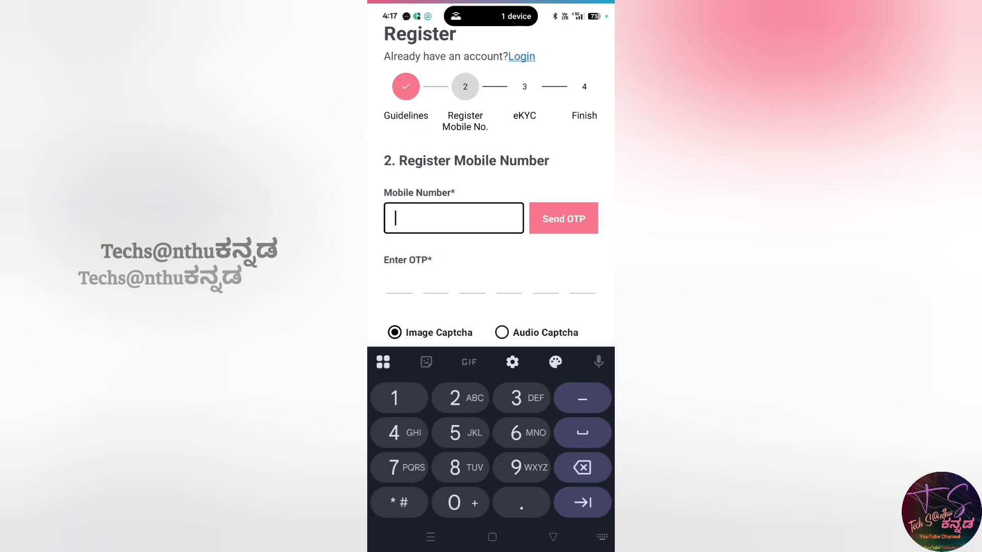
{"action": "type", "text": "88"}
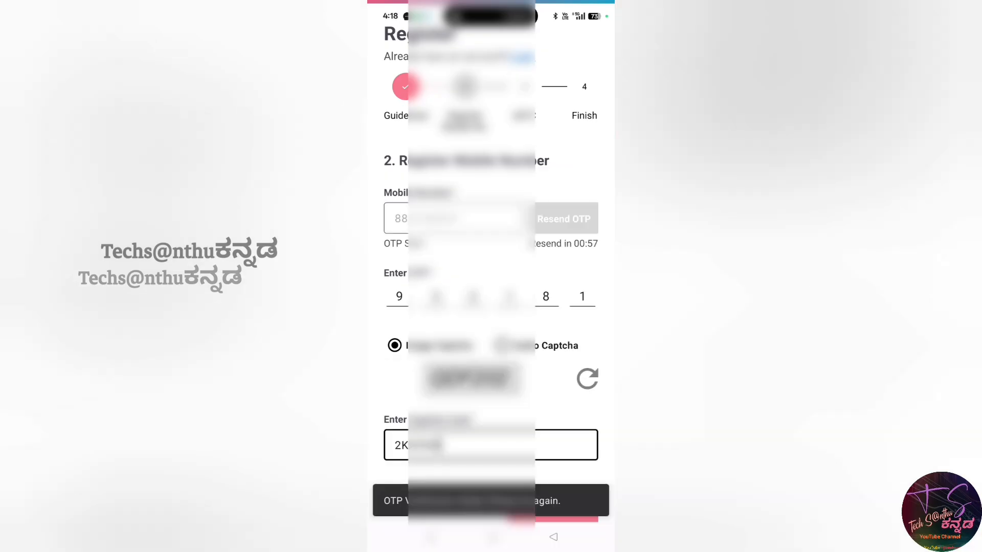
Enter the mixed letter-and-digit captcha and verify the mobile number to reach eKYC.
{"action": "left_click", "coordinate": [511, 445]}
{"action": "left_click", "coordinate": [596, 466]}
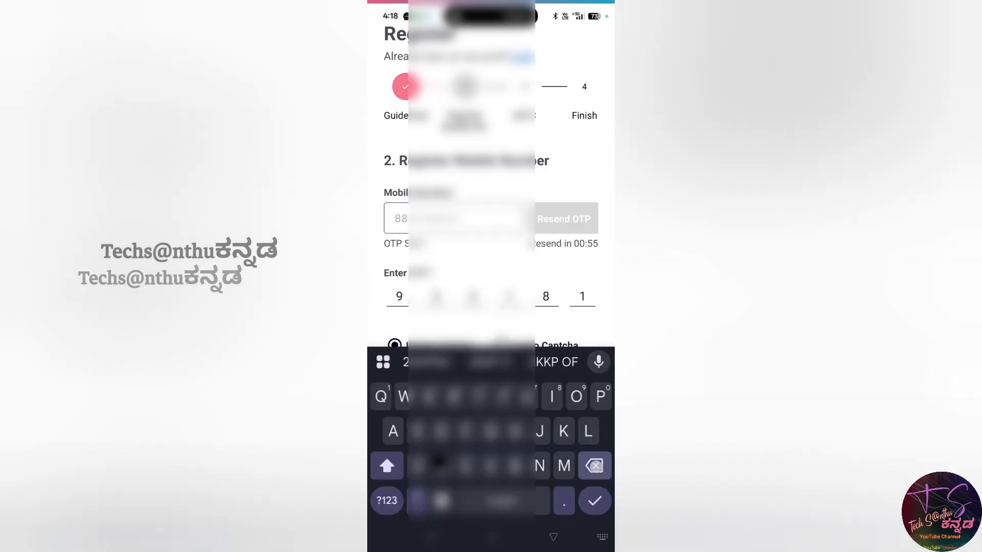
{"action": "left_click", "coordinate": [553, 537]}
{"action": "left_click", "coordinate": [503, 450]}
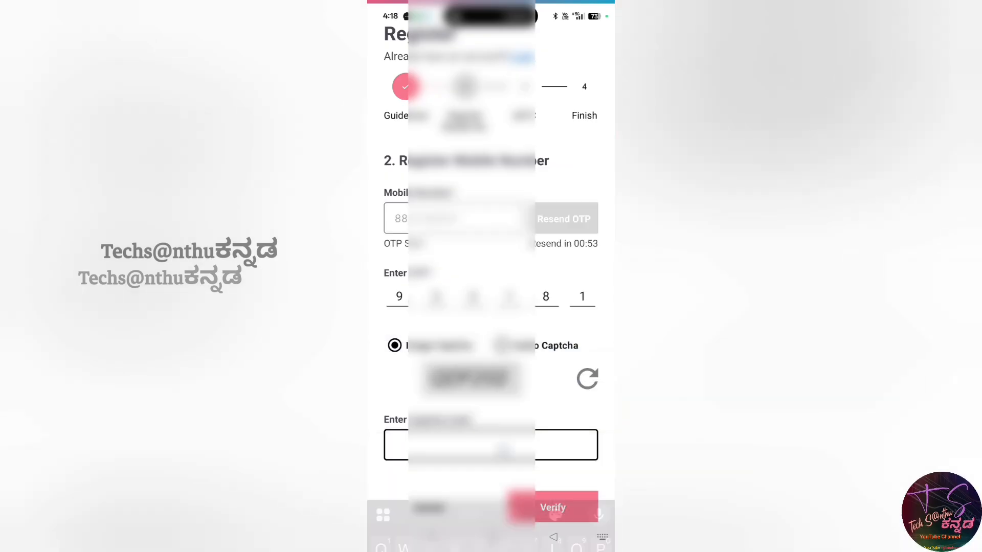
{"action": "type", "text": "QD"}
{"action": "left_click", "coordinate": [553, 537]}
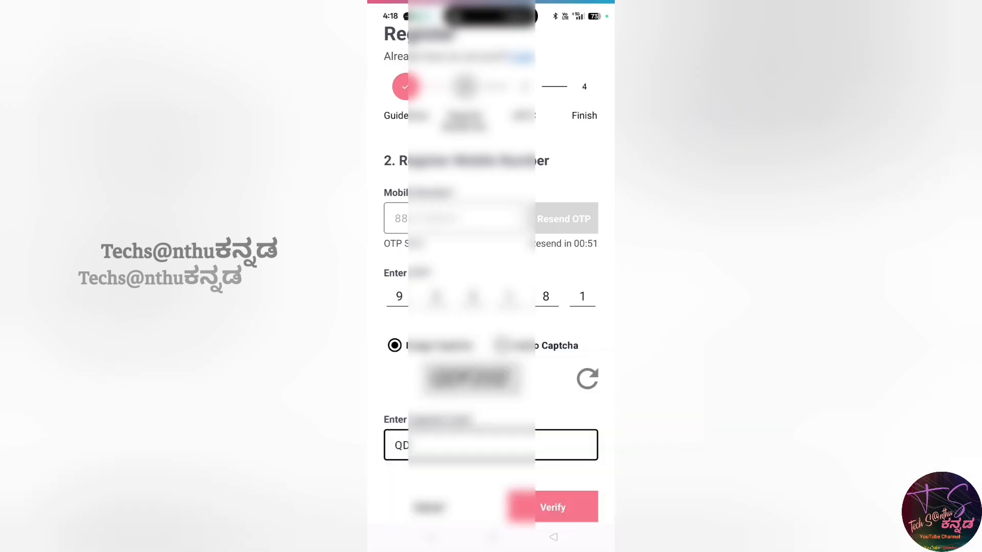
{"action": "left_click", "coordinate": [492, 446]}
{"action": "type", "text": "F"}
{"action": "left_click", "coordinate": [385, 506]}
{"action": "type", "text": "2"}
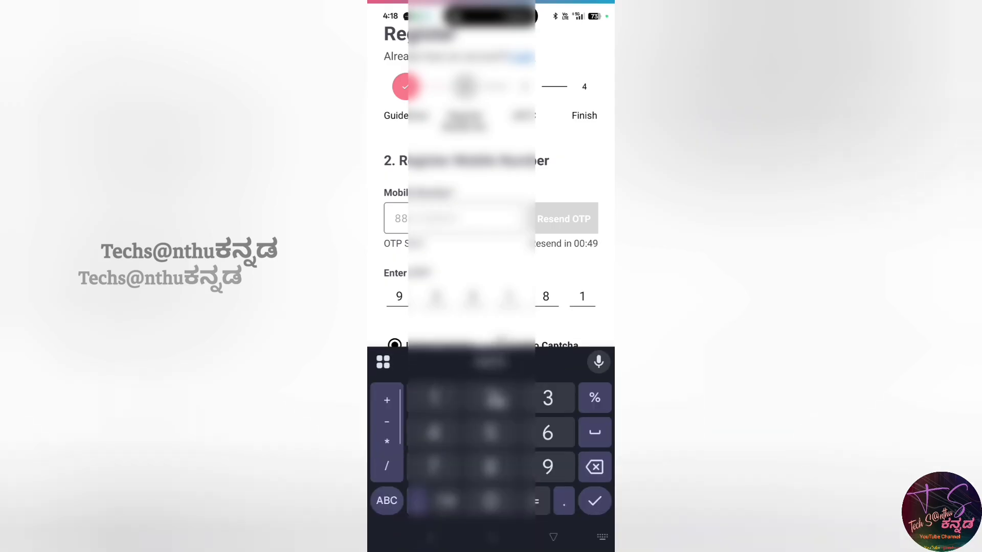
{"action": "left_click", "coordinate": [387, 502]}
{"action": "left_click", "coordinate": [554, 538]}
{"action": "left_click", "coordinate": [492, 446]}
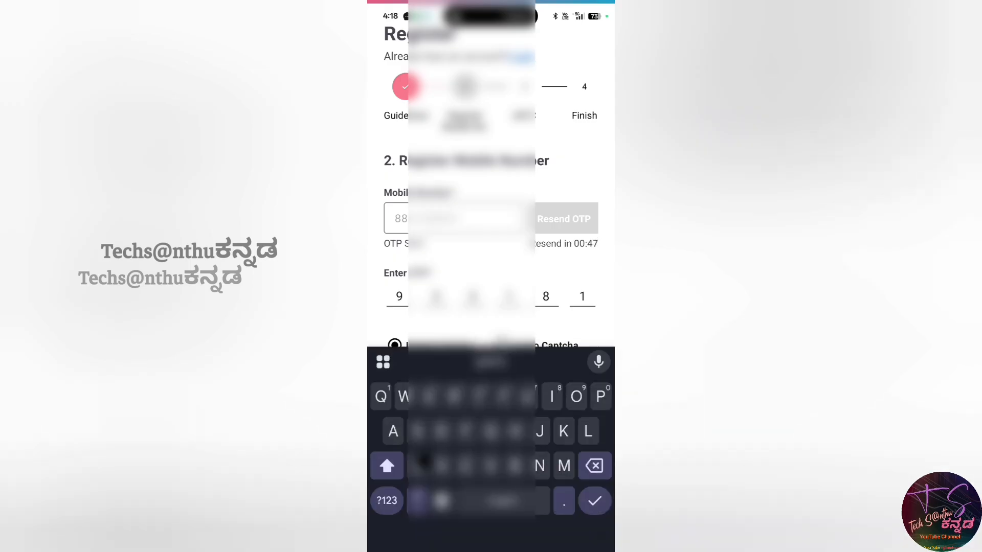
{"action": "left_click", "coordinate": [387, 502]}
{"action": "type", "text": "02"}
{"action": "left_click", "coordinate": [553, 537]}
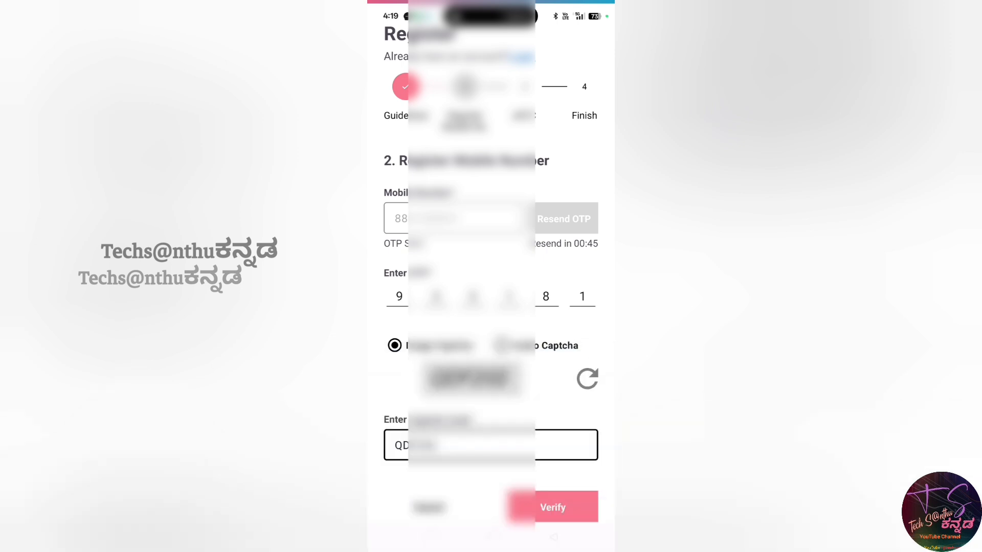
{"action": "left_click", "coordinate": [554, 498]}
{"action": "left_click", "coordinate": [476, 335]}
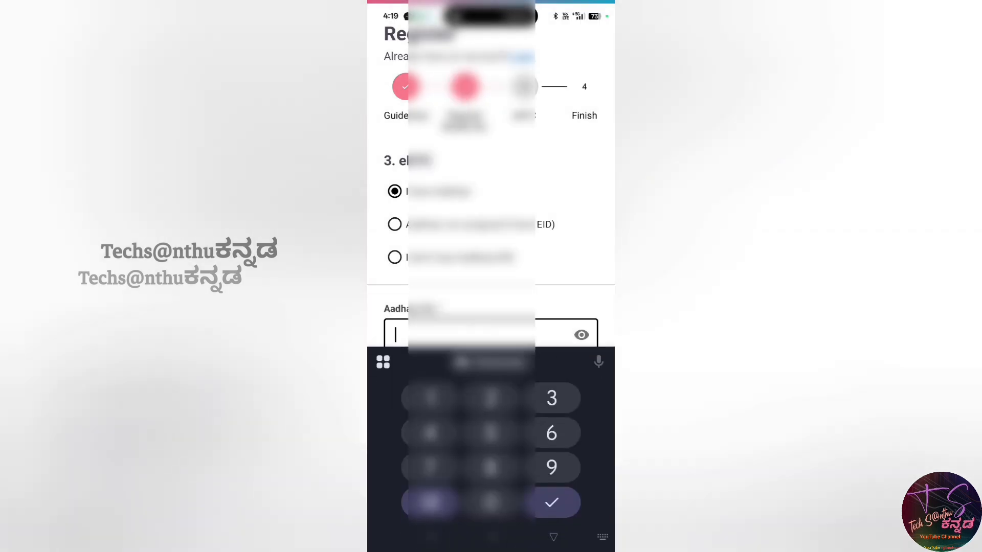
Enter the student's Aadhaar number and accept the Aadhaar face-authentication consent terms.
{"action": "type", "text": "••••"}
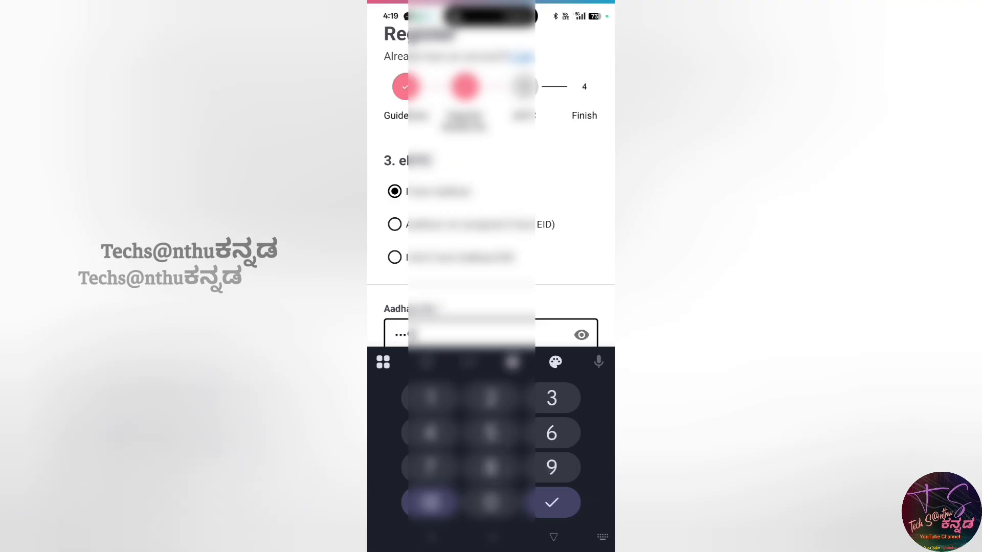
{"action": "type", "text": "•••"}
{"action": "key", "text": "BackSpace"}
{"action": "type", "text": "••••••••"}
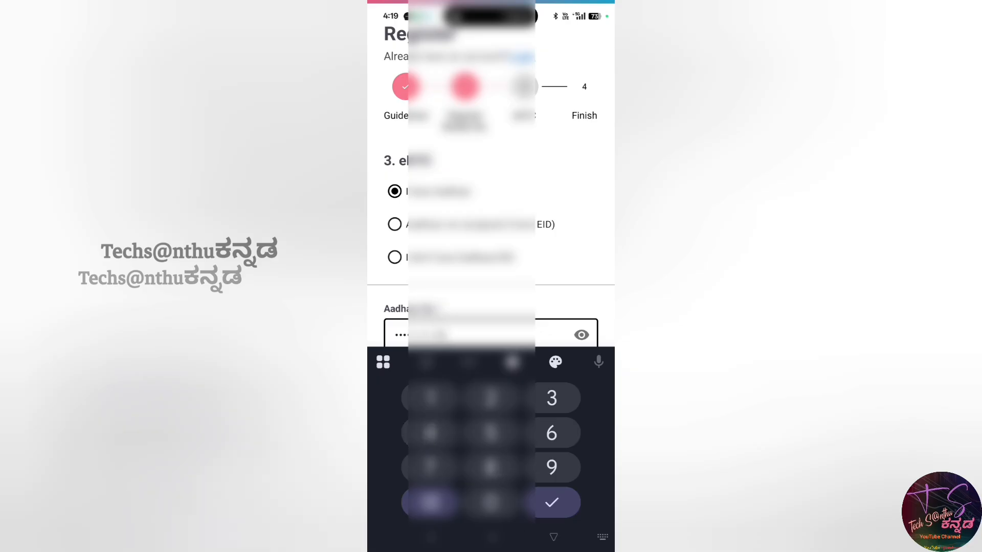
{"action": "left_click", "coordinate": [552, 502]}
{"action": "left_click", "coordinate": [553, 433]}
{"action": "scroll", "coordinate": [491, 235], "scroll_direction": "down", "scroll_amount": 10}
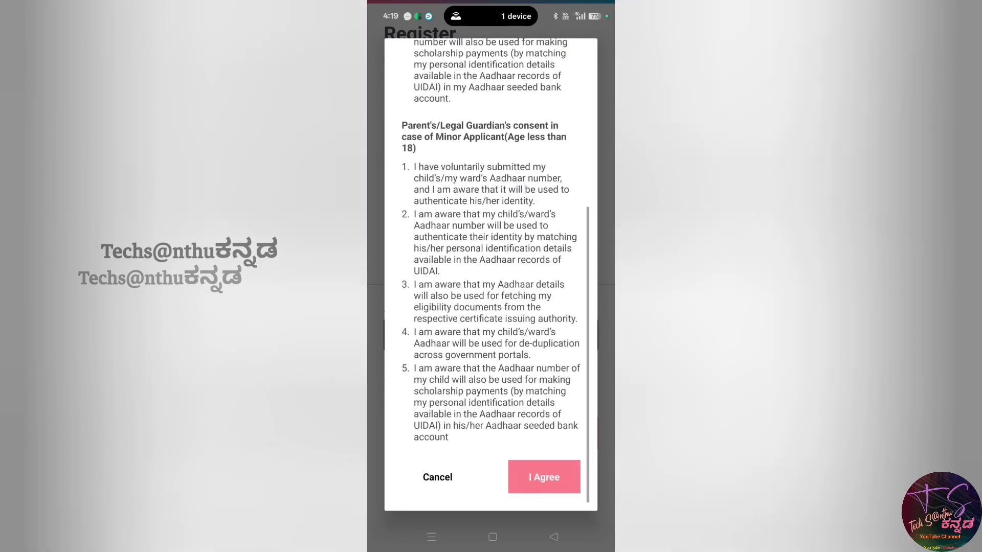
{"action": "left_click", "coordinate": [541, 473]}
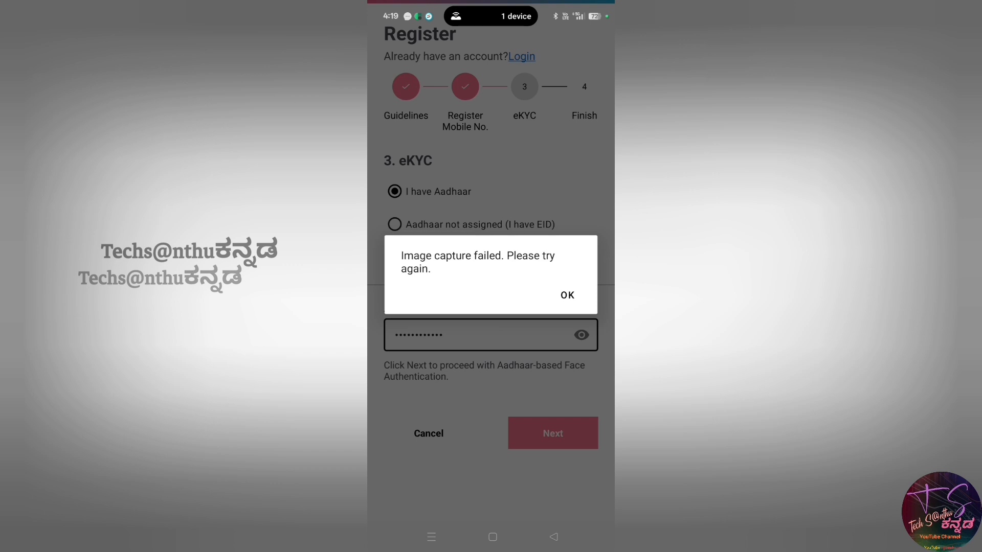
Dismiss the image-capture error and redo the Aadhaar consent and face capture until authentication succeeds.
{"action": "left_click", "coordinate": [567, 296]}
{"action": "left_click", "coordinate": [547, 431]}
{"action": "scroll", "coordinate": [546, 349], "scroll_direction": "down", "scroll_amount": 4}
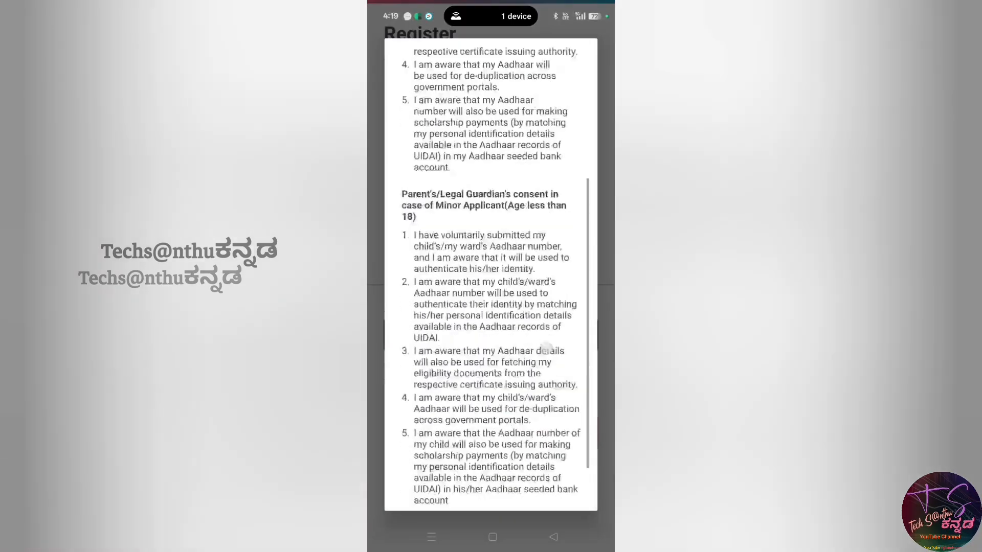
{"action": "scroll", "coordinate": [547, 348], "scroll_direction": "down", "scroll_amount": 3}
{"action": "left_click", "coordinate": [544, 475]}
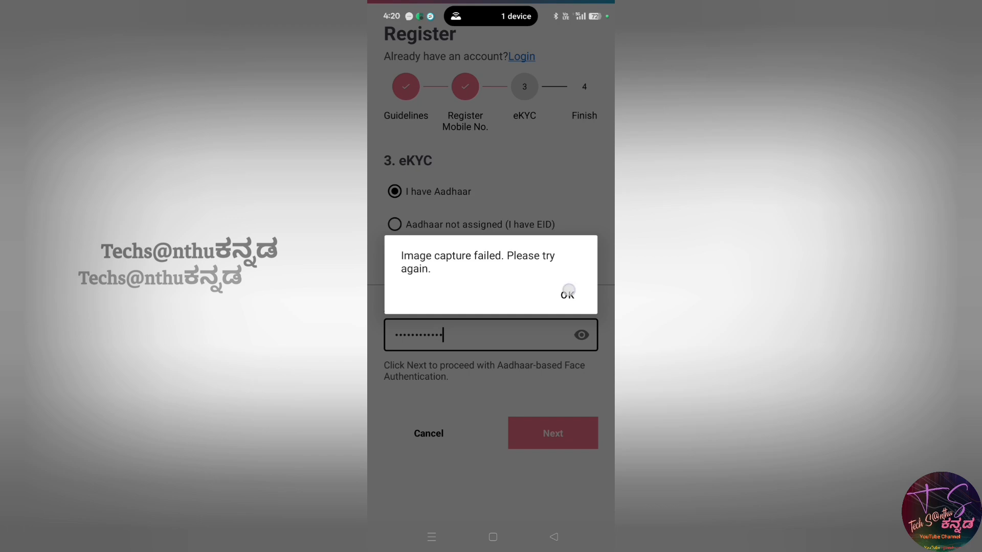
{"action": "left_click", "coordinate": [568, 293]}
{"action": "left_click", "coordinate": [553, 433]}
{"action": "scroll", "coordinate": [512, 332], "scroll_direction": "down", "scroll_amount": 5}
{"action": "left_click", "coordinate": [555, 481]}
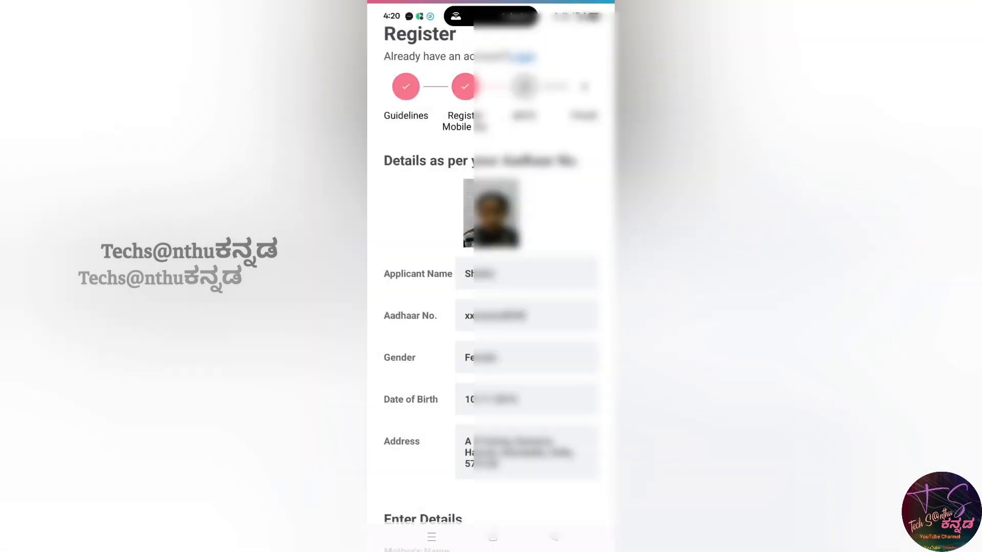
Enter the mother's and father's names, capitalised, under Enter Details and move to the next registration step.
{"action": "scroll", "coordinate": [491, 307], "scroll_direction": "down", "scroll_amount": 5}
{"action": "left_click", "coordinate": [491, 241]}
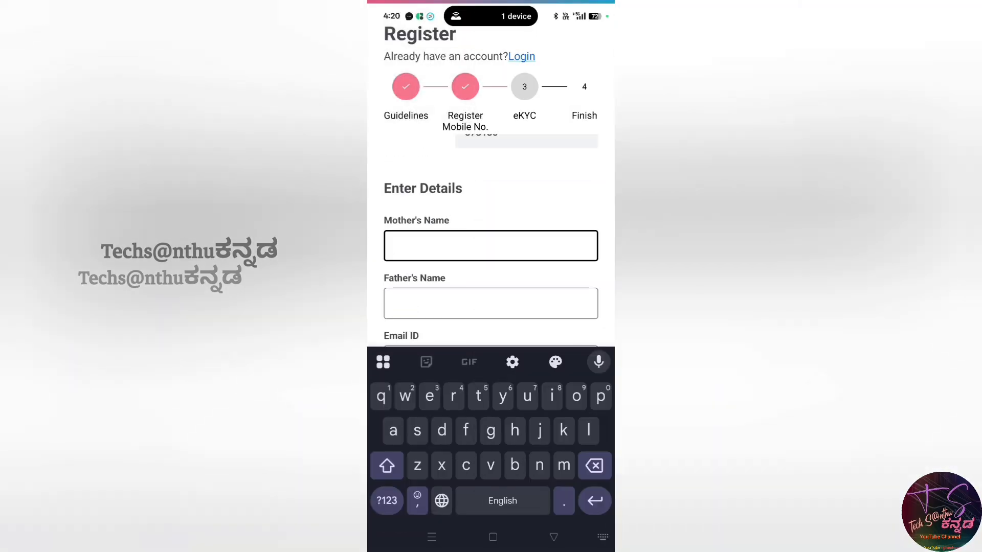
{"action": "left_click", "coordinate": [386, 474]}
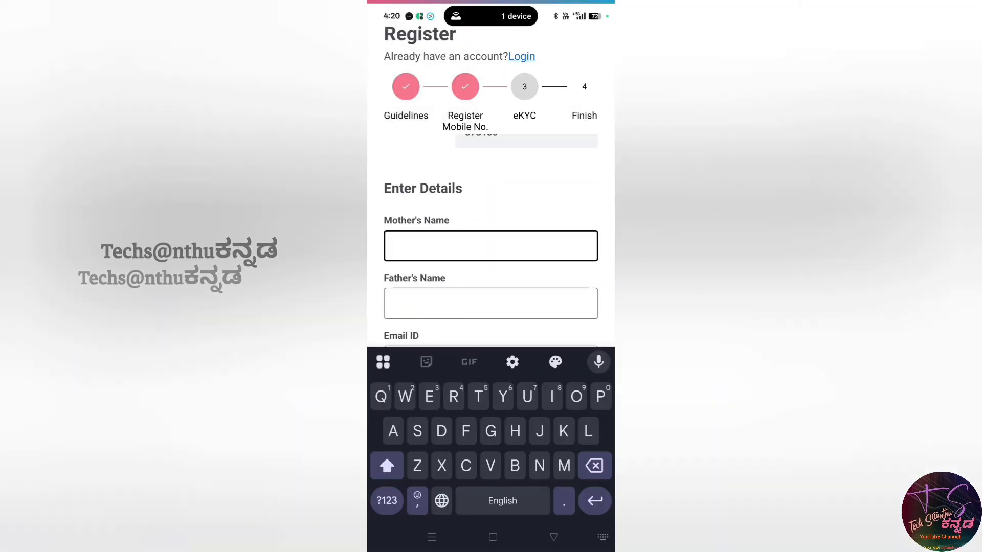
{"action": "type", "text": "Nandini"}
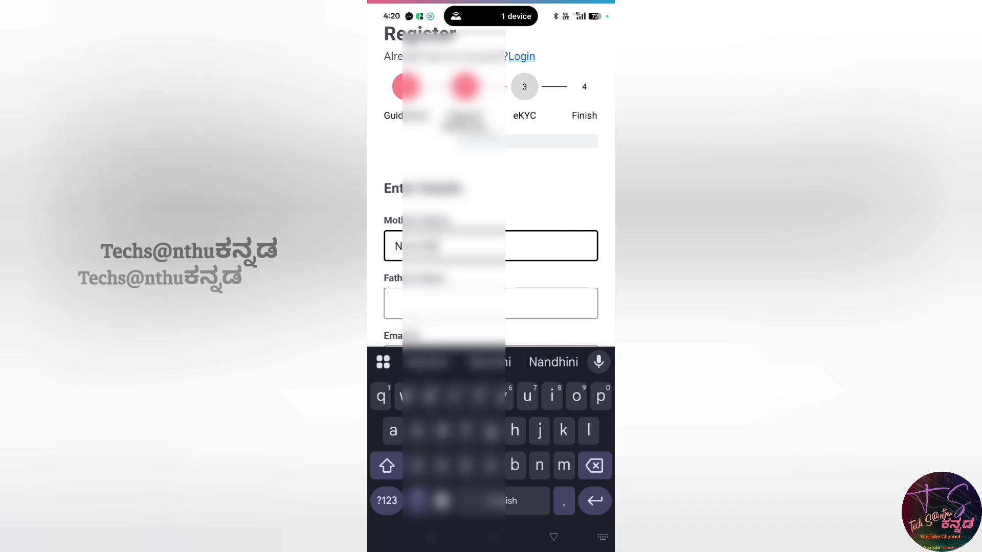
{"action": "left_click", "coordinate": [491, 304]}
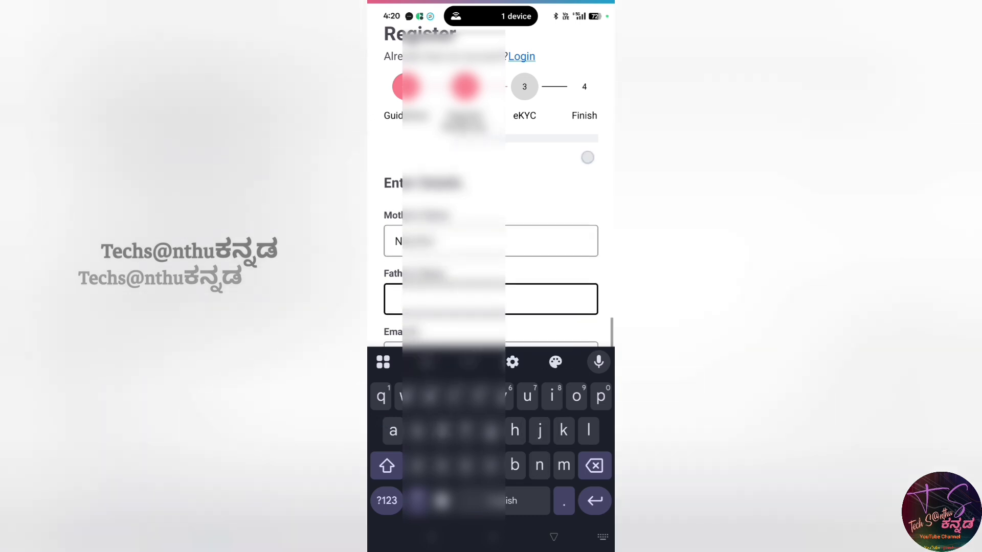
{"action": "left_click", "coordinate": [386, 466]}
{"action": "type", "text": "Suresh"}
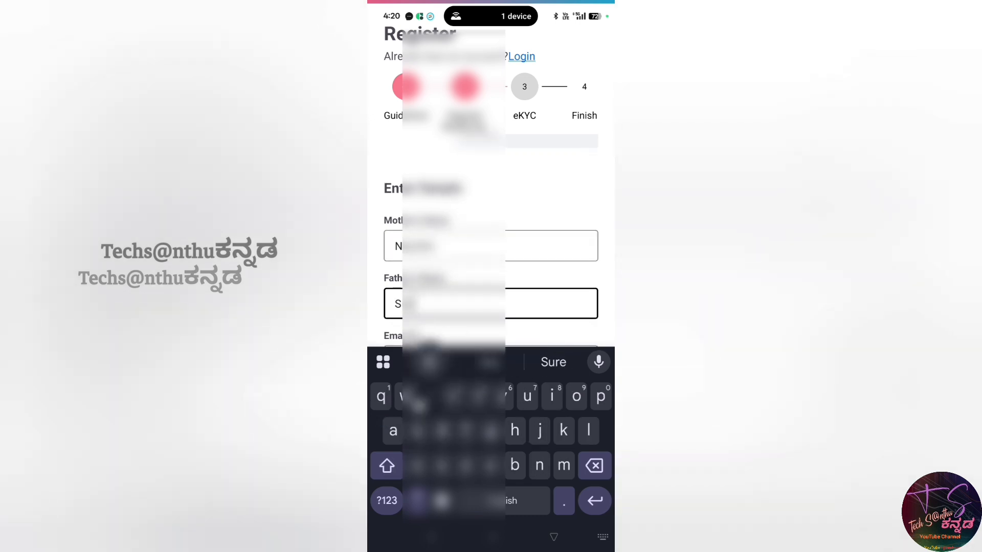
{"action": "left_click", "coordinate": [554, 537]}
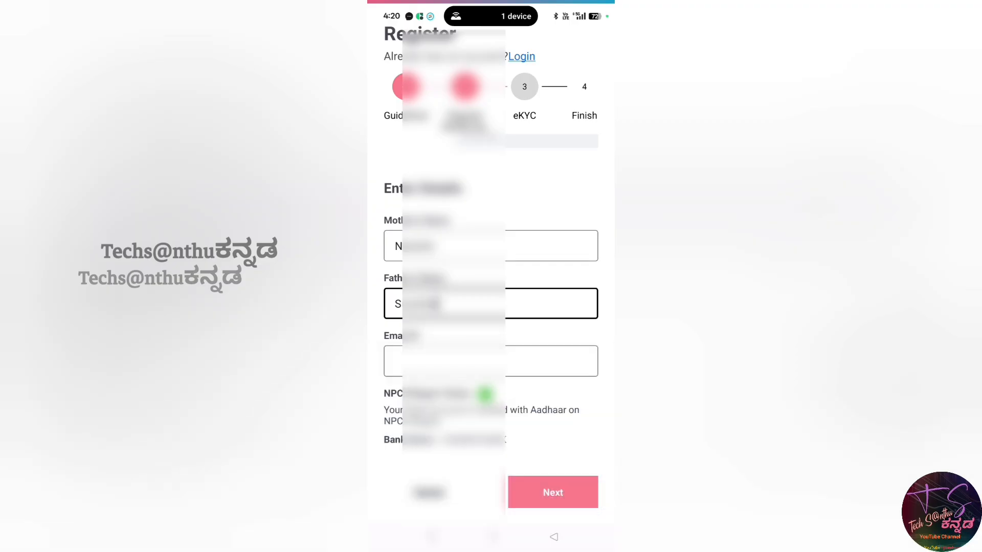
{"action": "left_click", "coordinate": [553, 493]}
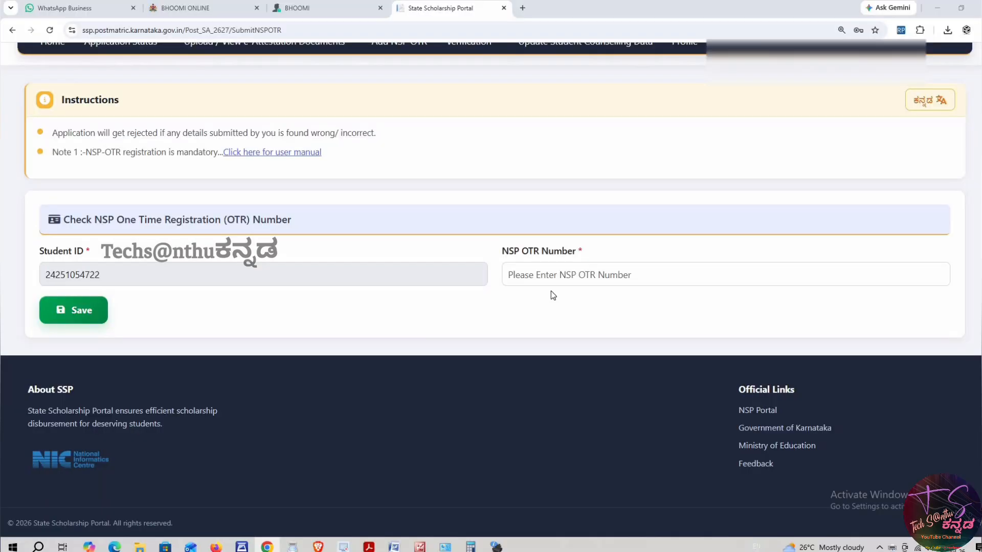
Enter the student's NSP OTR number and save it.
{"action": "left_click", "coordinate": [550, 285]}
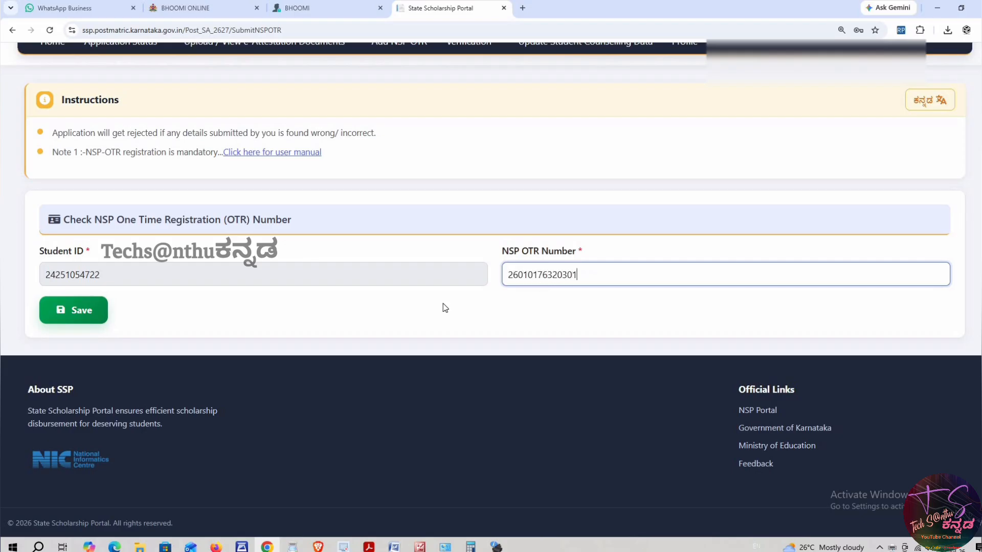
{"action": "left_click", "coordinate": [89, 317]}
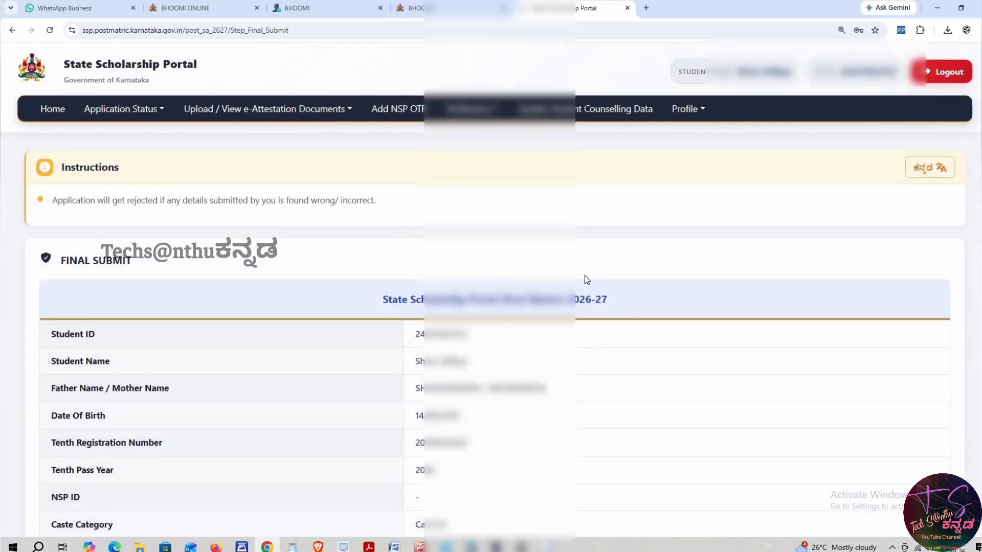
Finally submit the scholarship application and confirm the 'Final Submission Done' message.
{"action": "scroll", "coordinate": [584, 275], "scroll_direction": "down", "scroll_amount": 10}
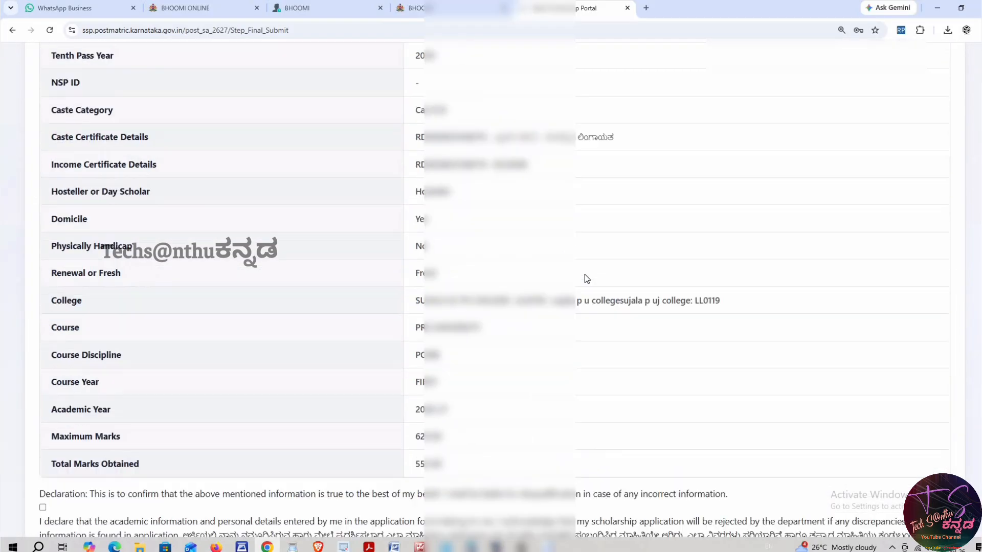
{"action": "scroll", "coordinate": [586, 279], "scroll_direction": "down", "scroll_amount": 3}
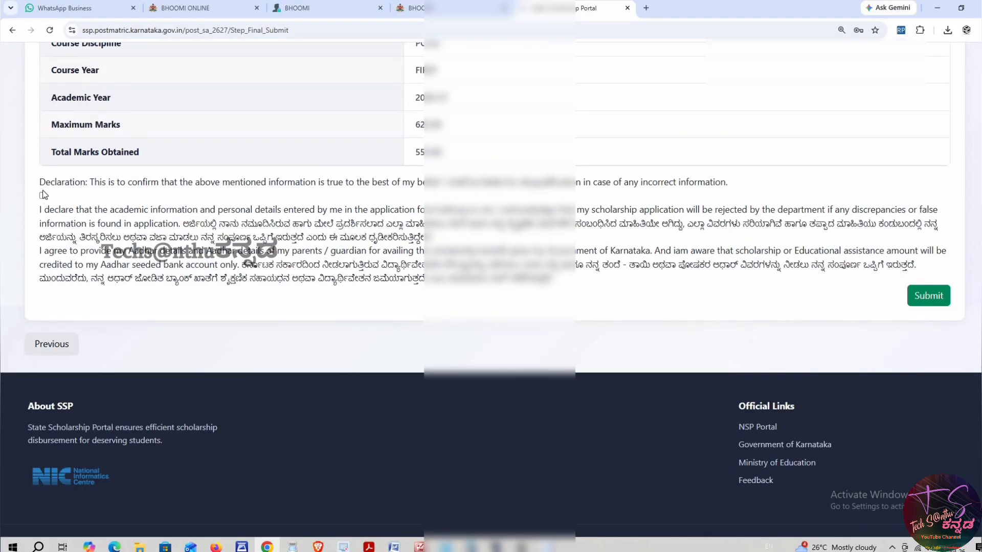
{"action": "left_click", "coordinate": [928, 296]}
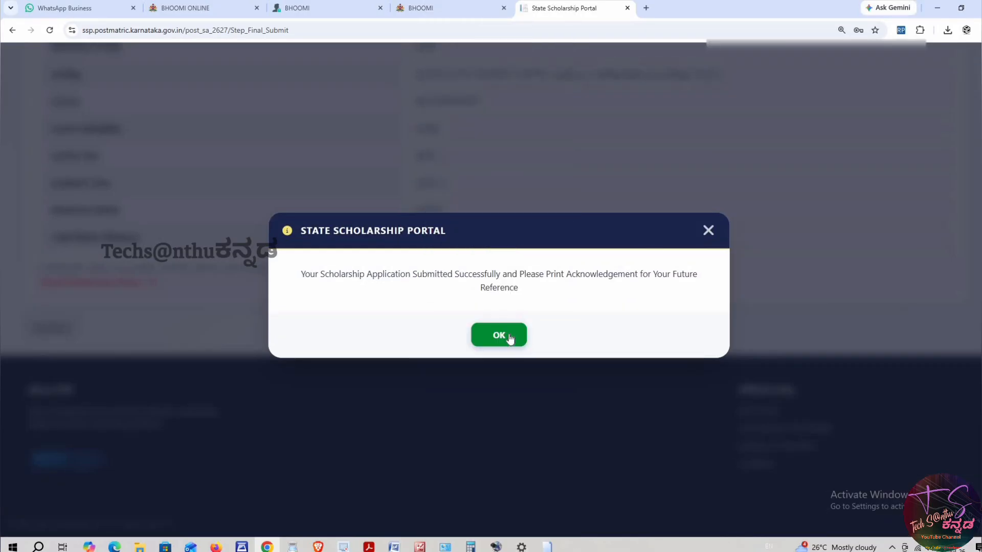
{"action": "left_click", "coordinate": [498, 335]}
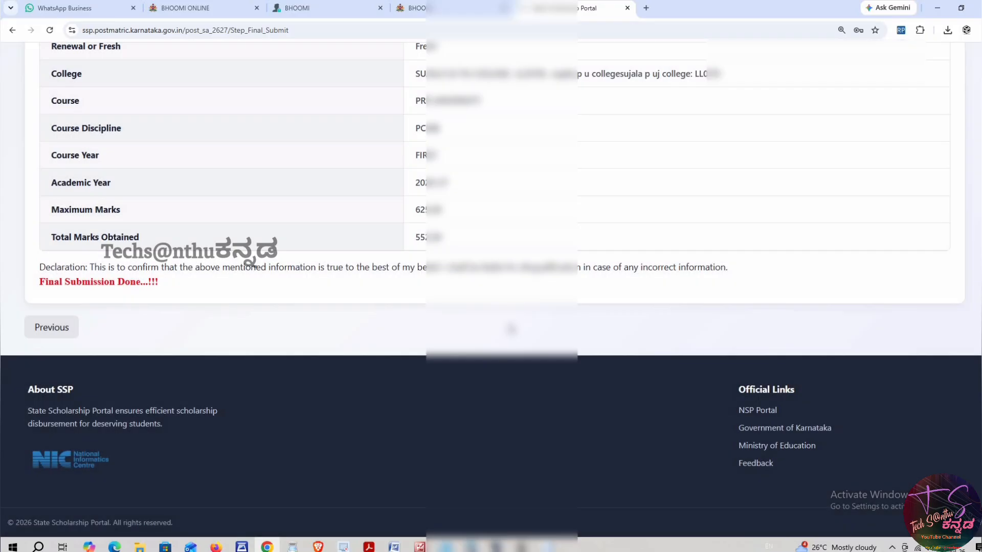
Bring up the Application Status > Acknowledgement menu.
{"action": "scroll", "coordinate": [508, 333], "scroll_direction": "up", "scroll_amount": 10}
{"action": "scroll", "coordinate": [509, 333], "scroll_direction": "up", "scroll_amount": 3}
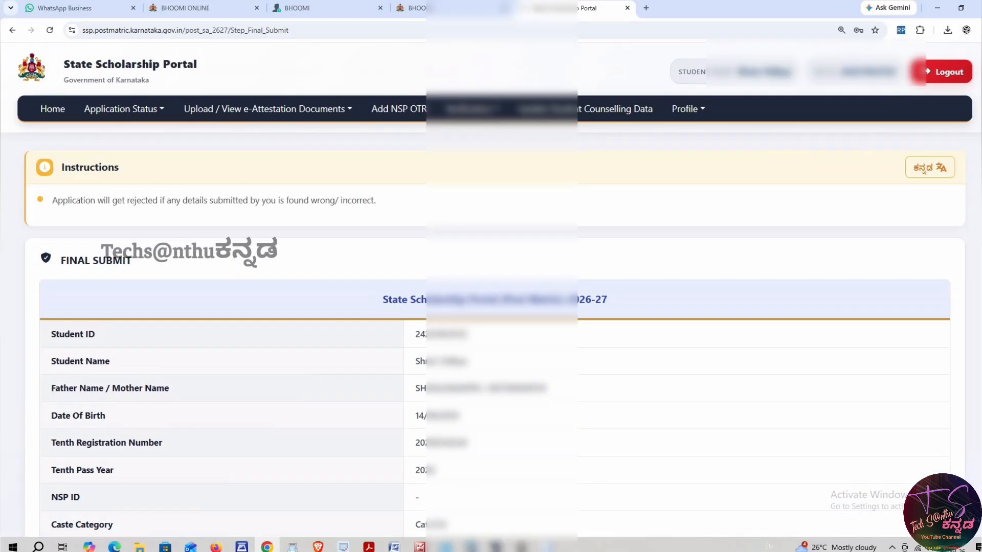
{"action": "mouse_move", "coordinate": [123, 109]}
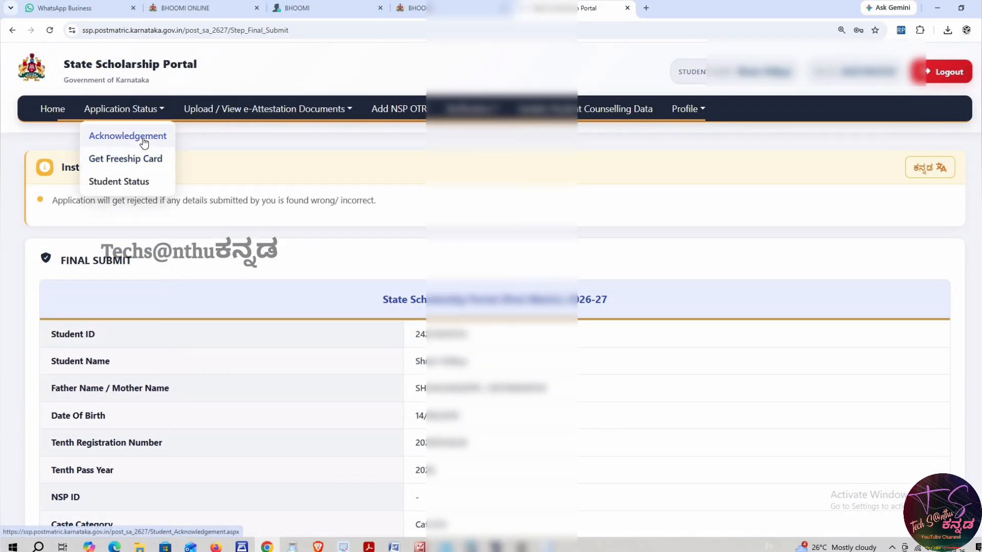